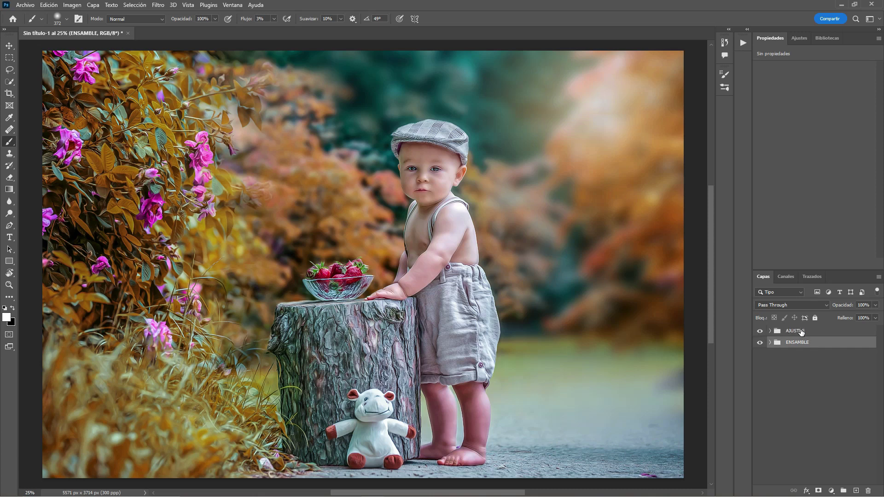
# Step: Hide the AJUSTES group to reveal the photo's original green colours
pyautogui.click(759, 330)
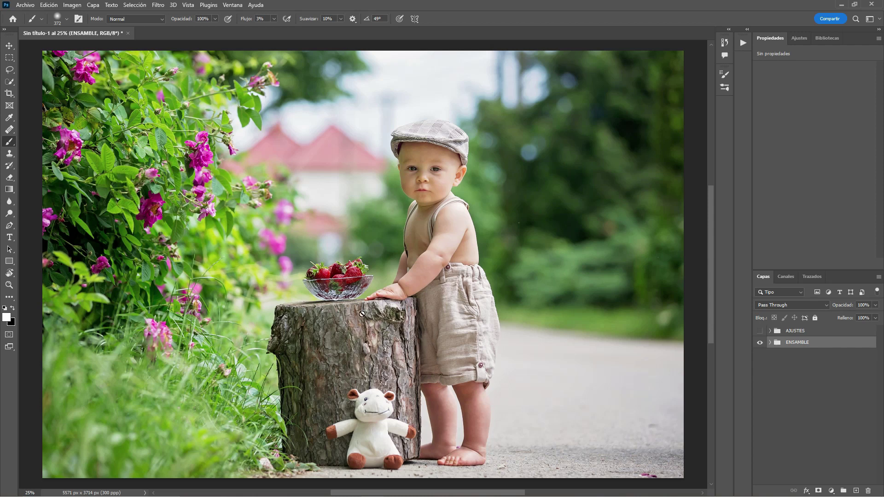
# Step: Rename Capa 0 to ORIGINAL and turn on 'Corrección selectiva 1 copia'
pyautogui.click(769, 342)
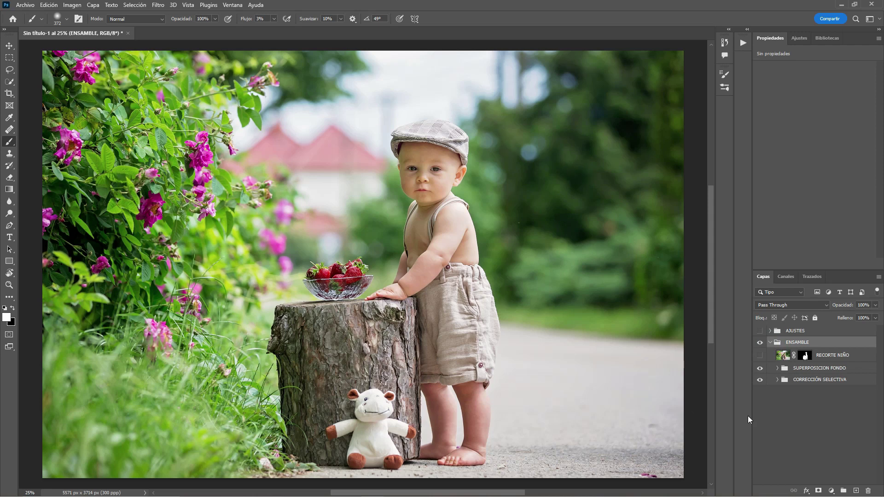
pyautogui.click(777, 381)
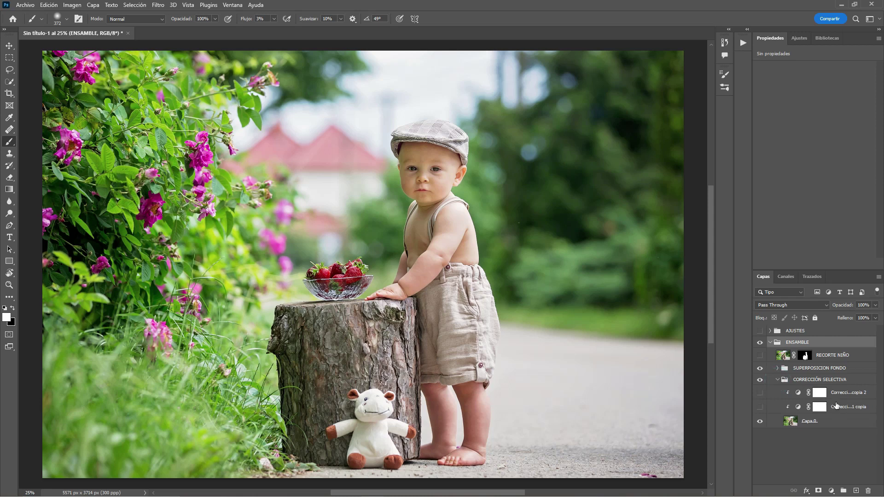
pyautogui.doubleClick(811, 422)
pyautogui.write('ORIGINAL')
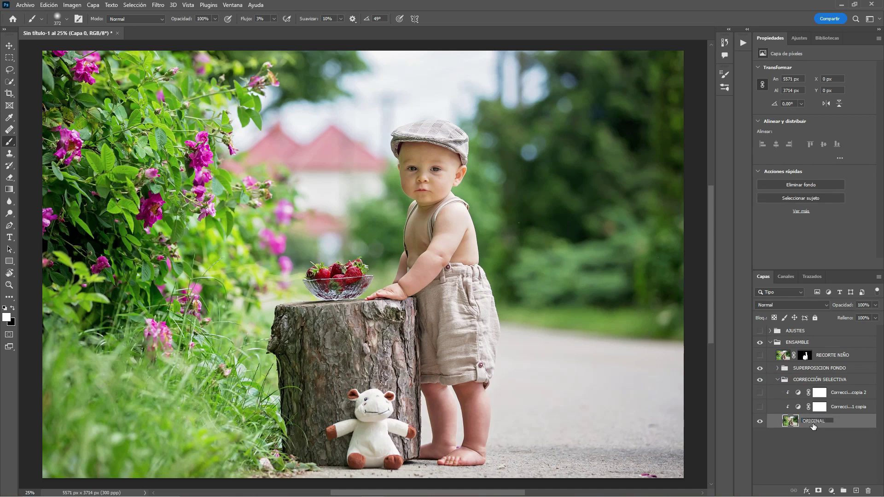
pyautogui.click(853, 420)
pyautogui.click(759, 407)
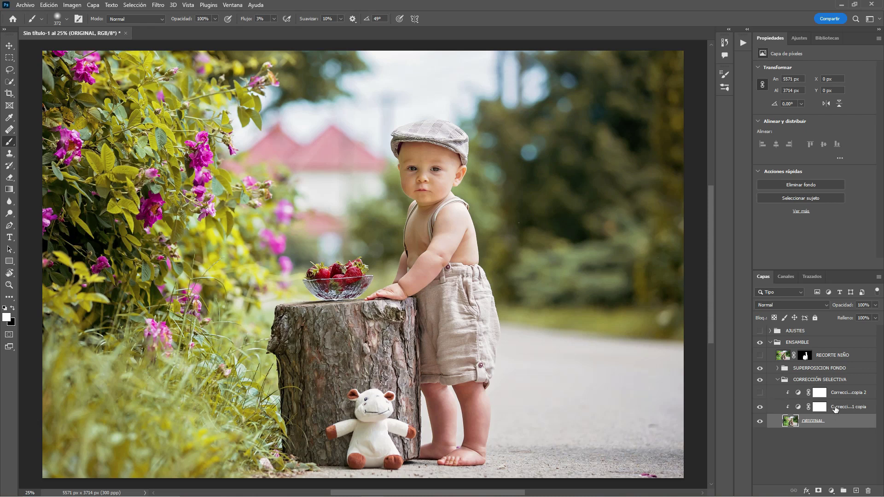
# Step: Review the correction's Amarillos and Verdes values, then show 'copia 2' and collapse its group
pyautogui.click(799, 409)
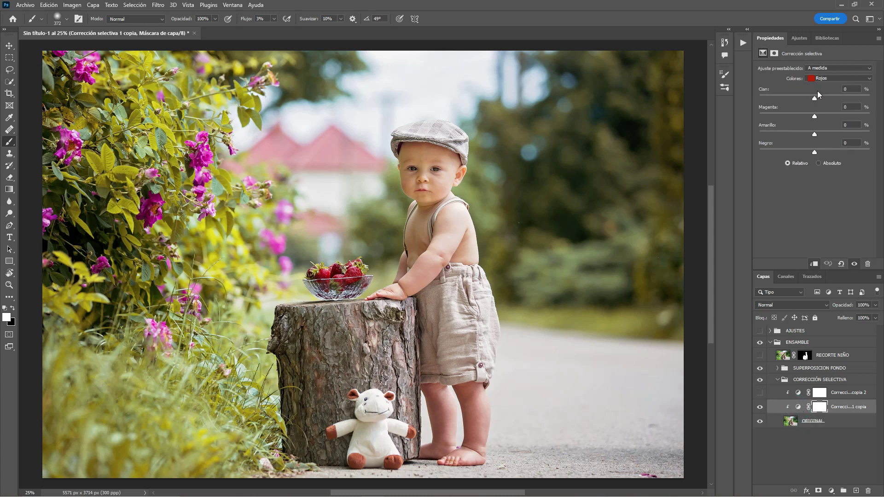
pyautogui.click(823, 79)
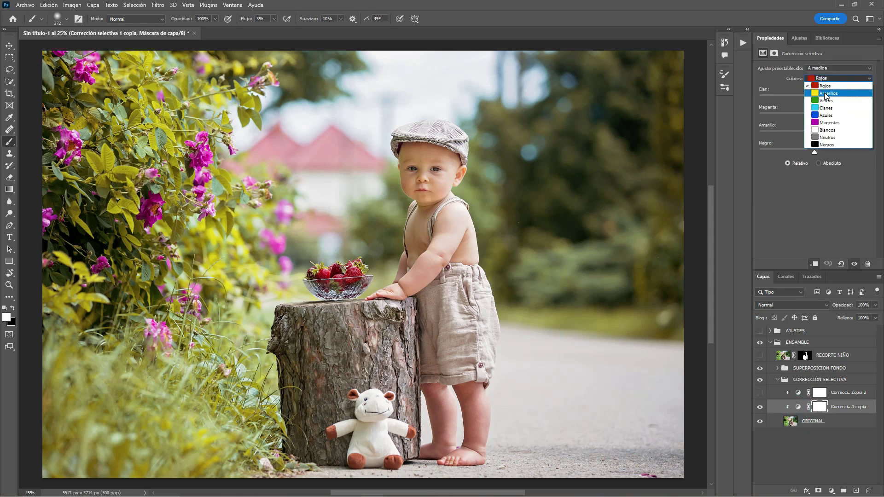
pyautogui.click(825, 94)
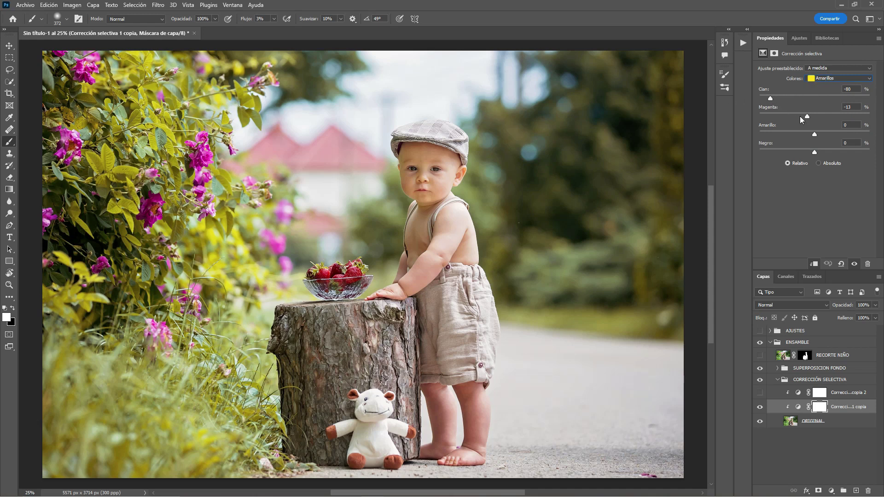
pyautogui.click(827, 79)
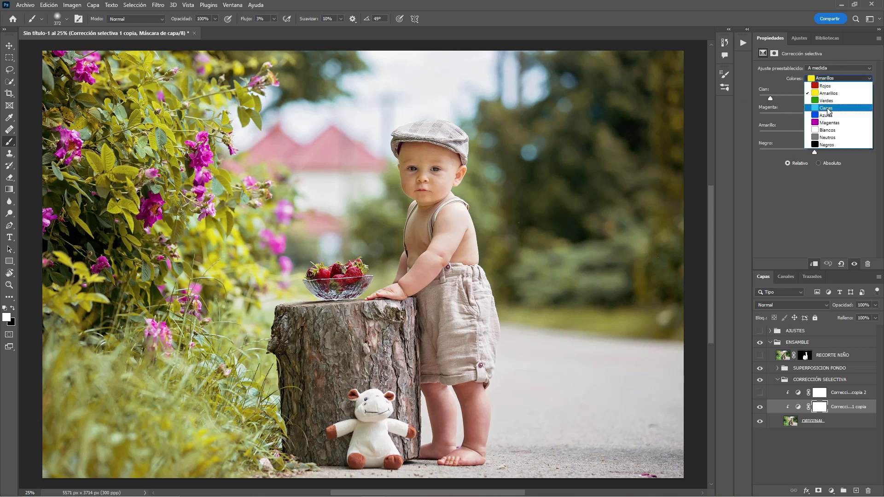
pyautogui.click(826, 102)
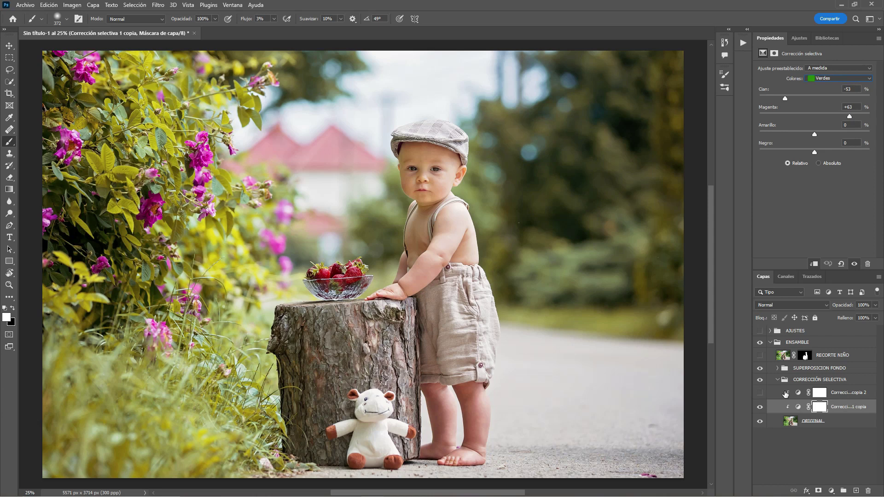
pyautogui.click(759, 392)
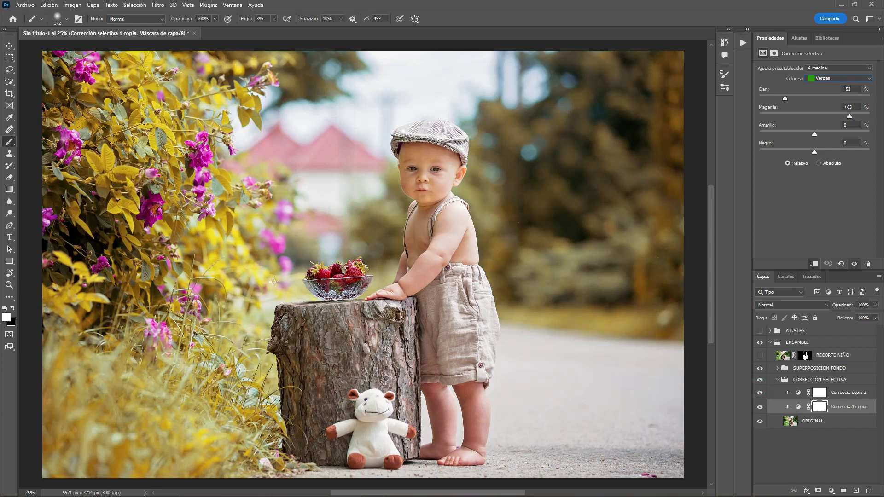
pyautogui.click(776, 380)
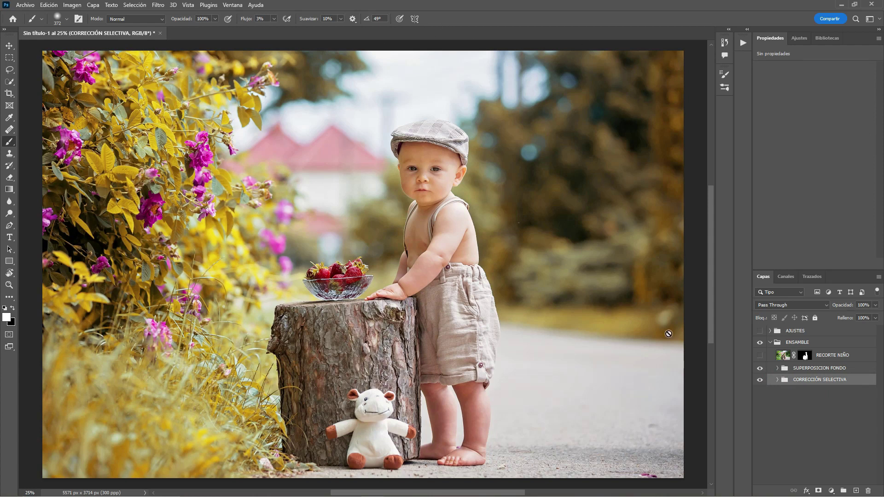
# Step: Hide RECORTE NIÑO and show the blurred OVERLAY layer inside SUPERPOSICION FONDO
pyautogui.click(759, 357)
pyautogui.click(777, 369)
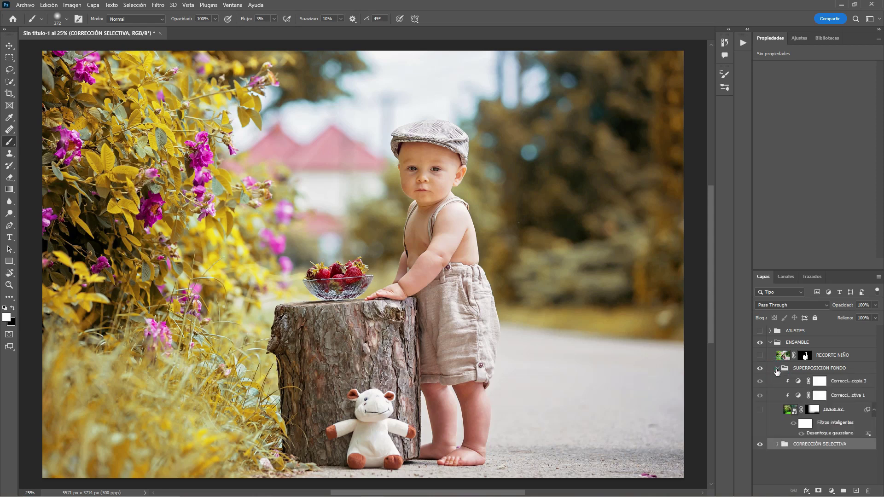
pyautogui.click(843, 412)
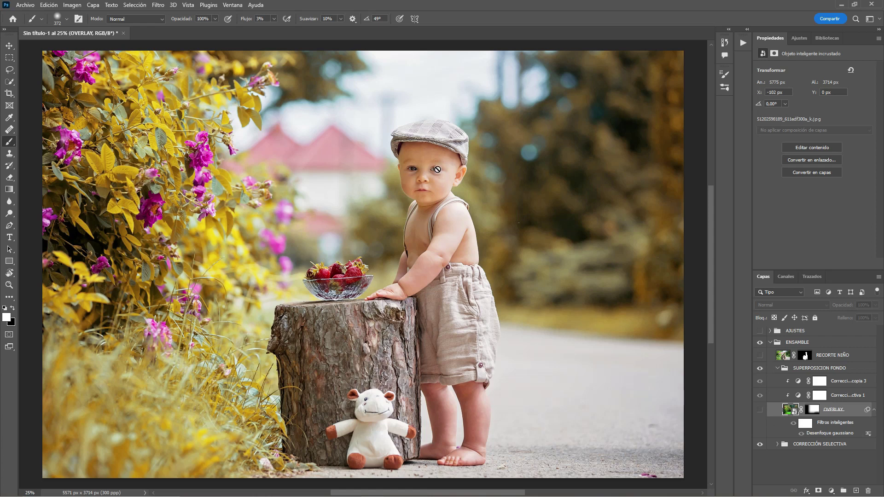
pyautogui.click(759, 412)
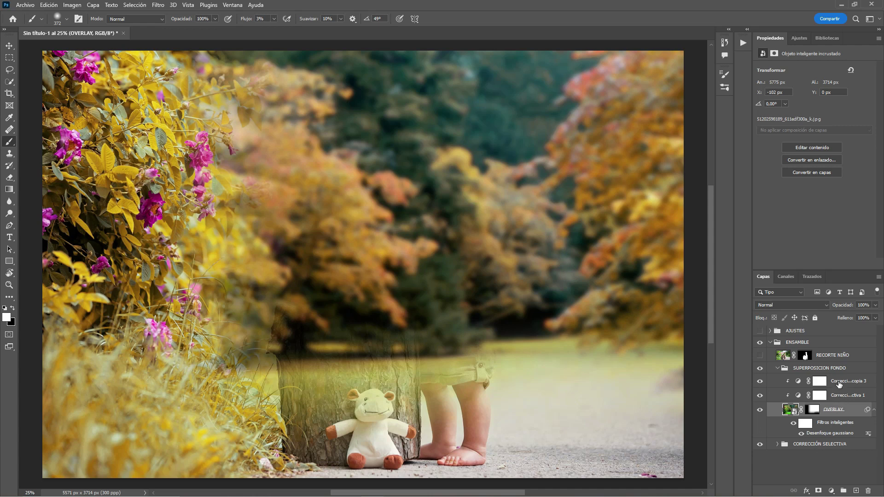
pyautogui.click(777, 369)
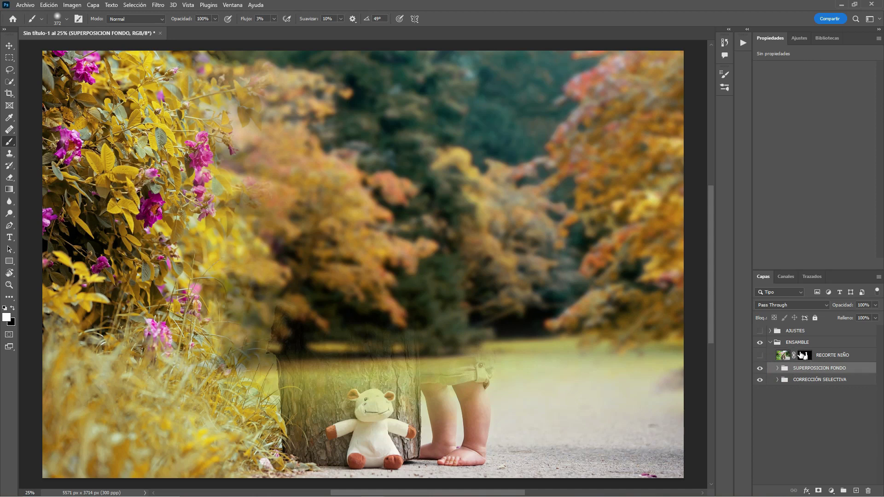
# Step: Show RECORTE NIÑO again, expand SUPERPOSICION FONDO and CORRECCIÓN SELECTIVA, and select RECORTE NIÑO
pyautogui.click(757, 354)
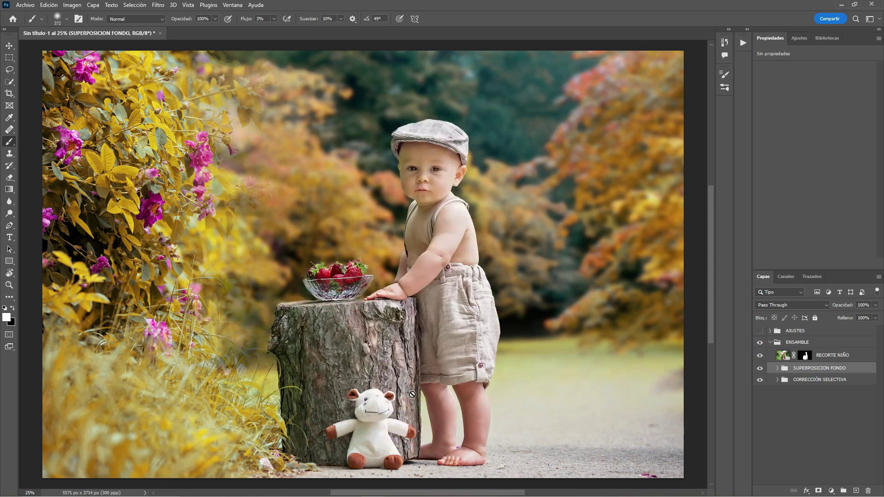
pyautogui.click(760, 355)
pyautogui.click(776, 369)
pyautogui.click(775, 445)
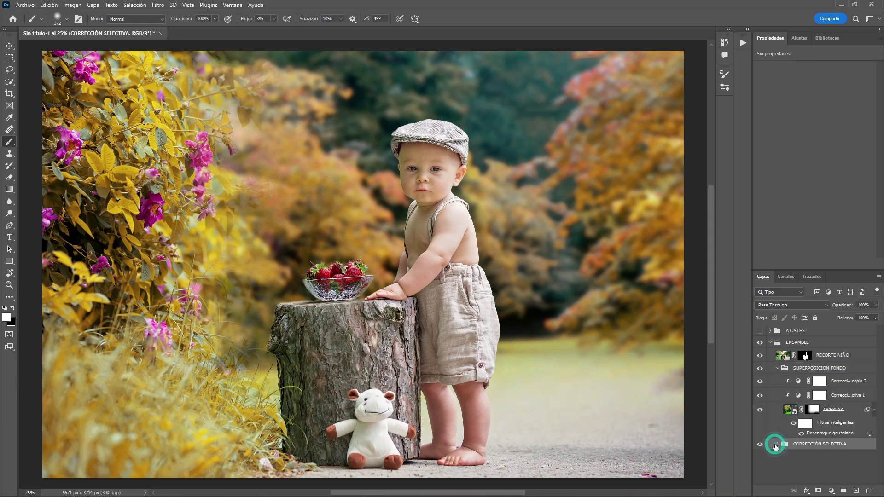
pyautogui.click(777, 444)
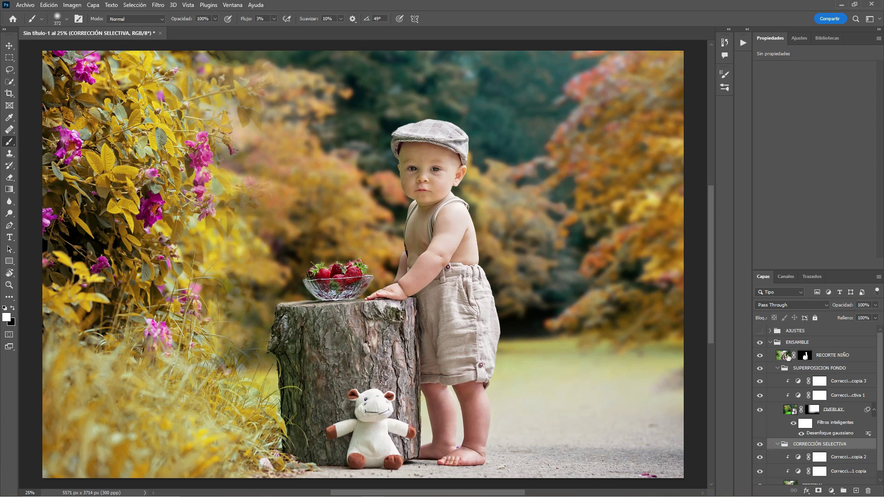
pyautogui.click(835, 355)
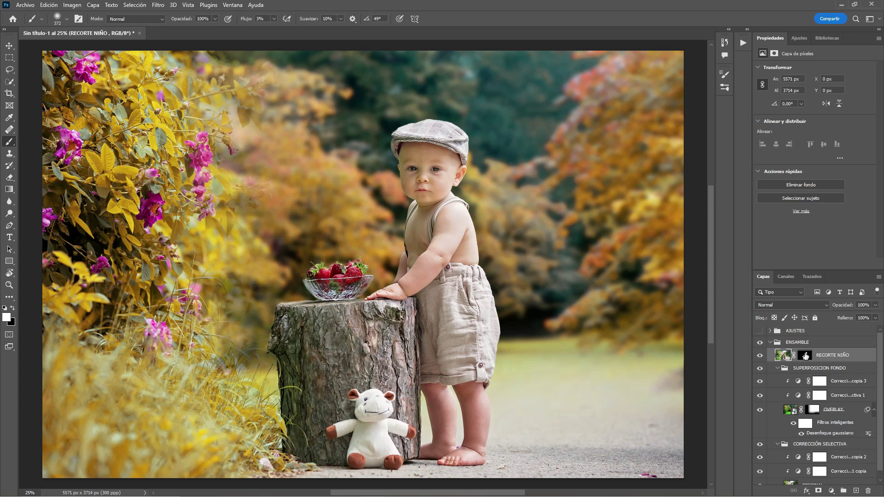
# Step: Compare the scene without RECORTE NIÑO, then collapse CORRECCIÓN SELECTIVA, SUPERPOSICION FONDO and ENSAMBLE
pyautogui.click(759, 356)
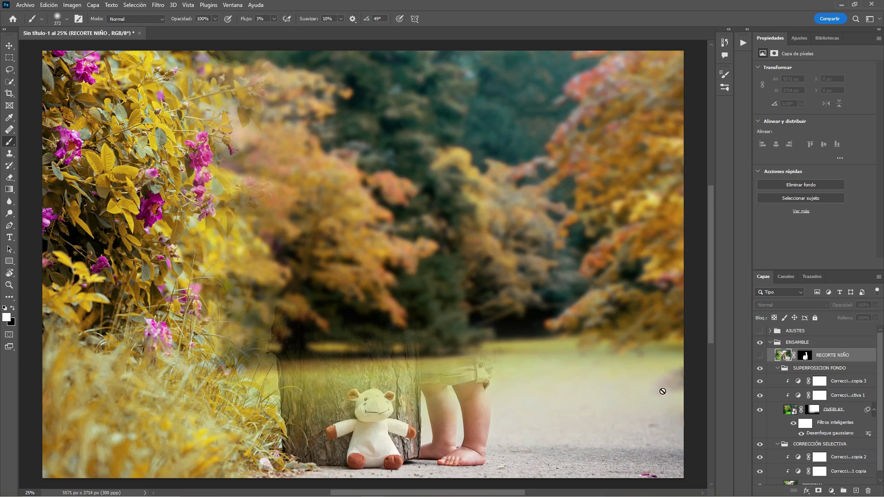
pyautogui.click(759, 356)
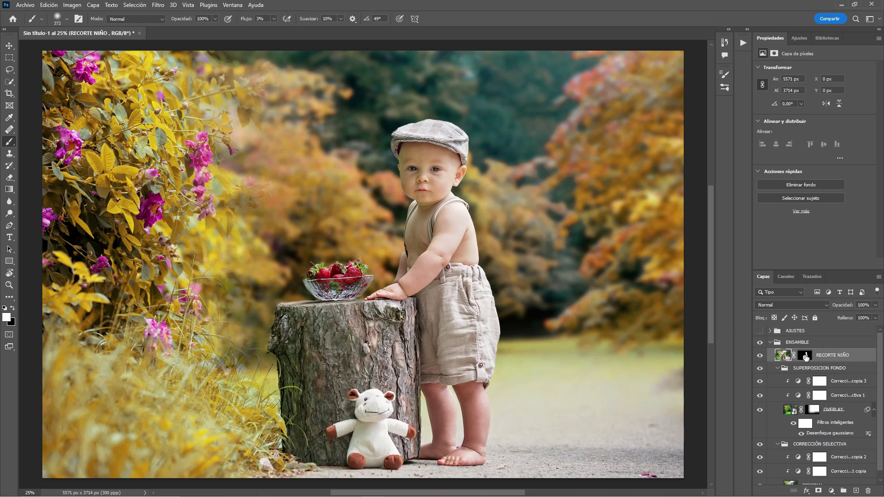
pyautogui.click(776, 444)
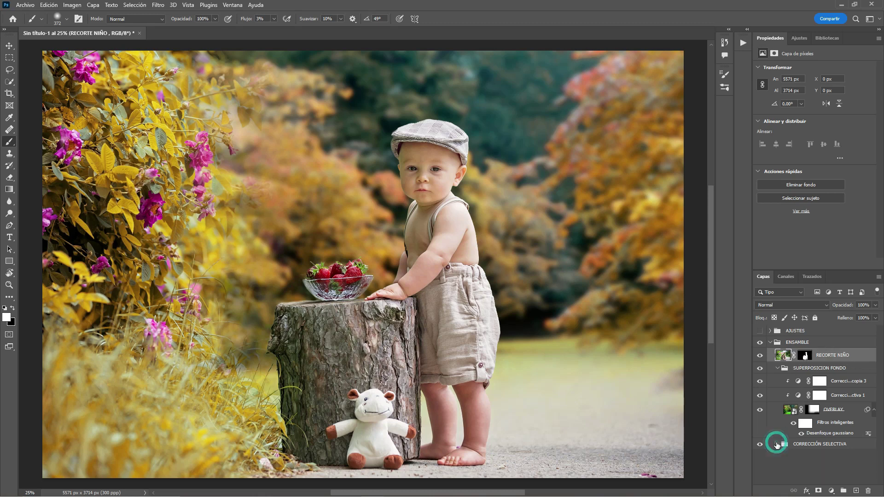
pyautogui.click(774, 369)
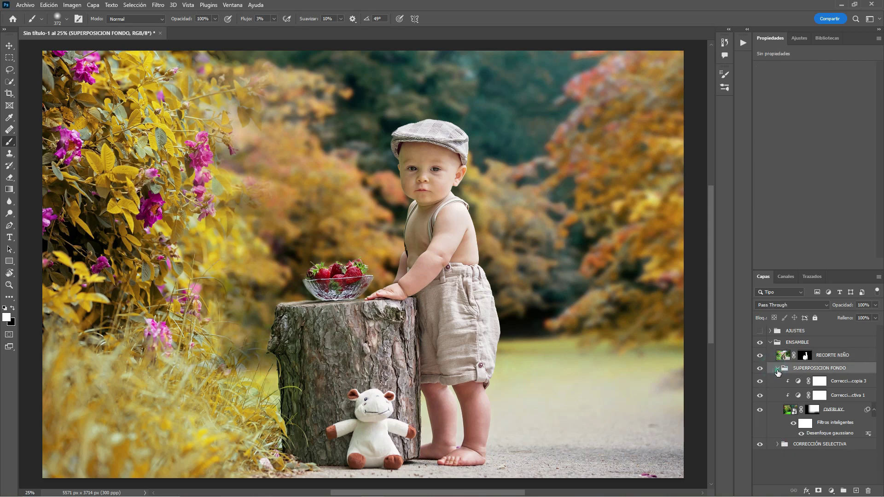
pyautogui.click(777, 369)
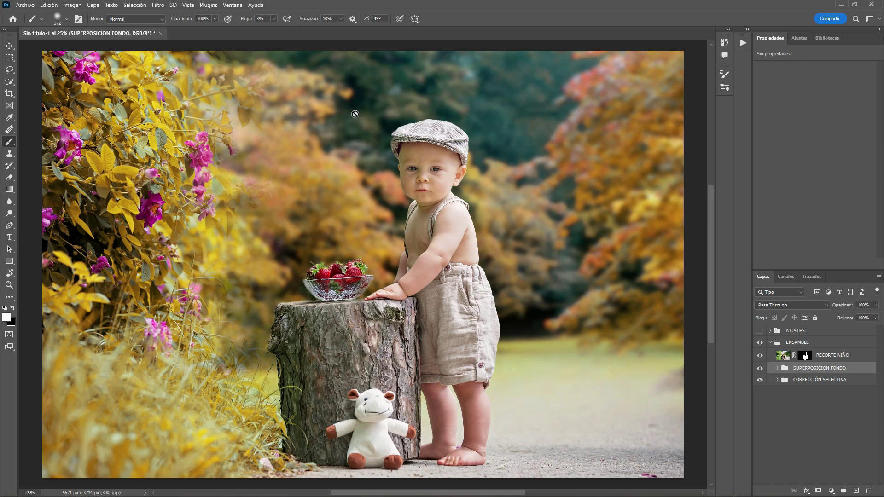
pyautogui.click(769, 343)
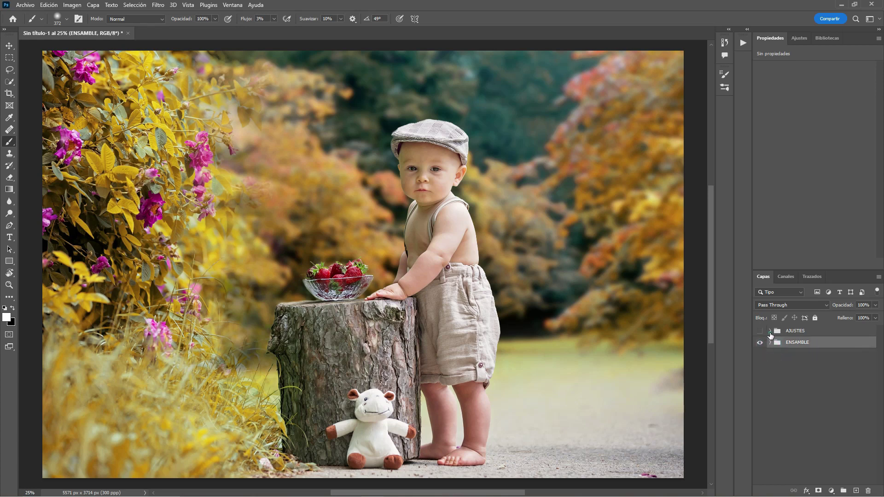
pyautogui.click(769, 331)
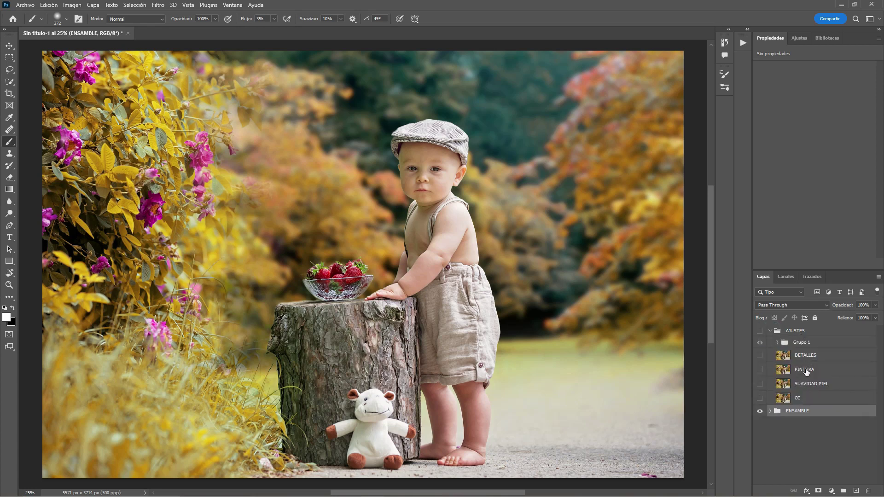
pyautogui.click(769, 332)
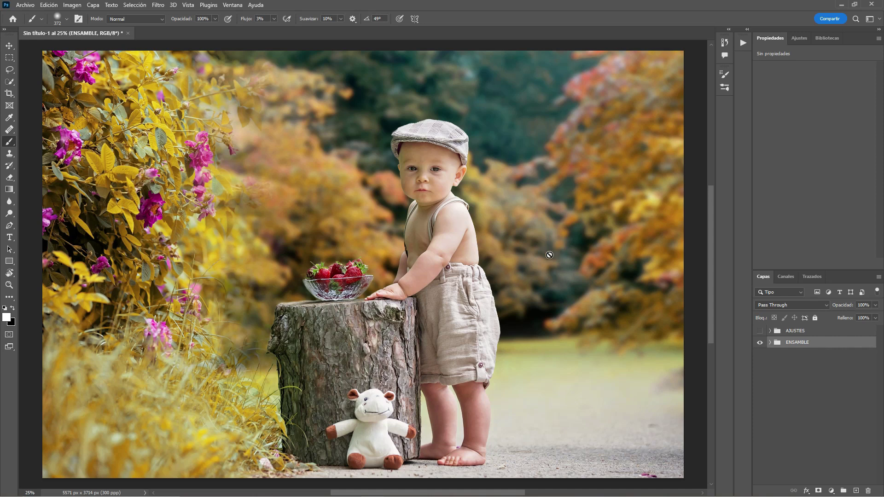
pyautogui.click(835, 342)
# Step: Stamp all visible layers into Capa 7 and duplicate it into a new document
pyautogui.hotkey('ctrl', 'shift', 'alt', 'e')
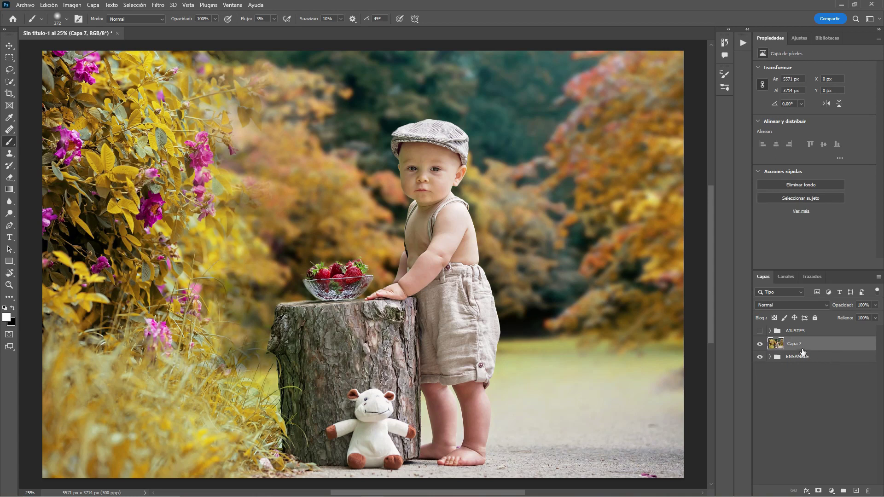
pyautogui.rightClick(821, 344)
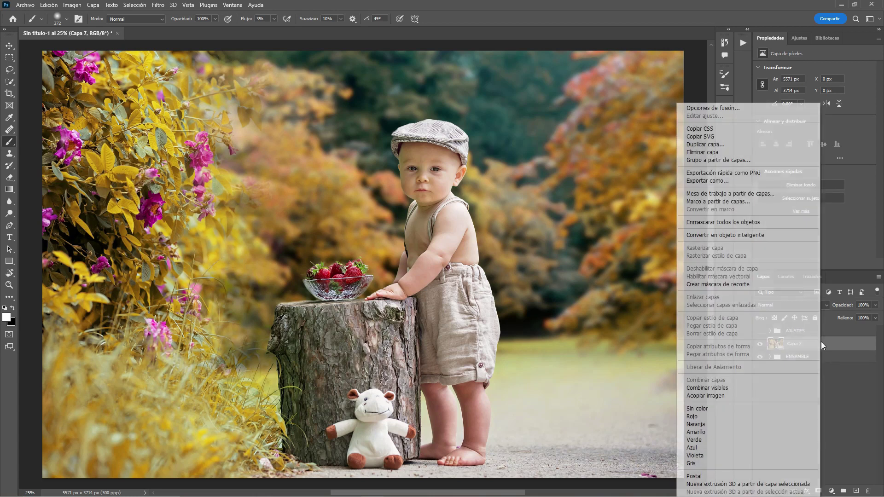
pyautogui.click(720, 145)
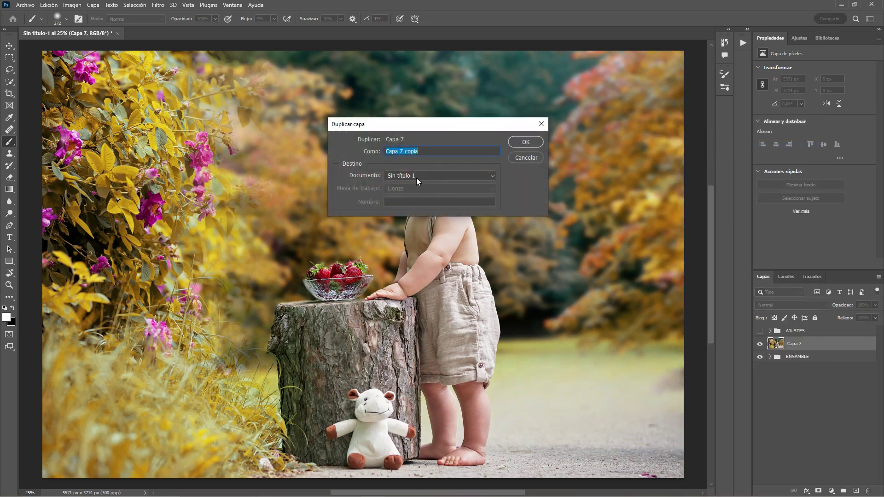
pyautogui.click(418, 176)
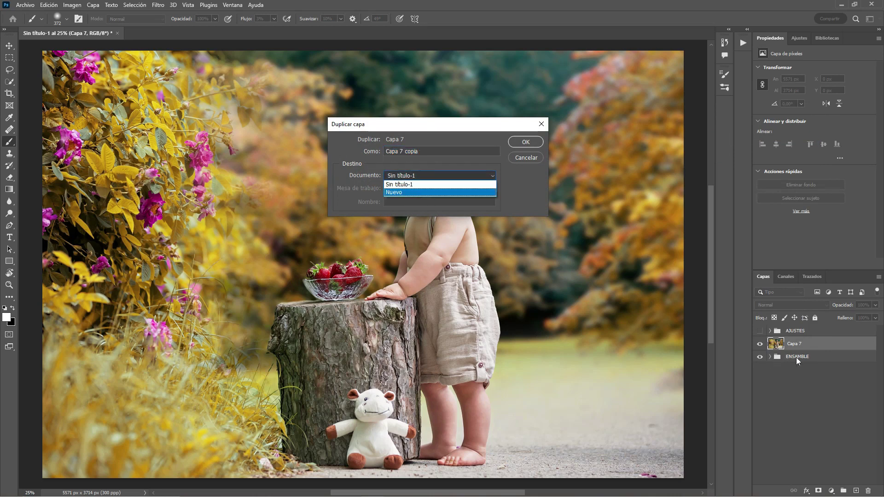
pyautogui.click(411, 193)
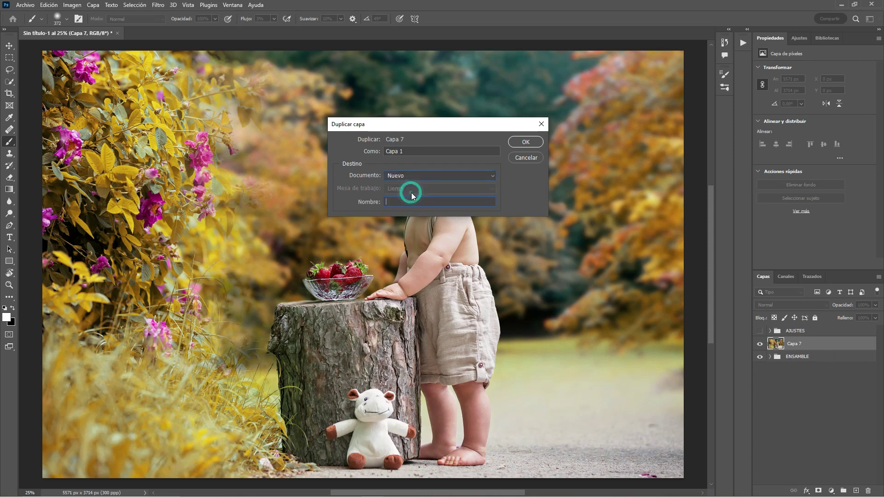
pyautogui.click(516, 142)
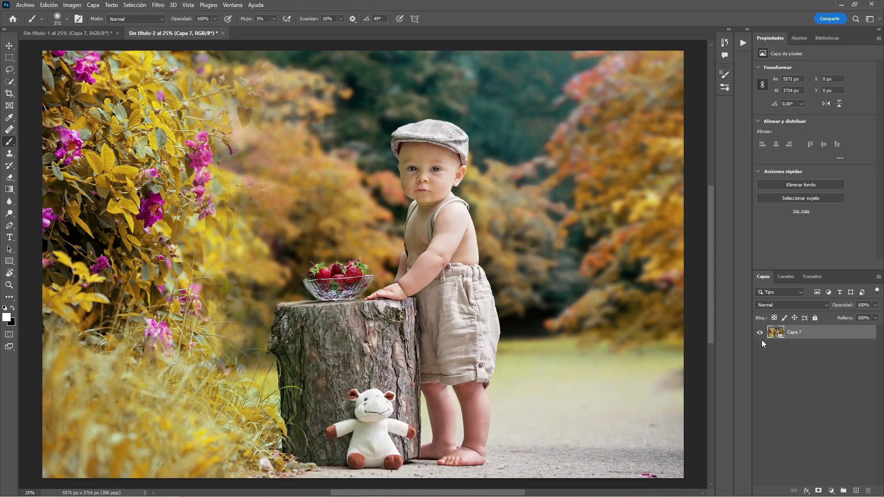
# Step: Expand the AJUSTES group in Sin título-1 to inspect its contents
pyautogui.click(96, 30)
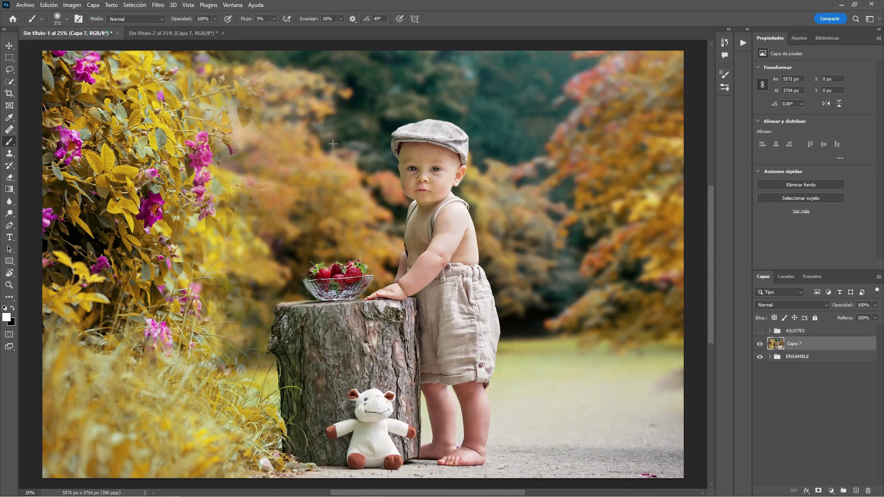
pyautogui.click(767, 330)
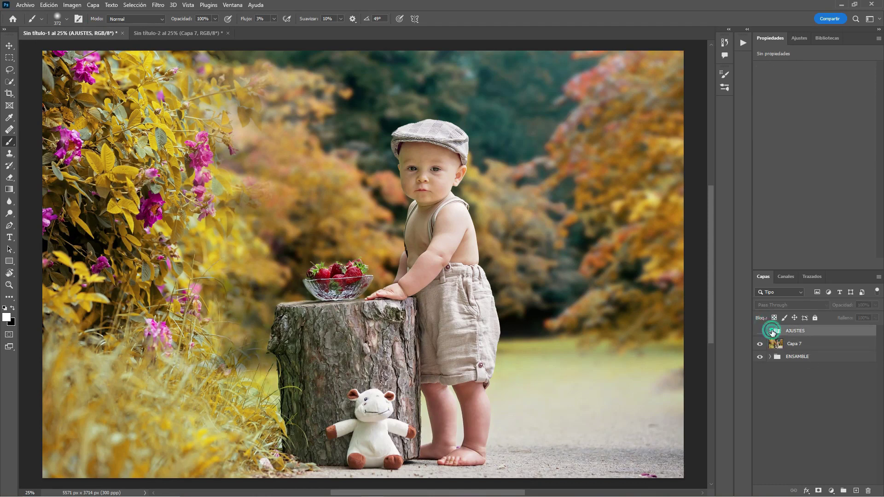
pyautogui.click(770, 331)
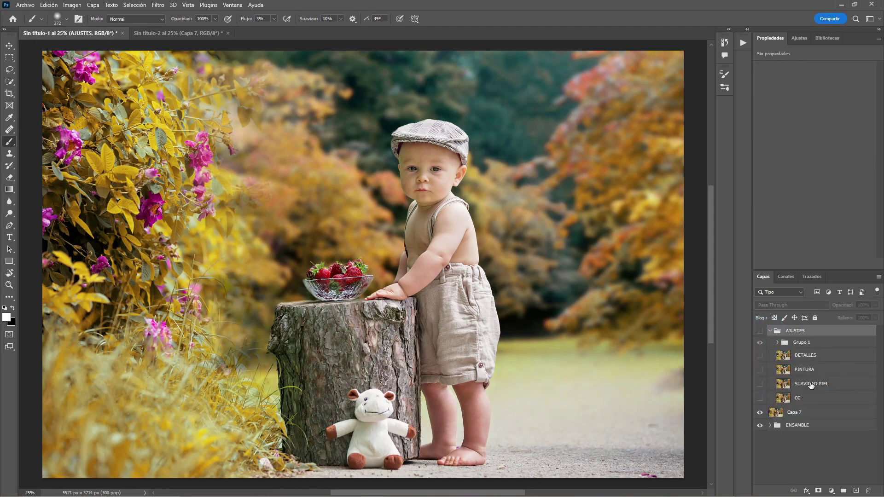
# Step: Flatten Sin título-2 into a single Fondo background layer
pyautogui.click(191, 35)
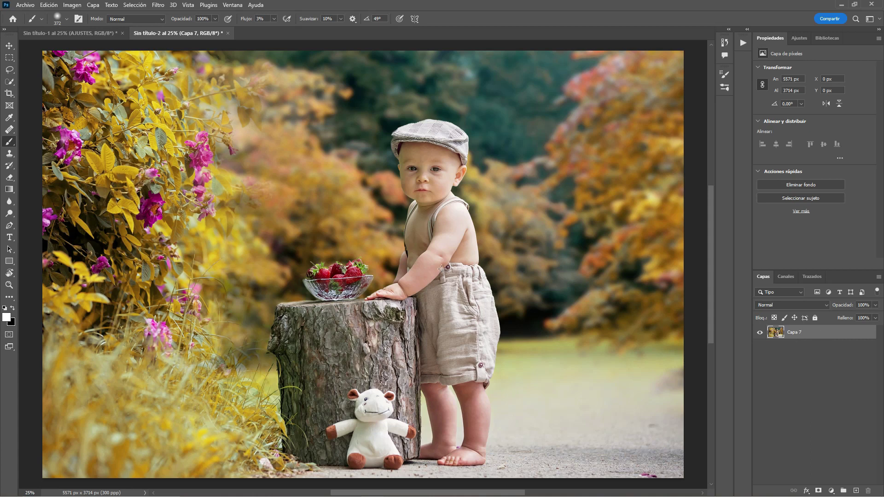
pyautogui.click(93, 5)
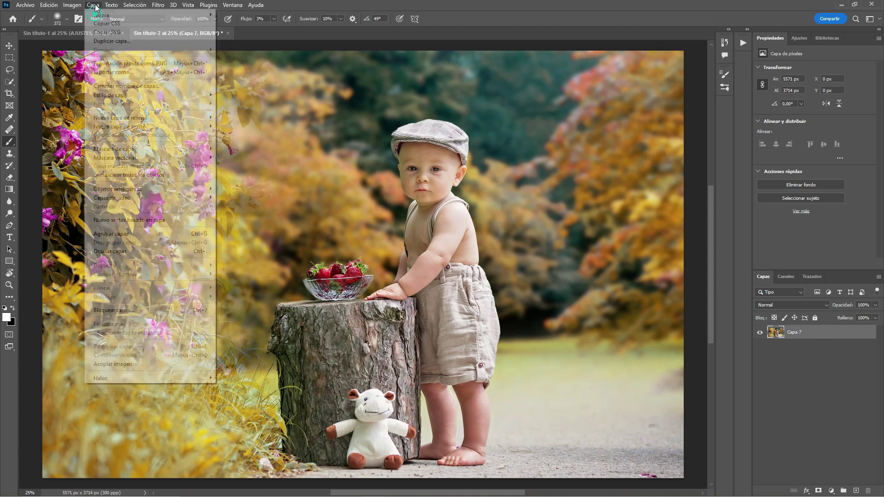
pyautogui.click(114, 362)
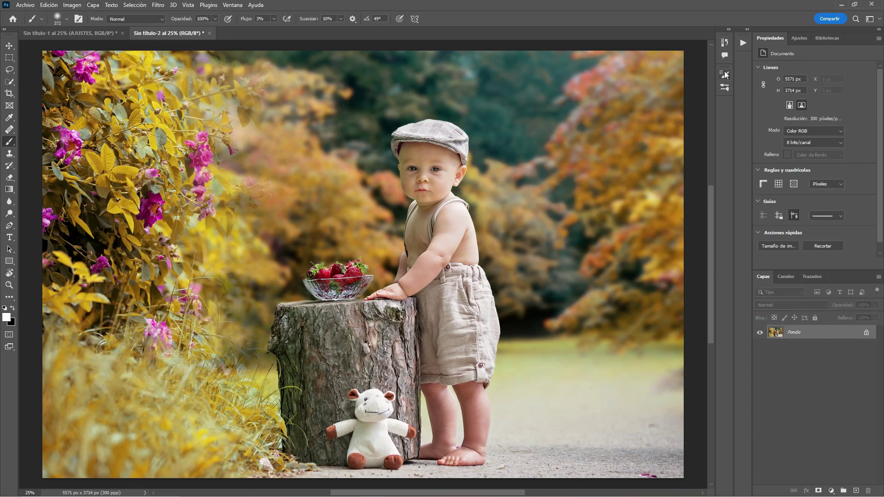
# Step: Run the SUAVIDAD DE PIEL action on the flattened image
pyautogui.click(742, 42)
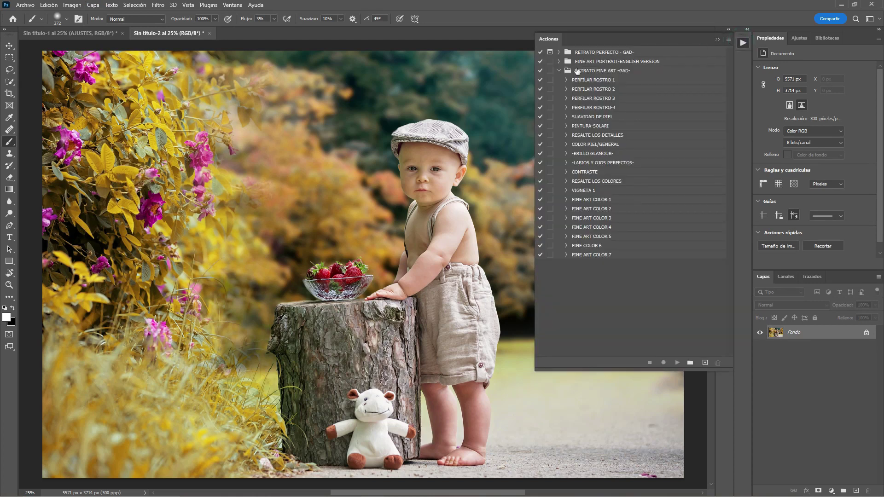
pyautogui.click(598, 117)
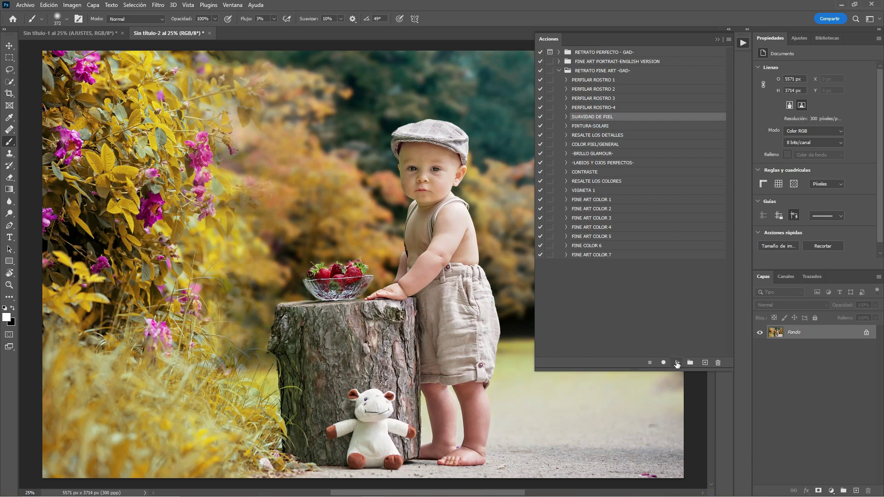
pyautogui.click(676, 364)
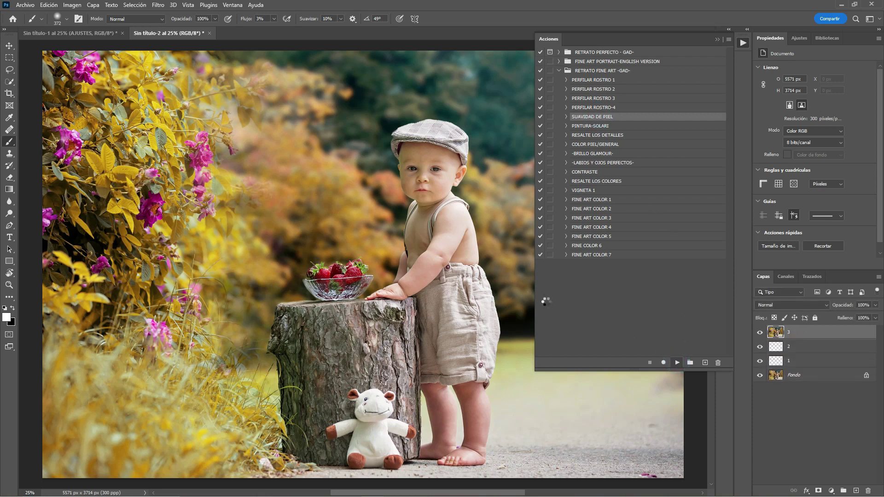
pyautogui.click(716, 40)
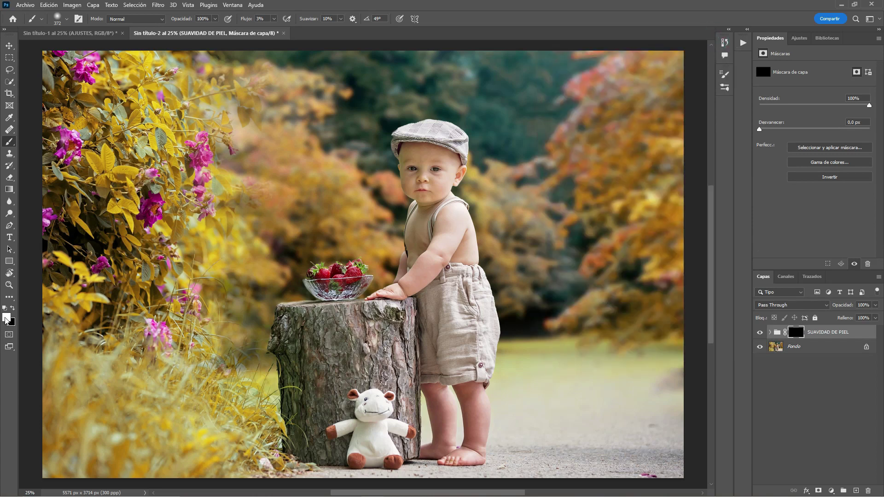
pyautogui.click(8, 285)
# Step: Zoom to the baby's face and paint white into the SUAVIDAD DE PIEL mask at 100% flow
pyautogui.click(357, 297)
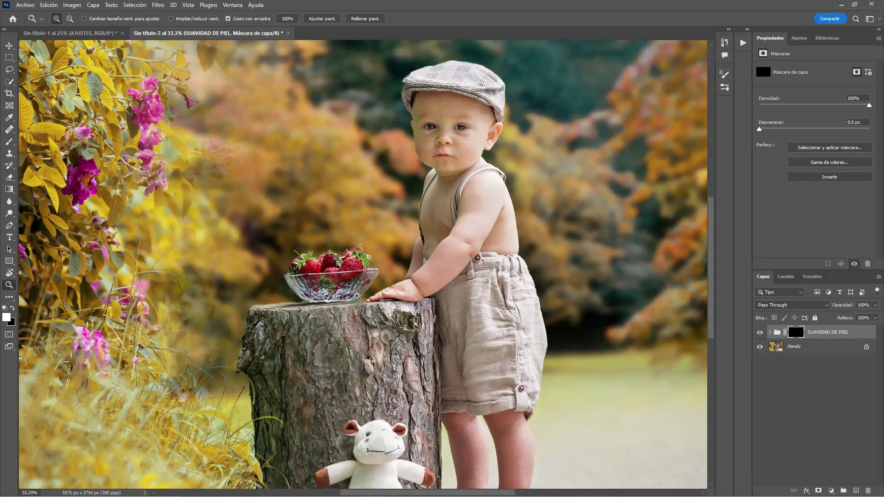
pyautogui.click(358, 297)
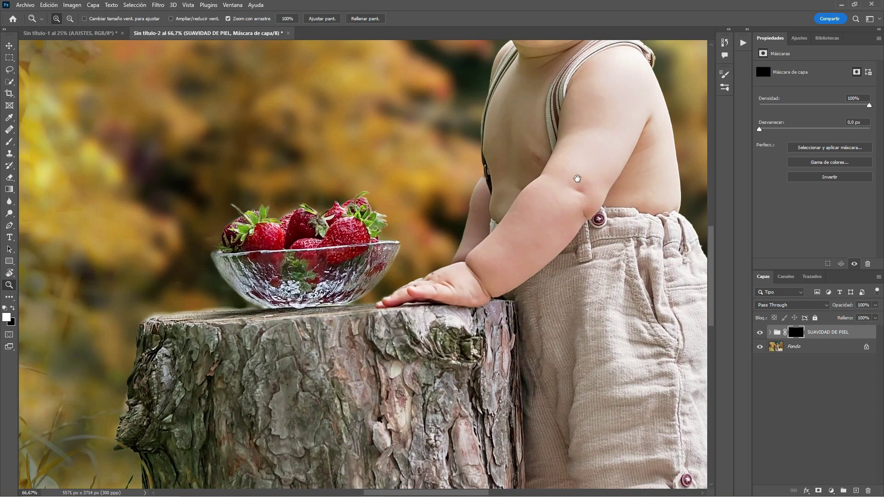
pyautogui.moveTo(549, 243); pyautogui.dragTo(459, 395)
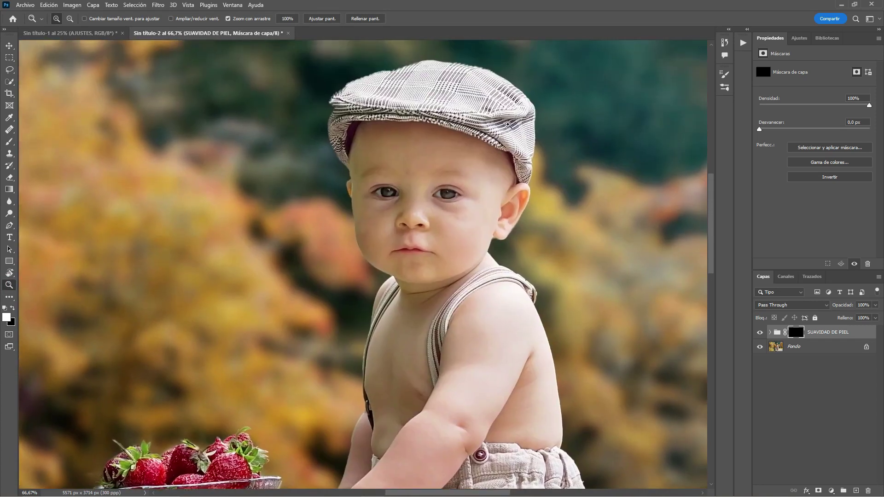
pyautogui.press('b')
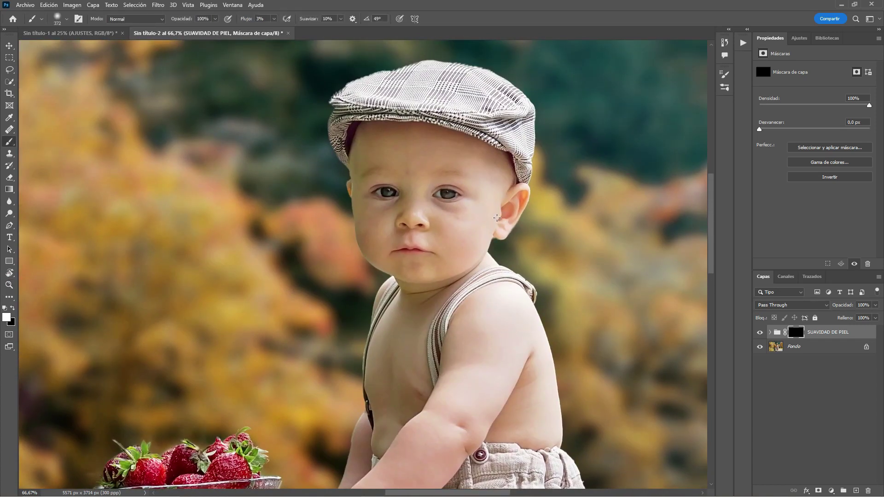
pyautogui.press('[')
pyautogui.press('[')
pyautogui.press('[')
pyautogui.press('[')
pyautogui.press('[')
pyautogui.press('[')
pyautogui.moveTo(274, 19); pyautogui.dragTo(316, 29)
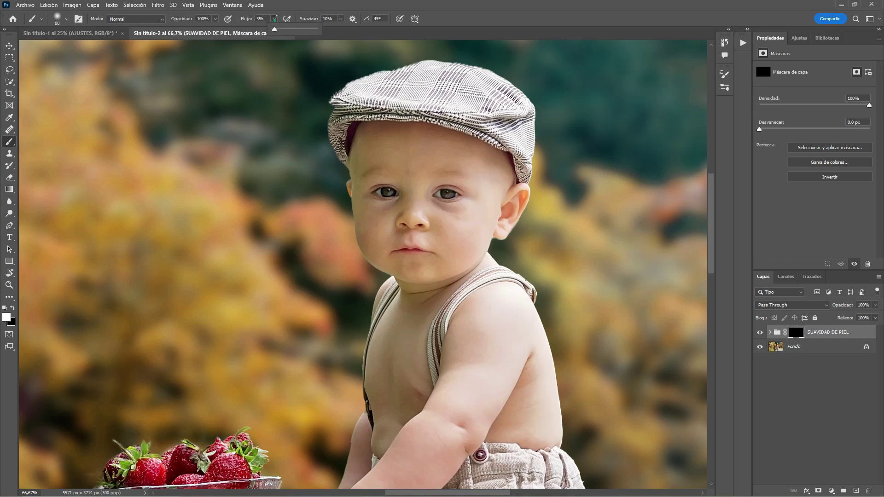
pyautogui.moveTo(504, 10); pyautogui.dragTo(506, 15)
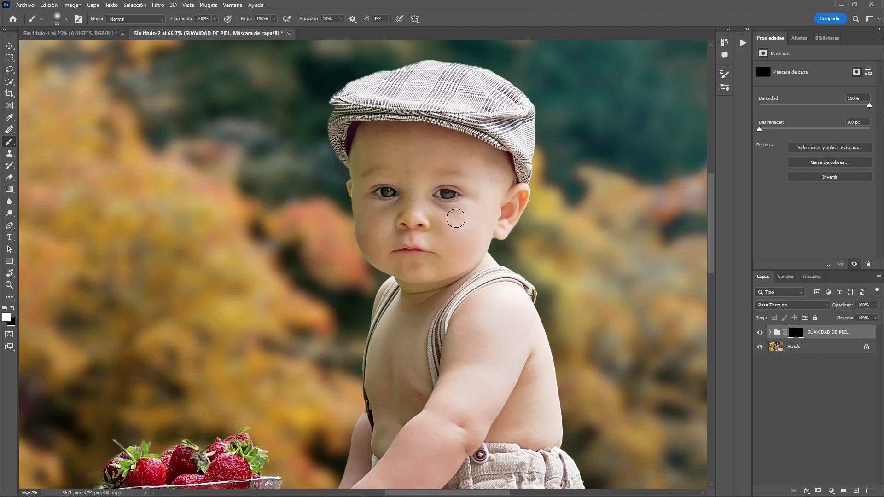
pyautogui.moveTo(439, 219)
pyautogui.mouseDown()
pyautogui.moveTo(467, 211)
pyautogui.moveTo(473, 229)
pyautogui.moveTo(436, 268)
pyautogui.moveTo(416, 267)
pyautogui.moveTo(450, 261)
pyautogui.moveTo(455, 242)
pyautogui.moveTo(444, 223)
pyautogui.moveTo(485, 171)
pyautogui.moveTo(425, 157)
pyautogui.moveTo(413, 208)
pyautogui.moveTo(376, 218)
pyautogui.moveTo(373, 244)
pyautogui.moveTo(409, 265)
pyautogui.moveTo(391, 264)
pyautogui.moveTo(435, 267)
pyautogui.moveTo(424, 285)
pyautogui.moveTo(474, 191)
pyautogui.moveTo(413, 182)
pyautogui.moveTo(401, 155)
pyautogui.moveTo(374, 140)
pyautogui.moveTo(429, 137)
pyautogui.moveTo(503, 160)
pyautogui.moveTo(462, 200)
pyautogui.moveTo(412, 185)
pyautogui.moveTo(410, 176)
pyautogui.moveTo(428, 163)
pyautogui.moveTo(487, 266)
pyautogui.moveTo(399, 266)
pyautogui.moveTo(379, 244)
pyautogui.moveTo(382, 212)
pyautogui.moveTo(400, 204)
pyautogui.moveTo(443, 234)
pyautogui.mouseUp()
pyautogui.press('[')
pyautogui.press('[')
pyautogui.press('[')
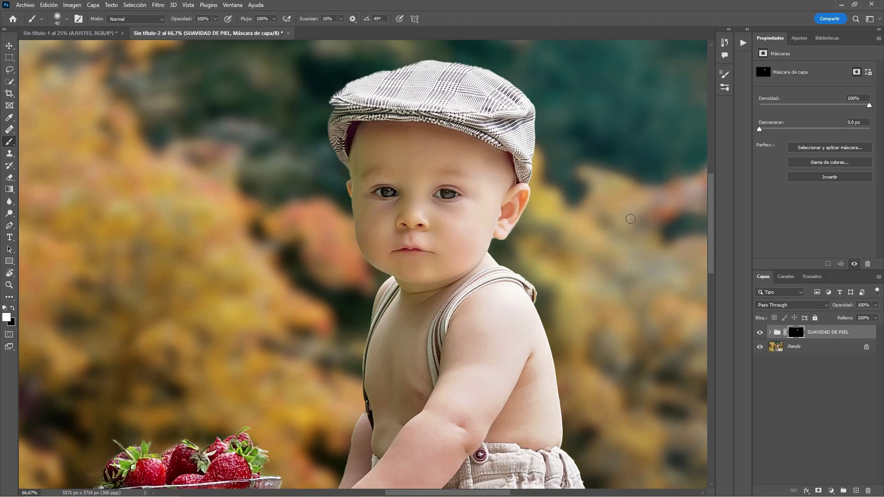
# Step: Set the brush to 89 px and paint the SUAVIDAD DE PIEL mask over the baby's back
pyautogui.click(67, 19)
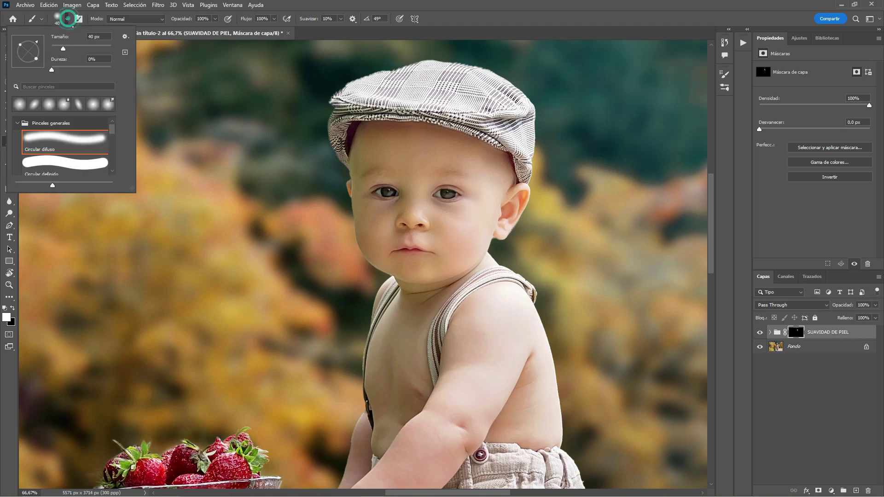
pyautogui.moveTo(63, 48); pyautogui.dragTo(77, 48)
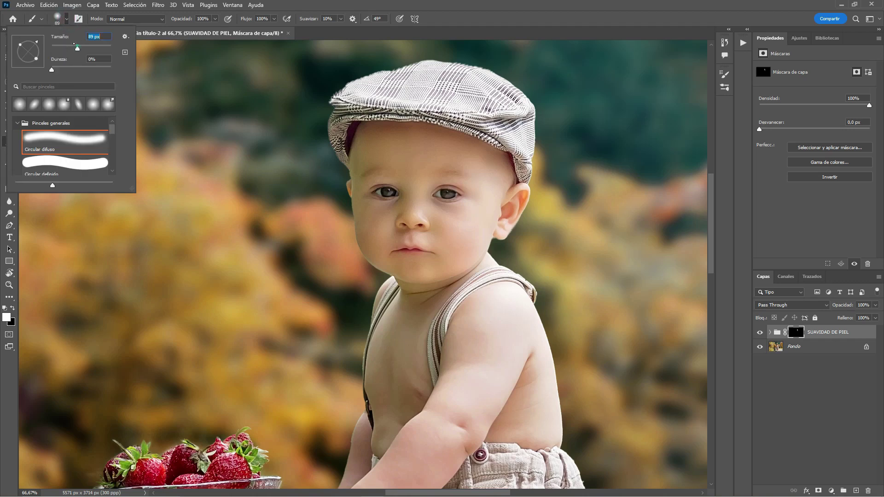
pyautogui.click(495, 315)
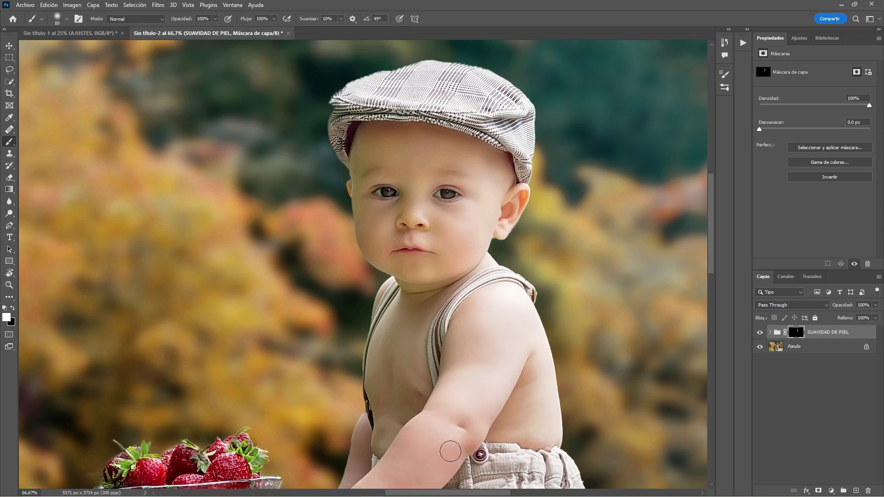
pyautogui.moveTo(437, 450); pyautogui.dragTo(485, 341)
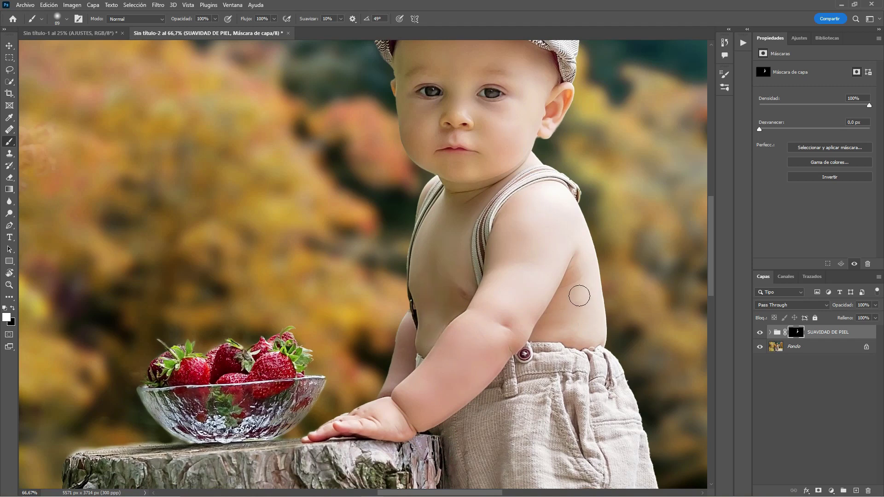
pyautogui.press('[')
pyautogui.press('[')
pyautogui.press('[')
pyautogui.press('[')
pyautogui.moveTo(587, 291)
pyautogui.mouseDown()
pyautogui.moveTo(570, 319)
pyautogui.moveTo(621, 330)
pyautogui.mouseUp()
pyautogui.moveTo(712, 258); pyautogui.dragTo(712, 360)
# Step: Paint the mask over both knees, shins, ankles and feet, then fit the photo on screen
pyautogui.moveTo(505, 241); pyautogui.dragTo(493, 230)
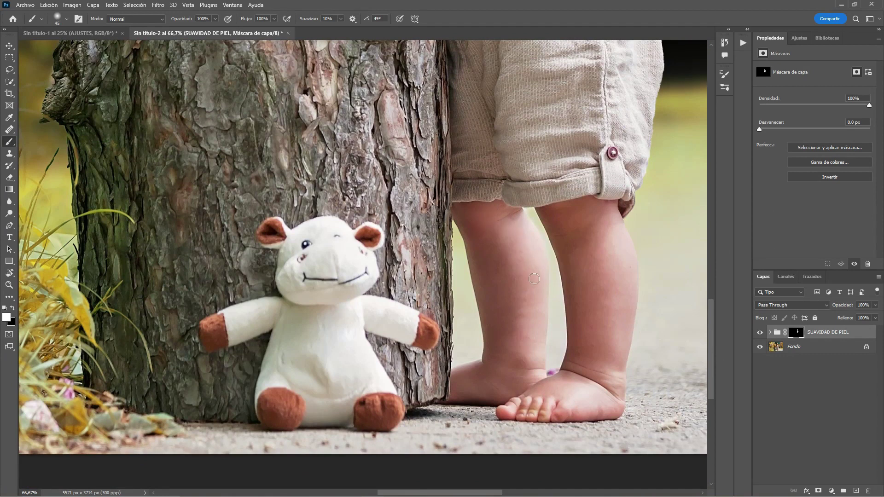
pyautogui.moveTo(490, 259); pyautogui.dragTo(507, 274)
pyautogui.moveTo(518, 343)
pyautogui.mouseDown()
pyautogui.moveTo(490, 284)
pyautogui.moveTo(517, 328)
pyautogui.mouseUp()
pyautogui.moveTo(518, 377)
pyautogui.mouseDown()
pyautogui.moveTo(477, 378)
pyautogui.moveTo(538, 330)
pyautogui.mouseUp()
pyautogui.moveTo(577, 213)
pyautogui.mouseDown()
pyautogui.moveTo(589, 215)
pyautogui.moveTo(574, 237)
pyautogui.mouseUp()
pyautogui.moveTo(589, 329); pyautogui.dragTo(612, 355)
pyautogui.moveTo(621, 388)
pyautogui.mouseDown()
pyautogui.moveTo(571, 380)
pyautogui.moveTo(600, 401)
pyautogui.moveTo(572, 379)
pyautogui.moveTo(588, 279)
pyautogui.moveTo(576, 210)
pyautogui.moveTo(567, 206)
pyautogui.moveTo(609, 207)
pyautogui.mouseUp()
pyautogui.moveTo(496, 213)
pyautogui.mouseDown()
pyautogui.moveTo(479, 209)
pyautogui.moveTo(550, 209)
pyautogui.mouseUp()
pyautogui.click(9, 284)
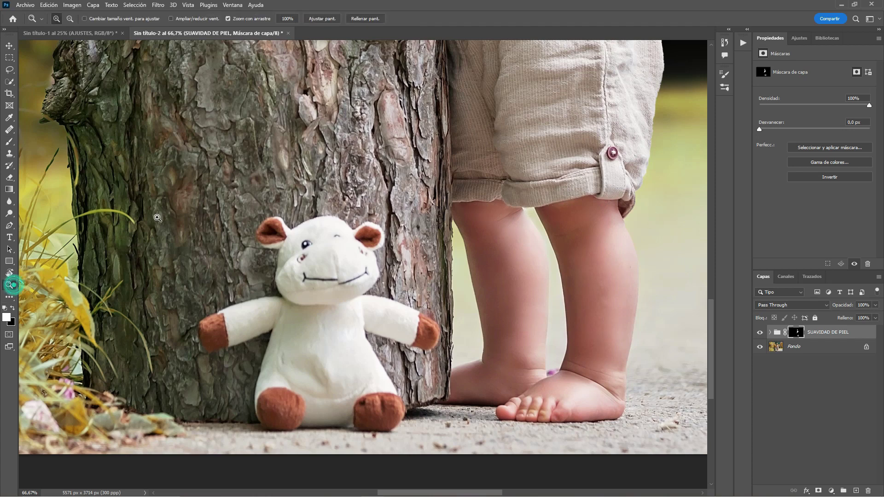
pyautogui.click(324, 18)
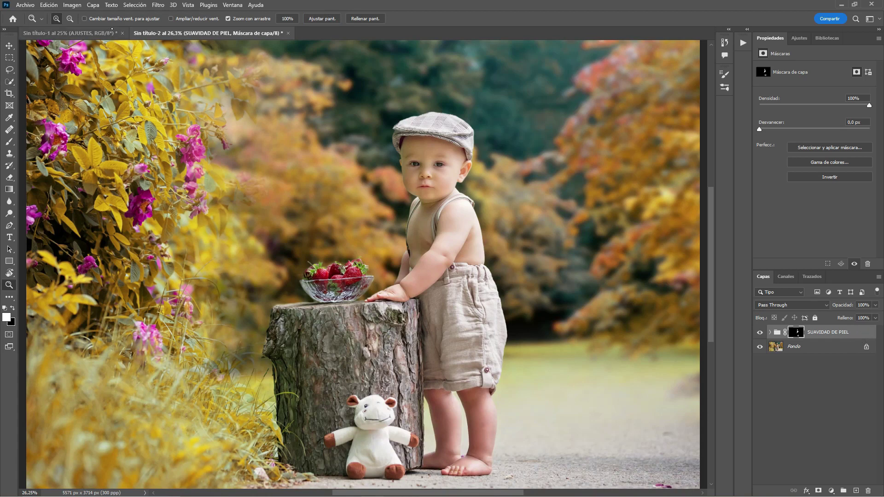
# Step: In Sin título-1, collapse the AJUSTES group and rename it AJUSTES PREVIOS
pyautogui.click(92, 34)
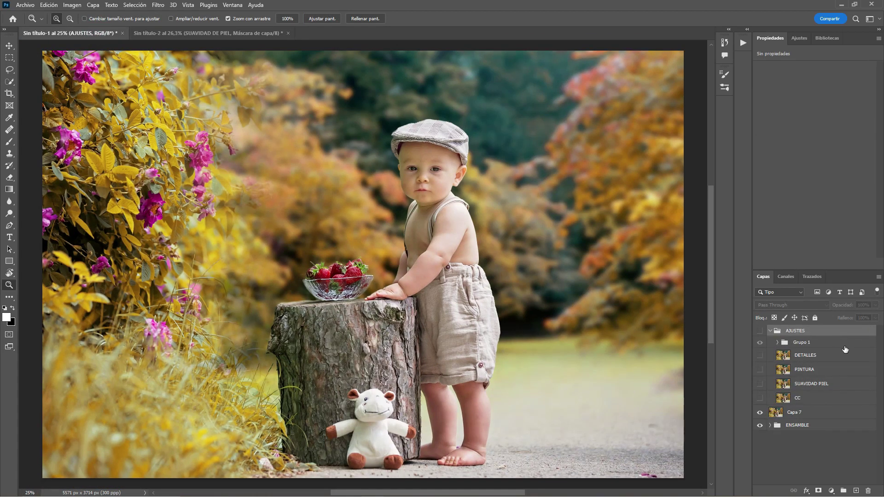
pyautogui.click(770, 330)
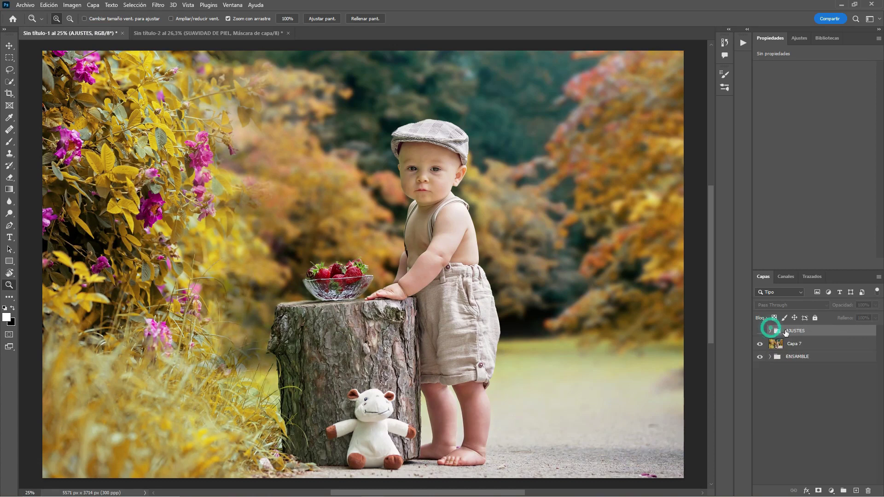
pyautogui.click(815, 345)
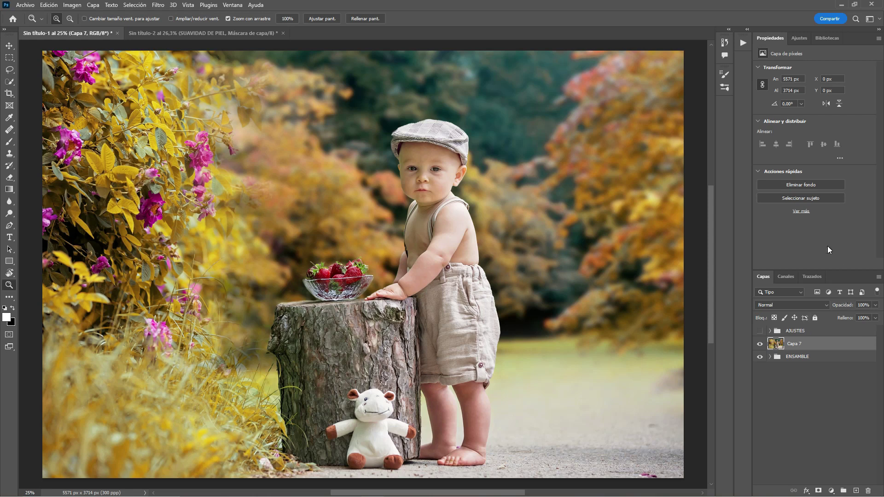
pyautogui.click(800, 331)
pyautogui.doubleClick(800, 330)
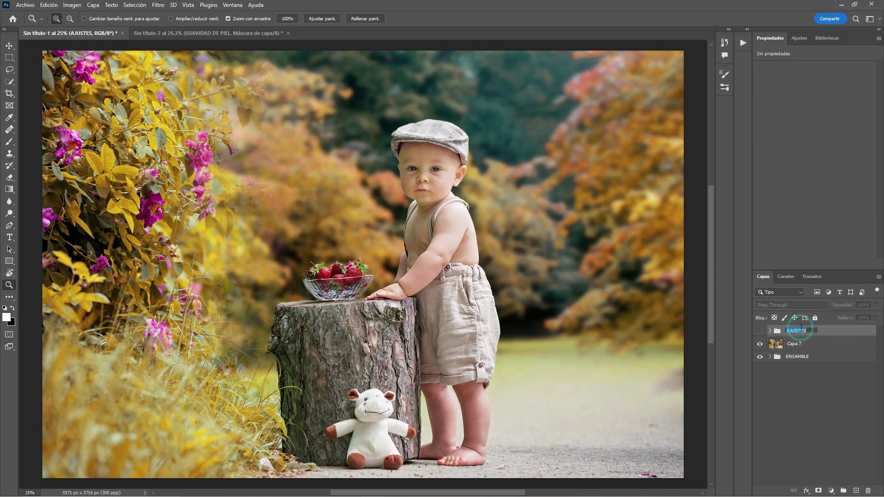
pyautogui.click(808, 330)
pyautogui.write('PREVIOS')
pyautogui.click(849, 329)
# Step: Rename the Capa 7 layer to AQUI COMIENZA LA NUEVA EDICION
pyautogui.click(810, 344)
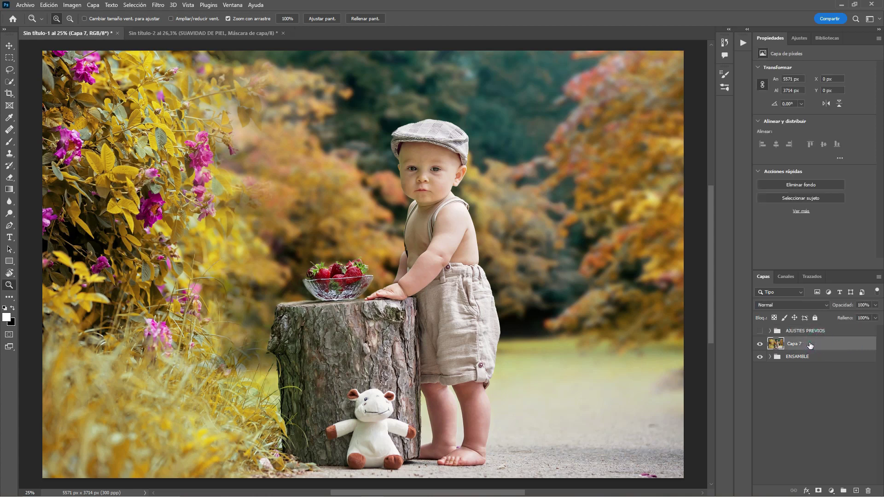
pyautogui.doubleClick(793, 344)
pyautogui.write('LA NUEVA EDICION')
pyautogui.press('Return')
pyautogui.click(832, 349)
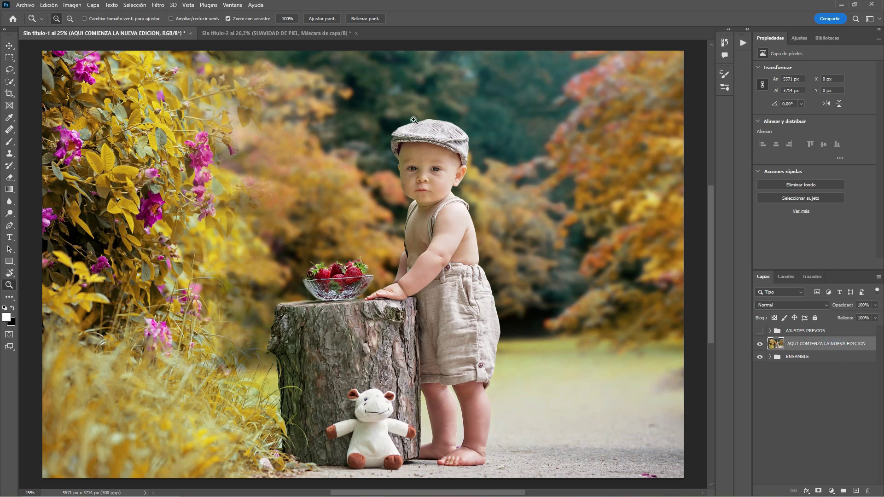
pyautogui.click(302, 33)
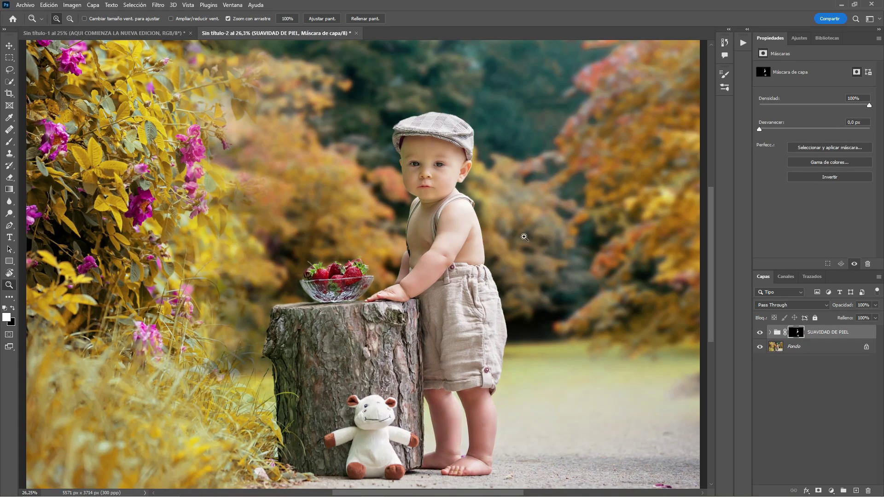
# Step: Duplicate the SUAVIDAD DE PIEL group into document Sin título-1 and switch to that document
pyautogui.rightClick(862, 333)
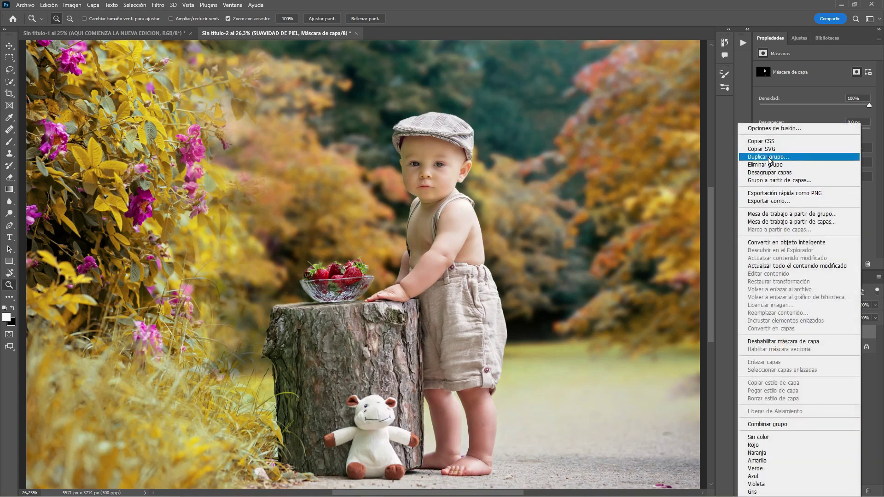
pyautogui.click(767, 157)
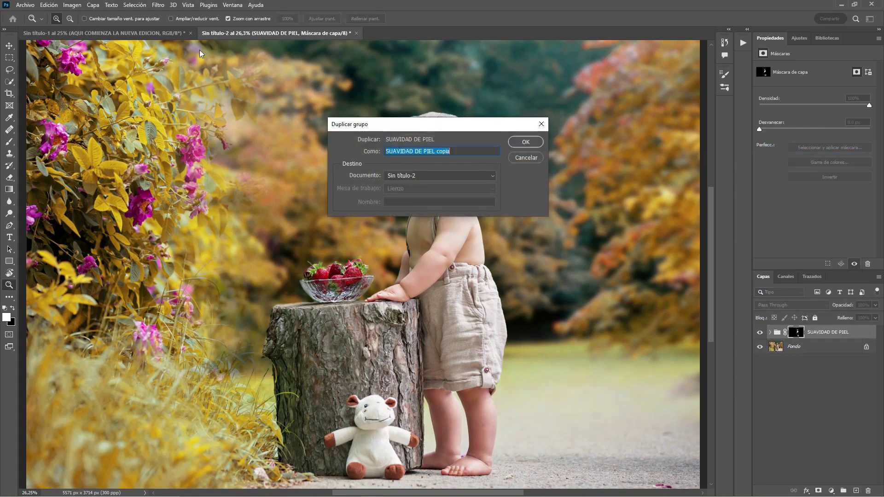
pyautogui.click(433, 177)
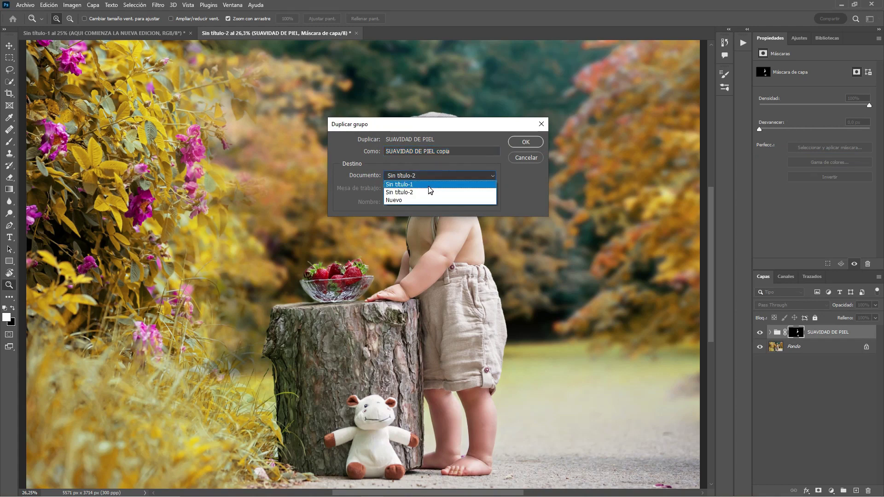
pyautogui.click(432, 189)
pyautogui.click(518, 143)
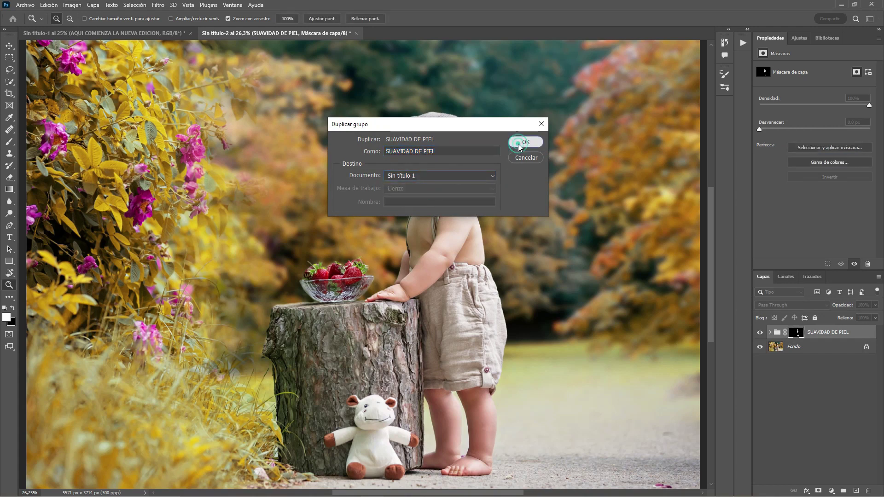
pyautogui.click(126, 36)
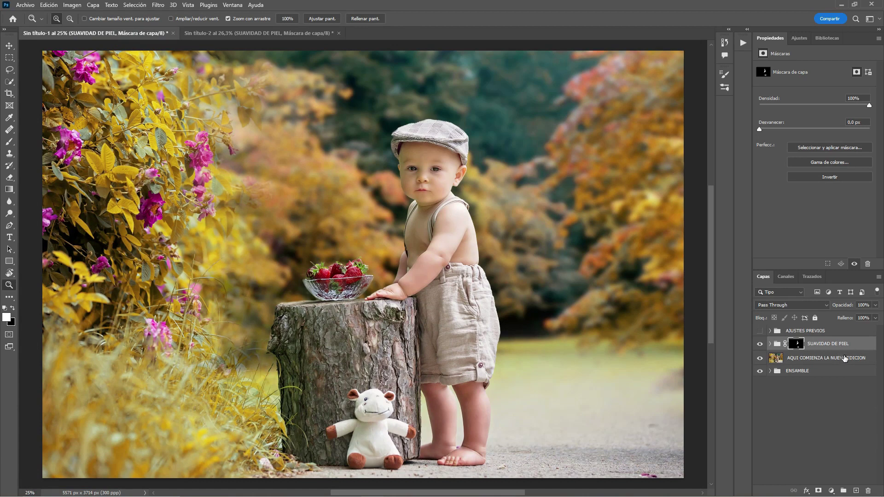
# Step: Group SUAVIDAD DE PIEL and AQUI COMIENZA LA NUEVA EDICION into a group named NUEVA EDICION
pyautogui.click(844, 358)
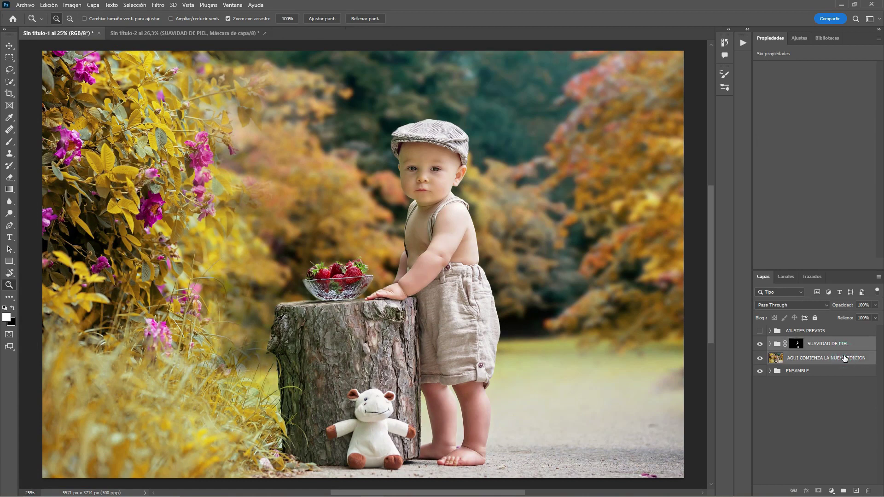
pyautogui.hotkey('ctrl', 'g')
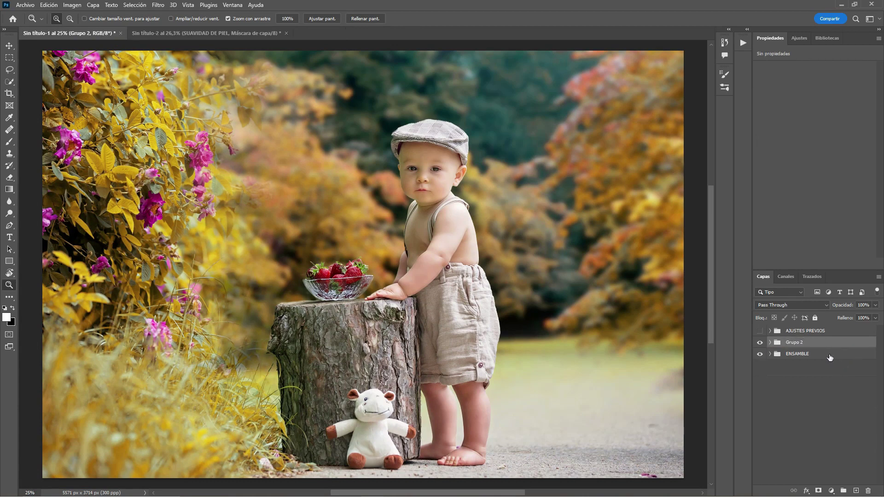
pyautogui.doubleClick(797, 343)
pyautogui.write('NUEVA EDICION')
pyautogui.press('Return')
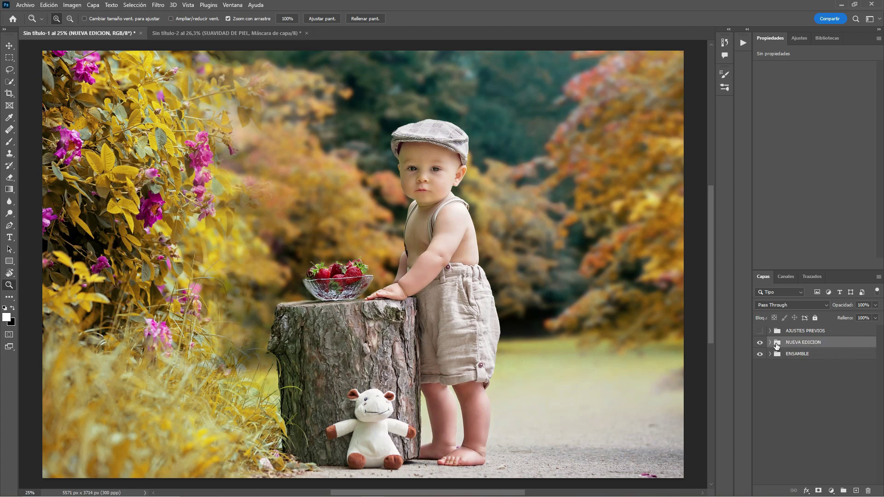
pyautogui.click(770, 343)
pyautogui.click(767, 344)
pyautogui.click(769, 343)
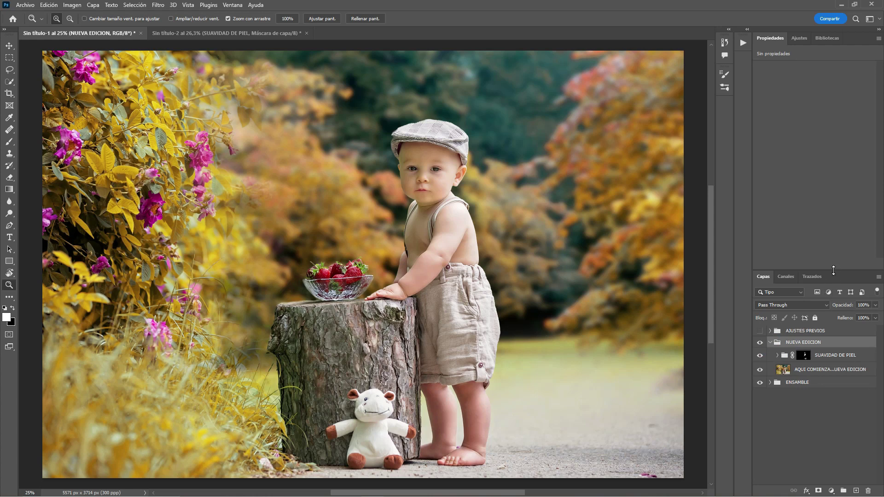
pyautogui.moveTo(835, 272); pyautogui.dragTo(825, 95)
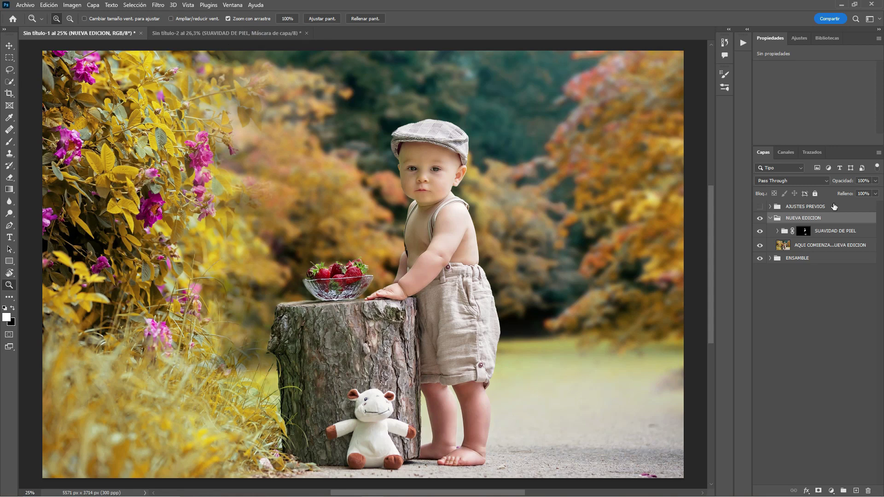
# Step: Flatten Sin título-2 to a single Fondo layer, check AJUSTES PREVIOS in Sin título-1, and return
pyautogui.click(178, 33)
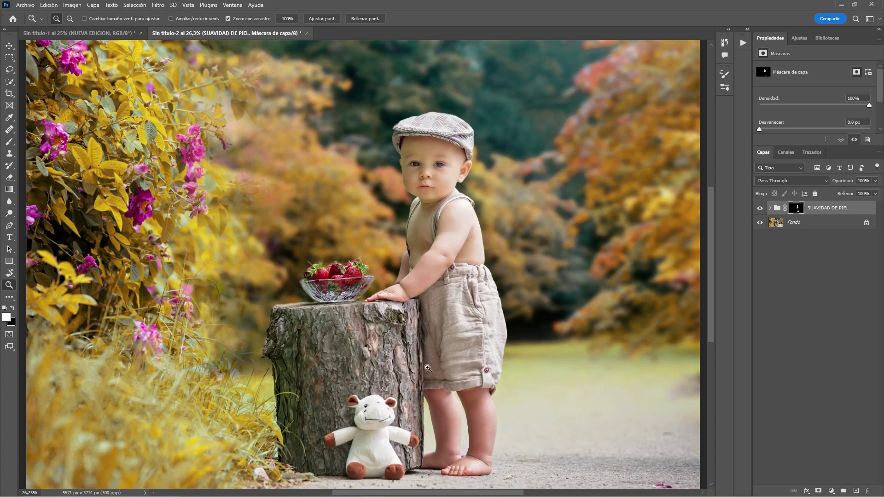
pyautogui.click(92, 5)
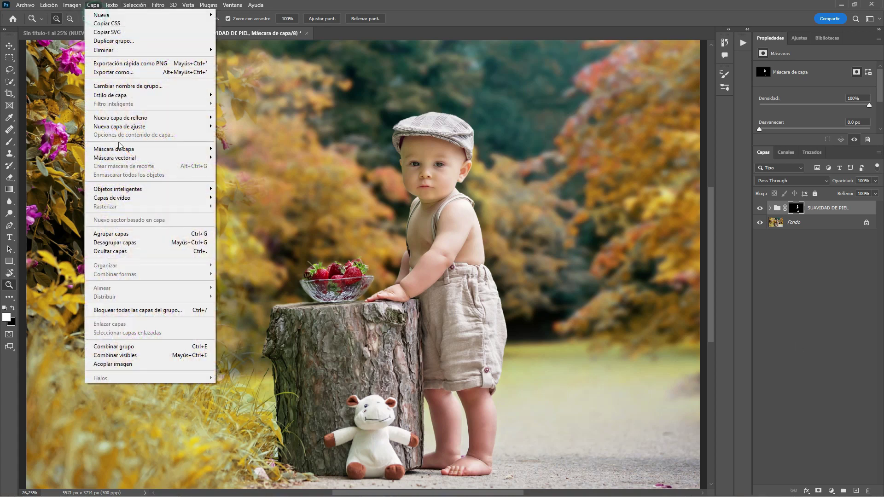
pyautogui.click(140, 365)
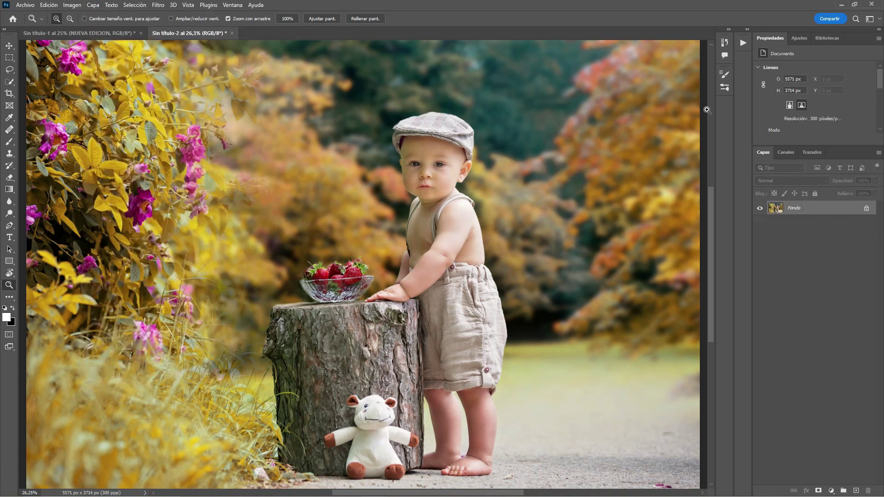
pyautogui.click(89, 34)
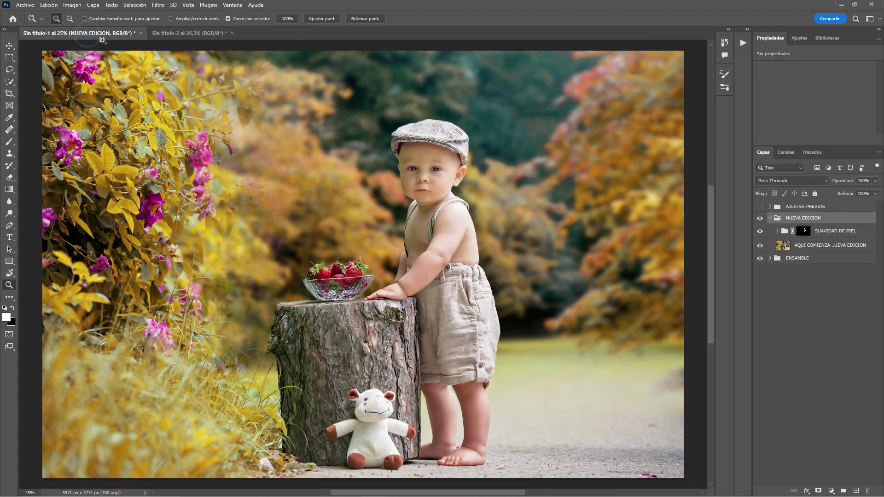
pyautogui.click(770, 207)
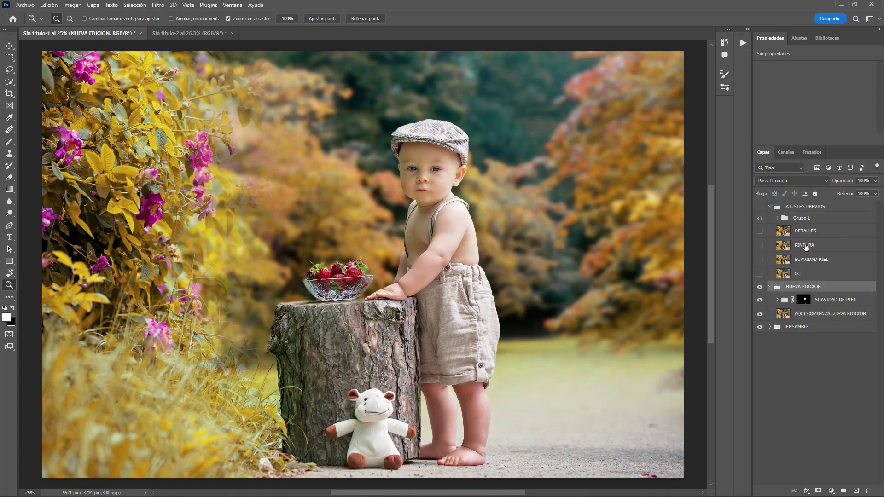
pyautogui.click(171, 33)
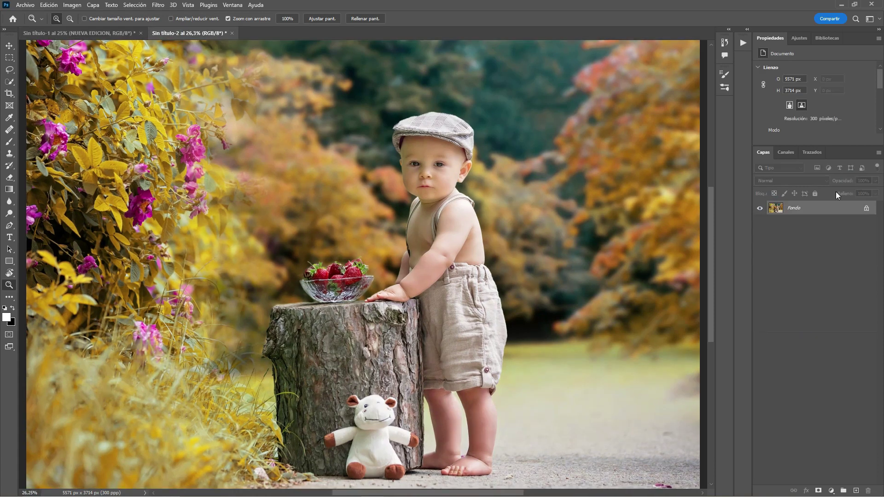
# Step: Run the PINTURA-SOLARI recorded action on Sin título-2
pyautogui.click(741, 46)
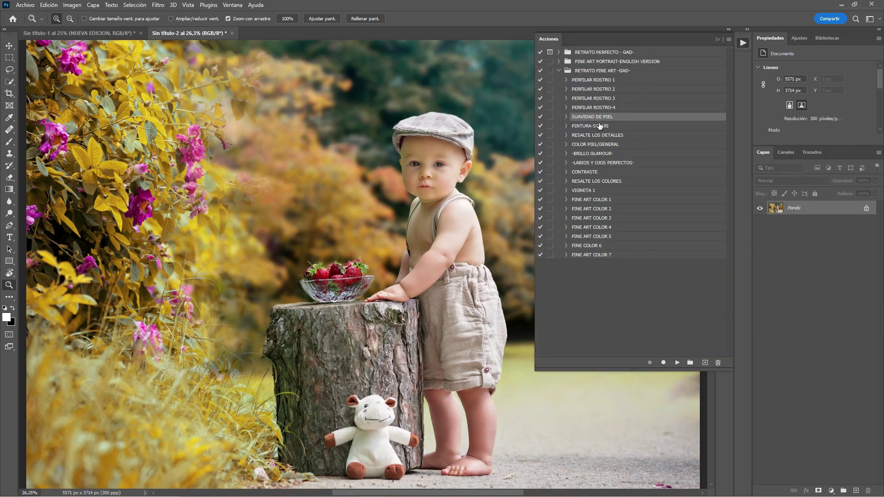
pyautogui.click(600, 126)
pyautogui.click(678, 362)
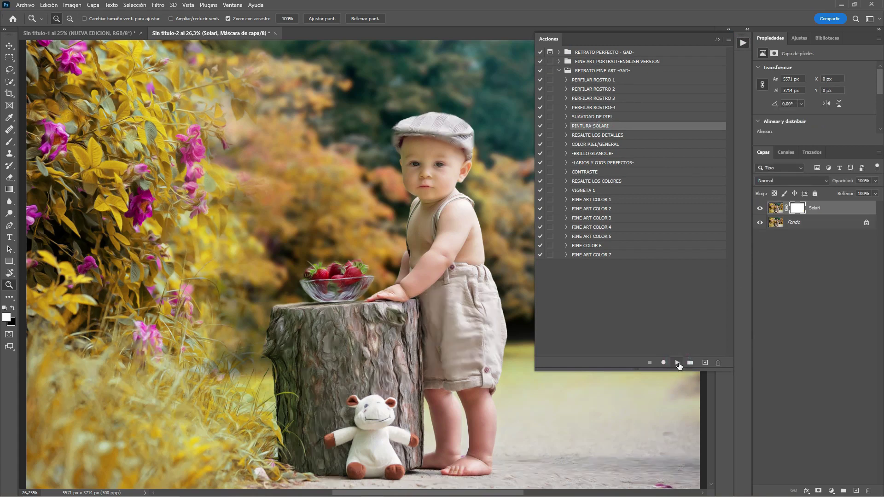
pyautogui.click(716, 40)
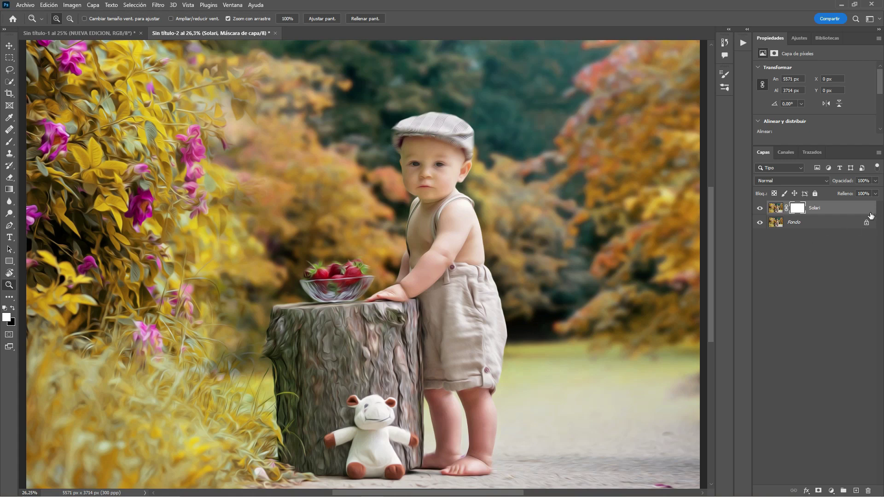
# Step: Lower the Solari layer's fill to 75% and toggle its visibility to compare
pyautogui.click(874, 194)
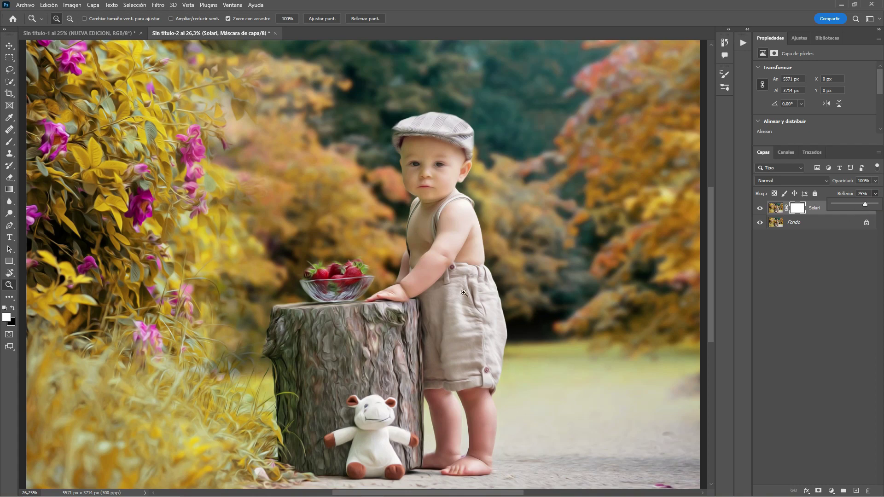
pyautogui.click(759, 211)
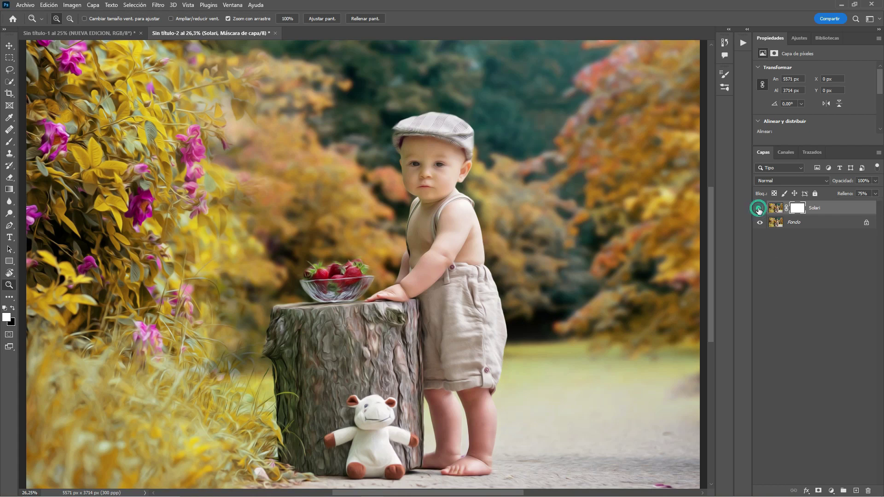
pyautogui.click(759, 211)
pyautogui.click(759, 211)
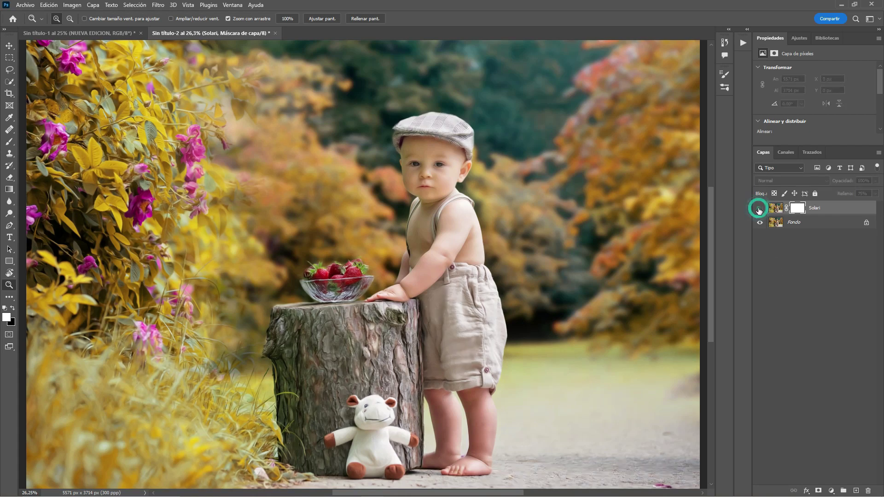
pyautogui.click(759, 211)
pyautogui.click(759, 211)
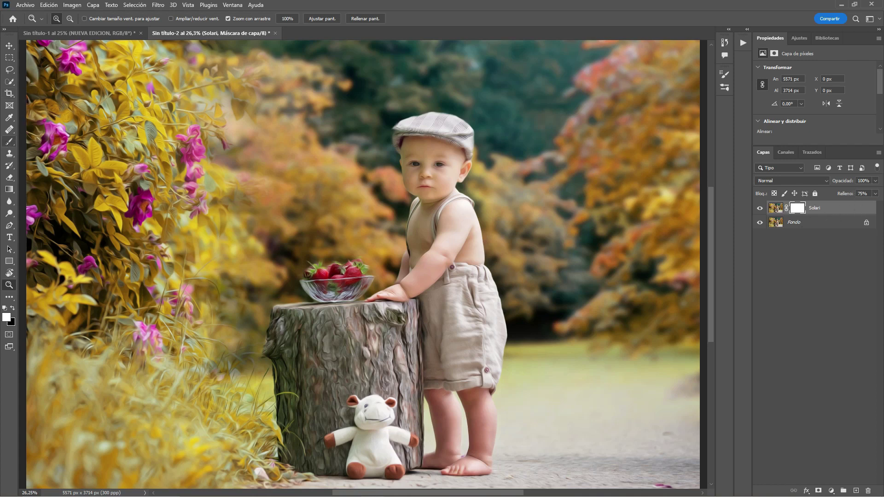
# Step: Choose the brush and size it to about 3600 px
pyautogui.click(10, 141)
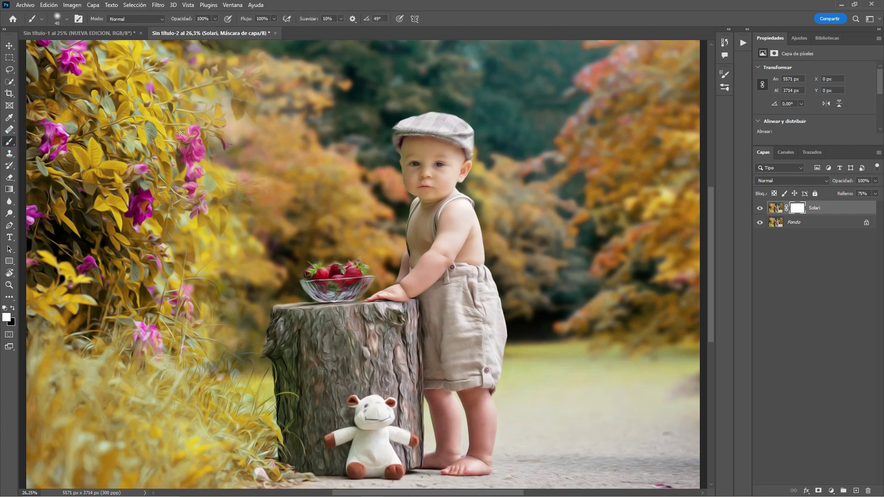
pyautogui.click(66, 19)
pyautogui.moveTo(64, 48); pyautogui.dragTo(110, 49)
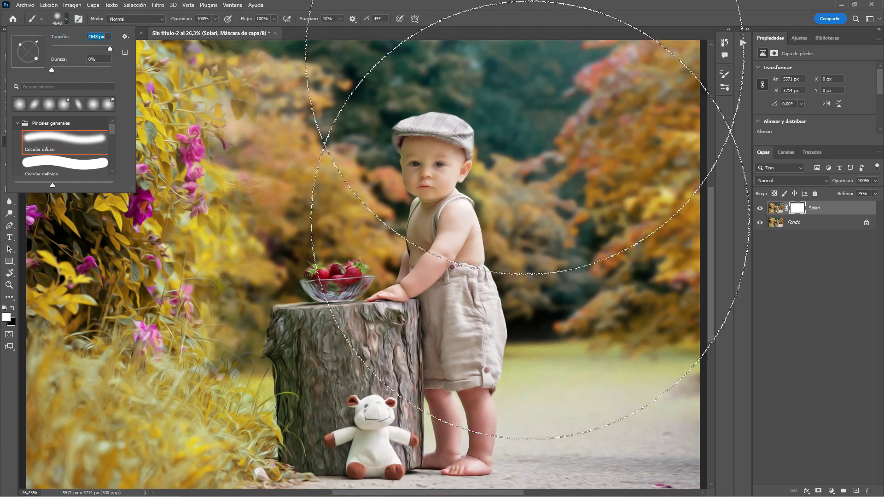
pyautogui.press('Return')
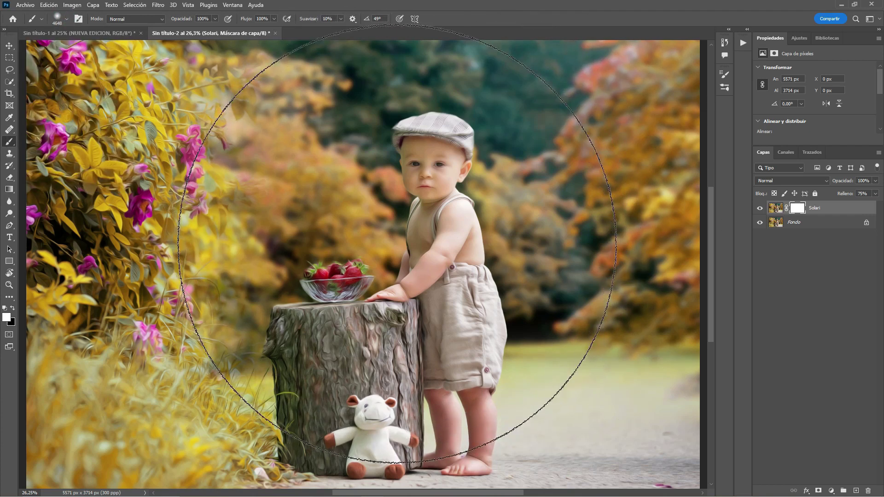
pyautogui.press('[')
pyautogui.press('[')
pyautogui.press('[')
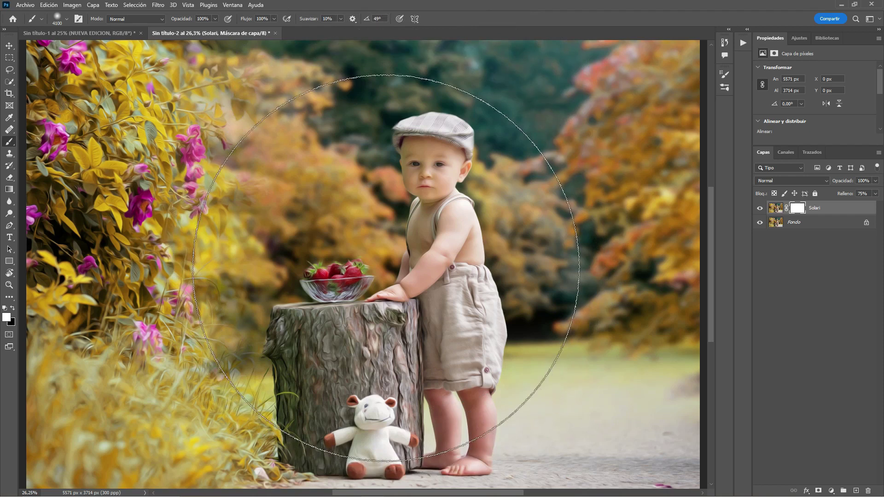
pyautogui.press('[')
pyautogui.press('[')
pyautogui.press('[')
pyautogui.press('[')
pyautogui.press('[')
pyautogui.press('[')
pyautogui.press('[')
pyautogui.press('[')
pyautogui.press('[')
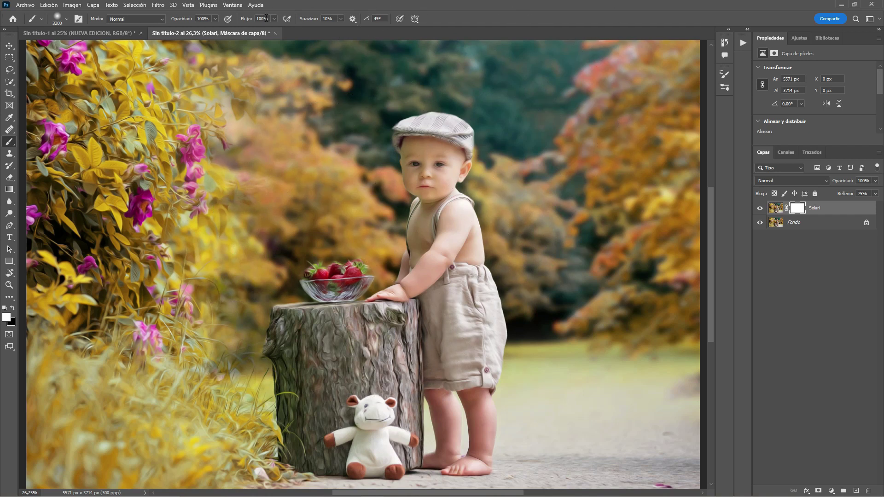
# Step: Set brush flow to 3% and lightly paint black on the Solari mask over the child and stump
pyautogui.click(267, 18)
pyautogui.write('3')
pyautogui.click(493, 15)
pyautogui.click(12, 307)
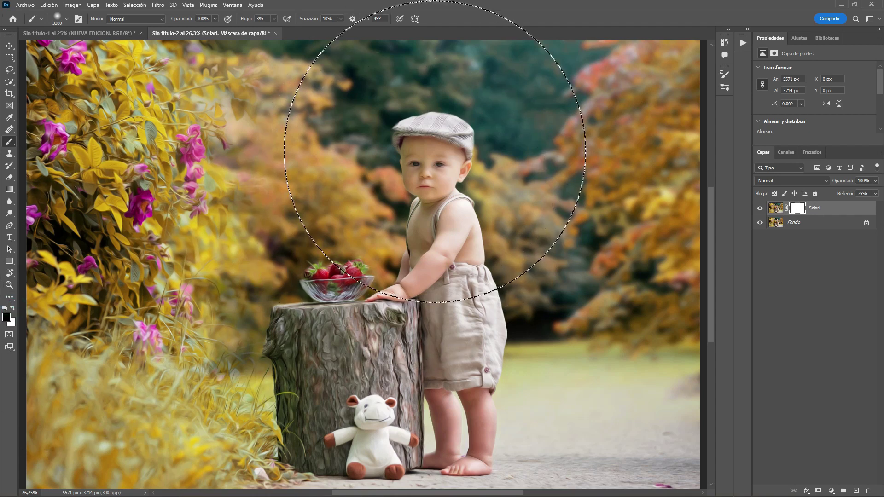
pyautogui.moveTo(387, 222)
pyautogui.mouseDown()
pyautogui.moveTo(376, 274)
pyautogui.moveTo(394, 256)
pyautogui.moveTo(377, 302)
pyautogui.moveTo(395, 246)
pyautogui.mouseUp()
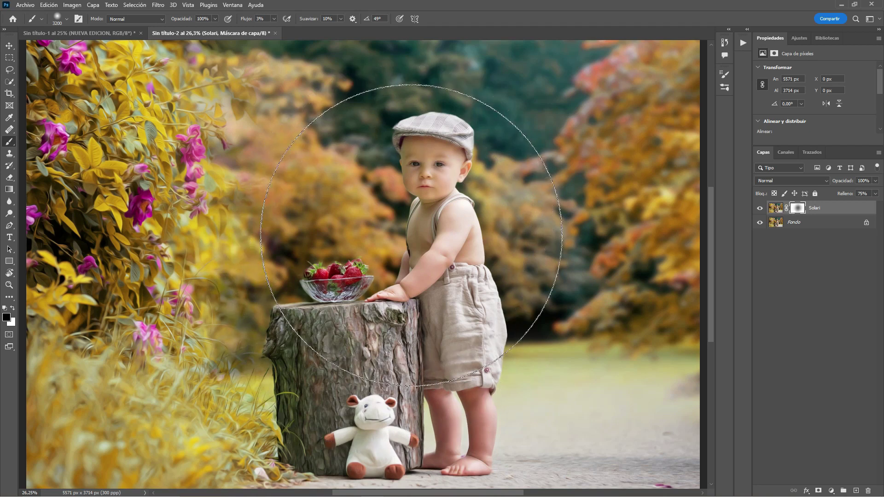
pyautogui.click(764, 210)
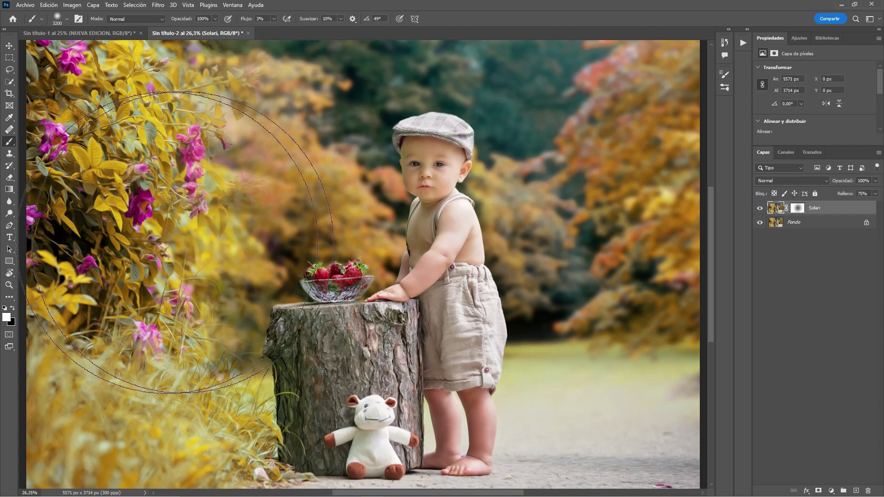
# Step: Zoom to 50% on the boy and set a smaller brush with 59% flow
pyautogui.click(389, 225)
pyautogui.click(391, 226)
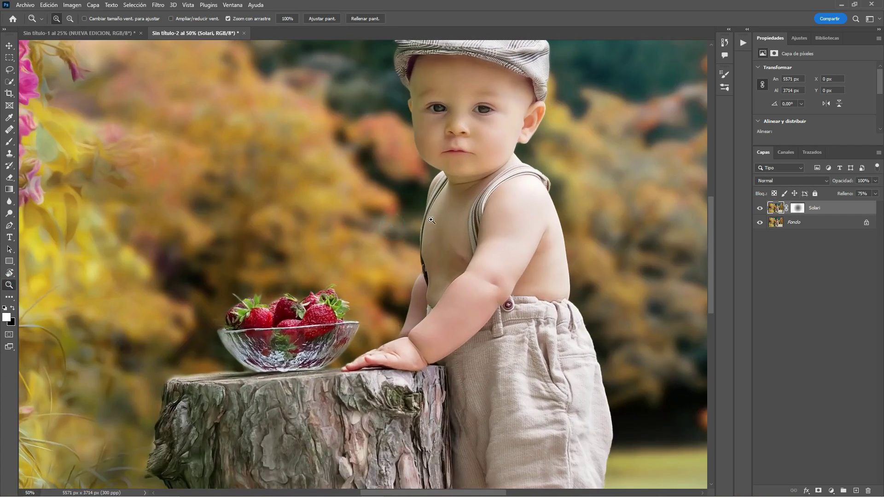
pyautogui.press('b')
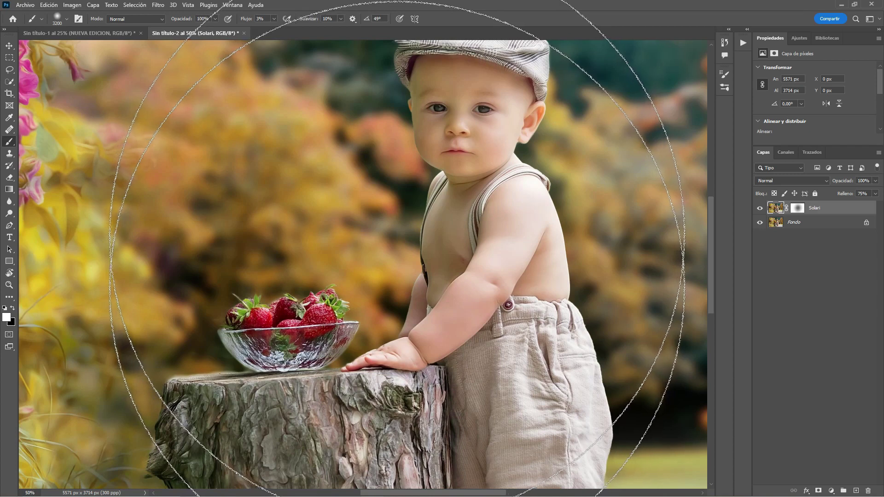
pyautogui.press('[')
pyautogui.press('[')
pyautogui.press('[')
pyautogui.press('[')
pyautogui.press('[')
pyautogui.press('[')
pyautogui.press('[')
pyautogui.press('[')
pyautogui.press('[')
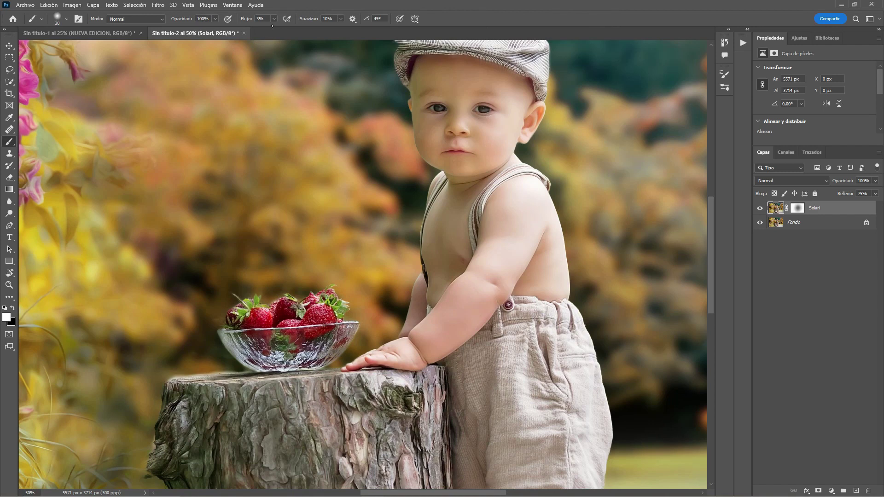
pyautogui.click(274, 19)
pyautogui.moveTo(273, 29); pyautogui.dragTo(298, 29)
pyautogui.click(490, 15)
# Step: Undo the whitish stroke on the eye and paint black on the Solari mask
pyautogui.hotkey('ctrl', 'z')
pyautogui.click(13, 307)
pyautogui.click(797, 209)
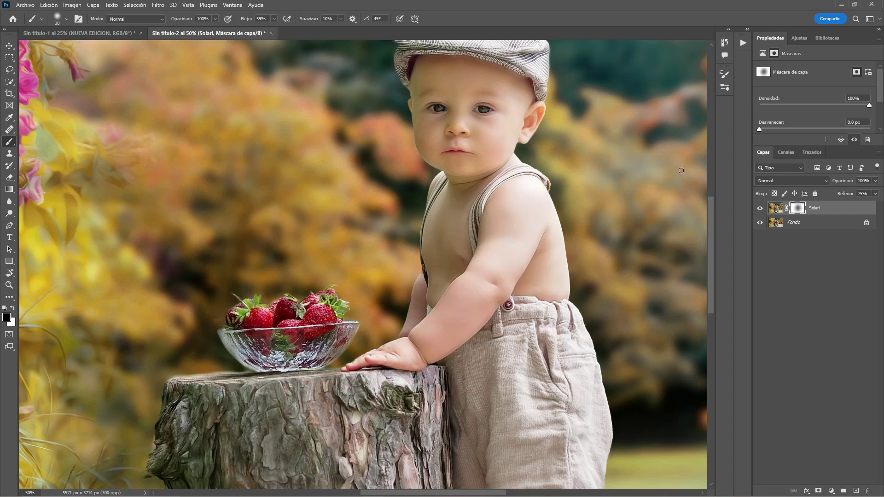
pyautogui.moveTo(711, 219); pyautogui.dragTo(701, 302)
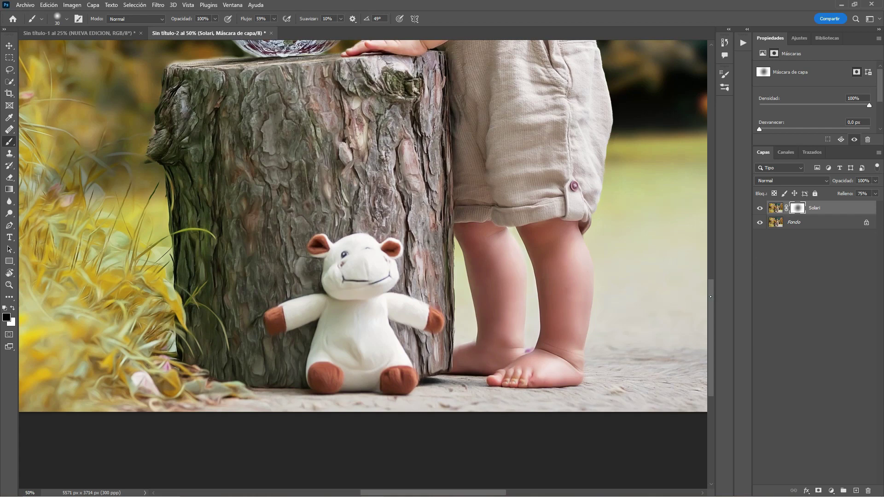
pyautogui.scroll(3, 710, 296)
pyautogui.scroll(2, 649, 245)
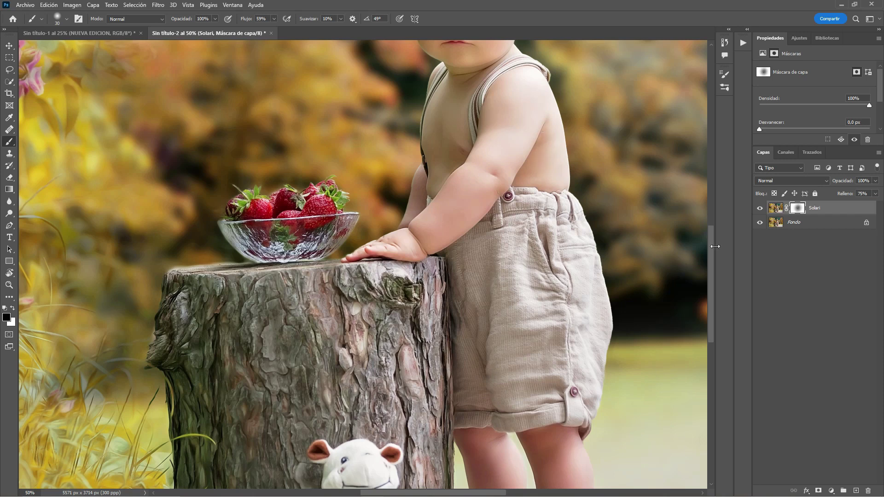
pyautogui.moveTo(711, 240); pyautogui.dragTo(707, 270)
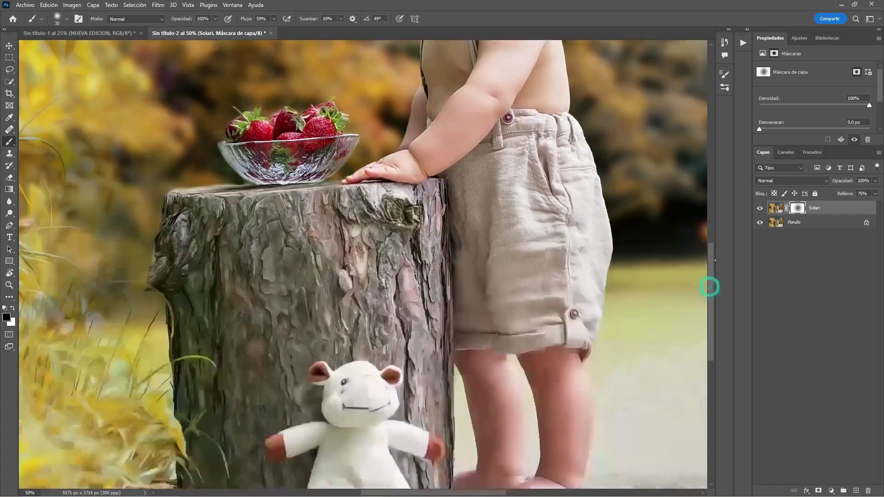
pyautogui.moveTo(708, 287); pyautogui.dragTo(717, 208)
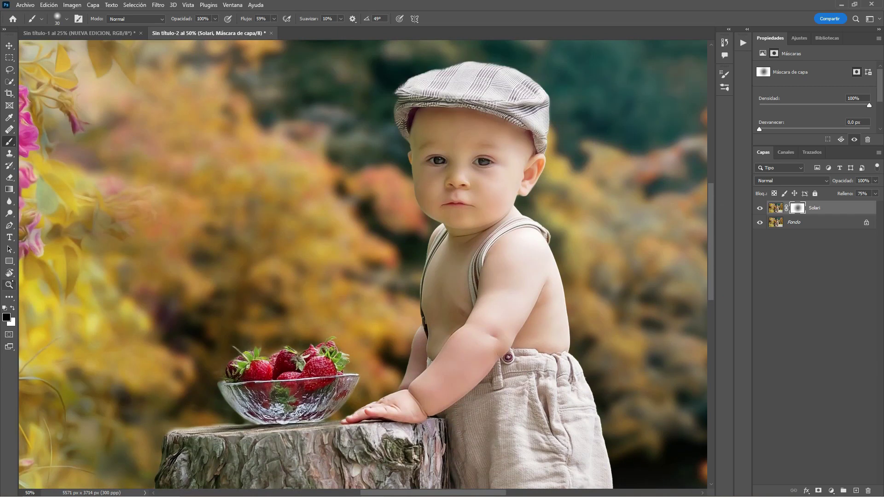
# Step: Zoom around the child's chest, then fit the whole image in the window
pyautogui.click(9, 285)
pyautogui.click(321, 18)
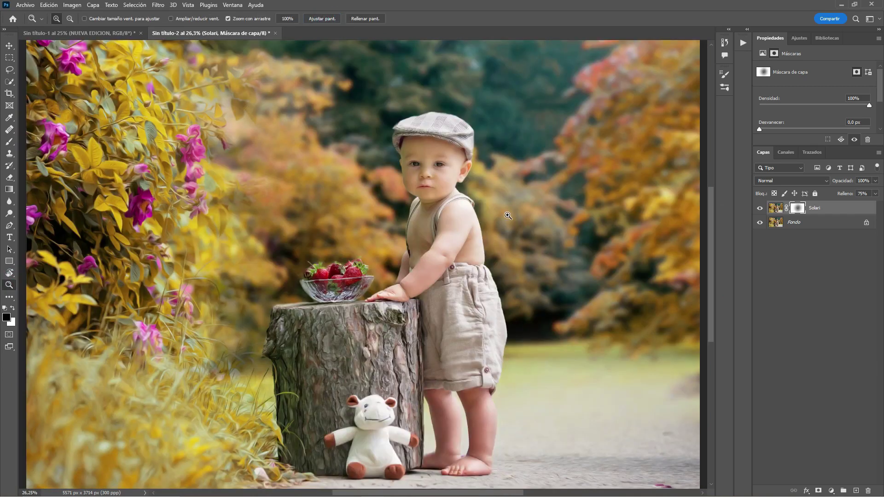
pyautogui.moveTo(411, 228); pyautogui.dragTo(433, 232)
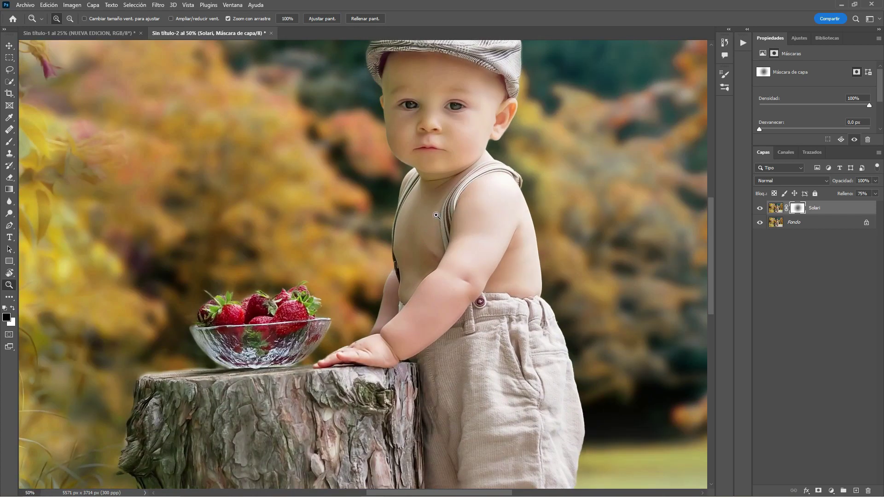
pyautogui.click(330, 19)
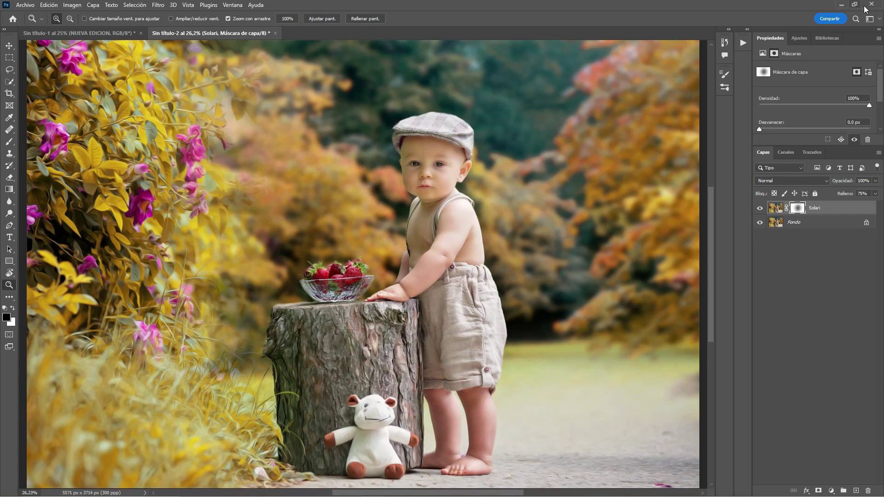
# Step: Rename the Solari layer PINTURA and duplicate it into Sin título-1
pyautogui.doubleClick(815, 208)
pyautogui.write('PINTURA')
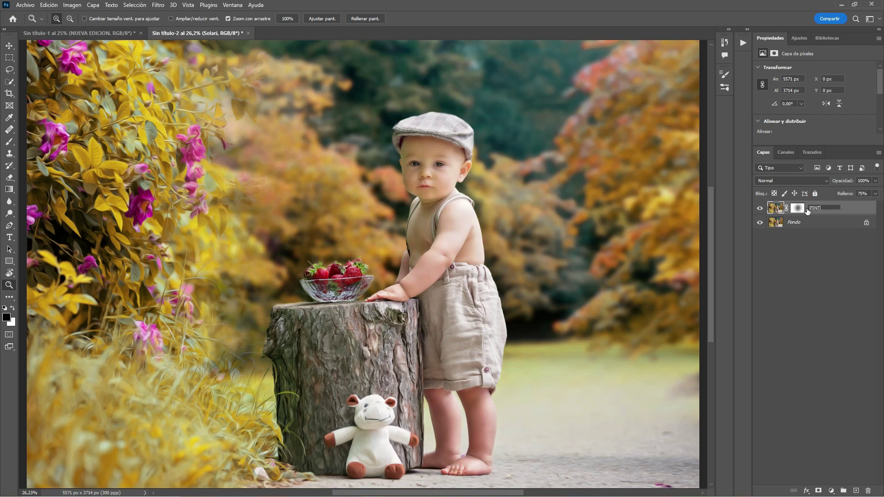
pyautogui.click(861, 210)
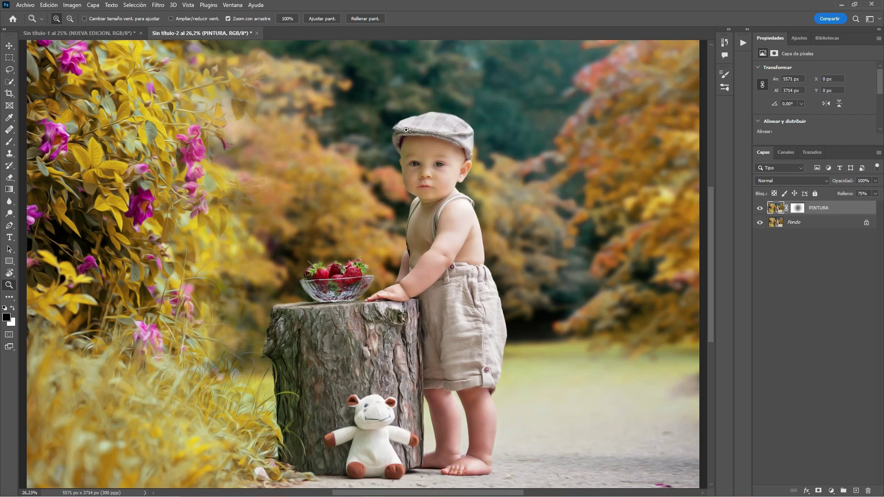
pyautogui.rightClick(853, 211)
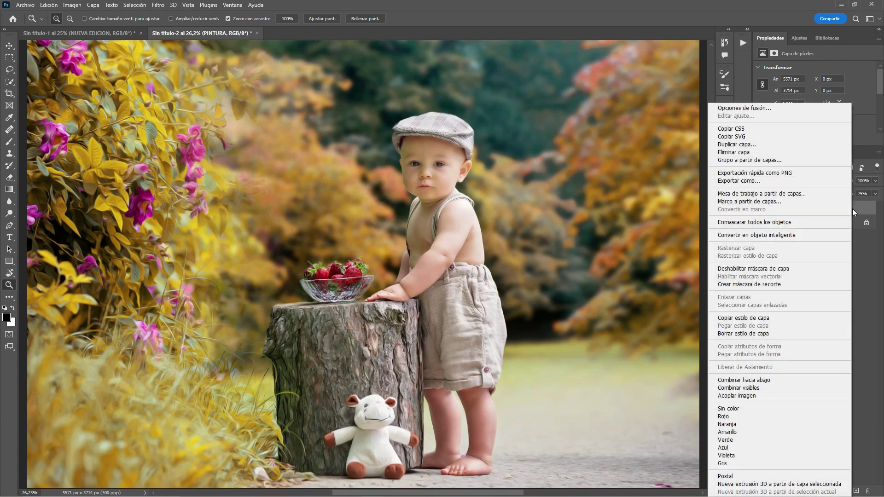
pyautogui.click(759, 145)
pyautogui.click(451, 175)
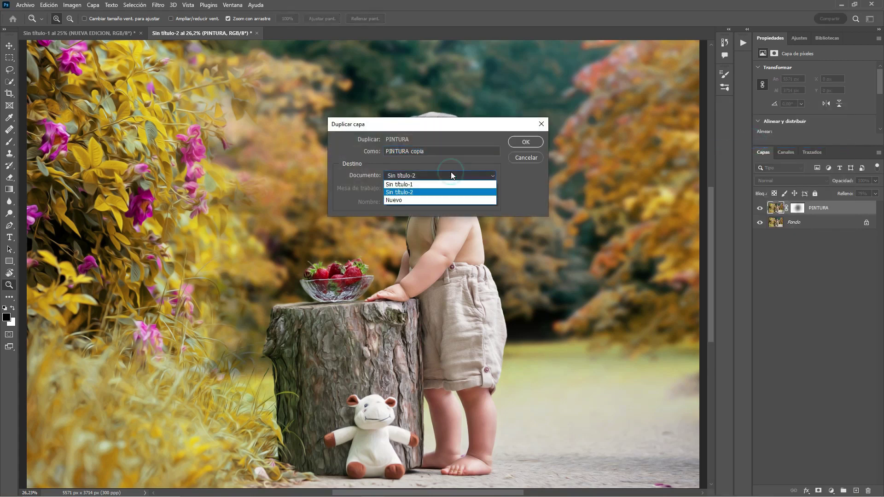
pyautogui.click(404, 184)
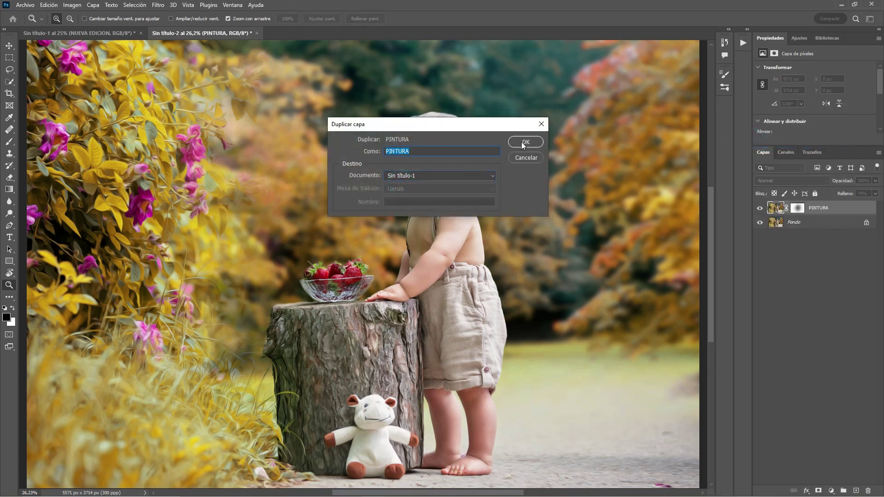
pyautogui.click(524, 143)
# Step: Move the PINTURA copy into the NUEVA EDICION group in Sin título-1, then return to Sin título-2
pyautogui.click(95, 33)
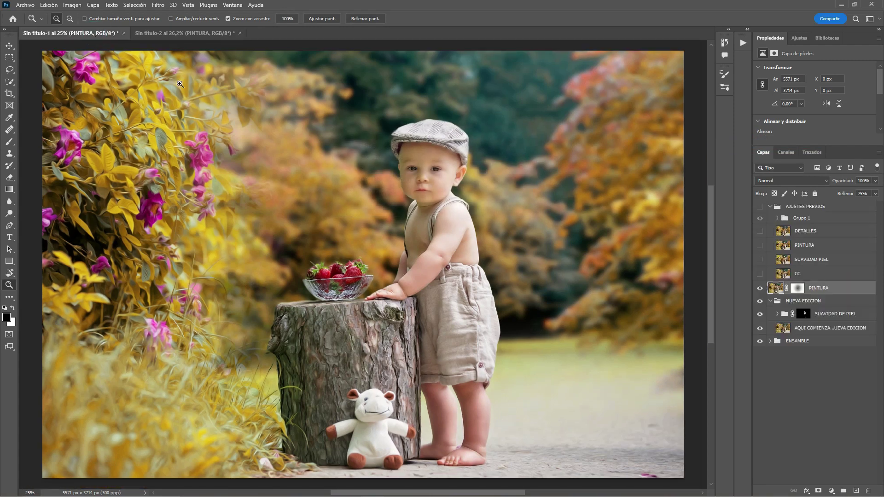
pyautogui.click(843, 290)
pyautogui.click(841, 288)
pyautogui.moveTo(840, 288); pyautogui.dragTo(839, 303)
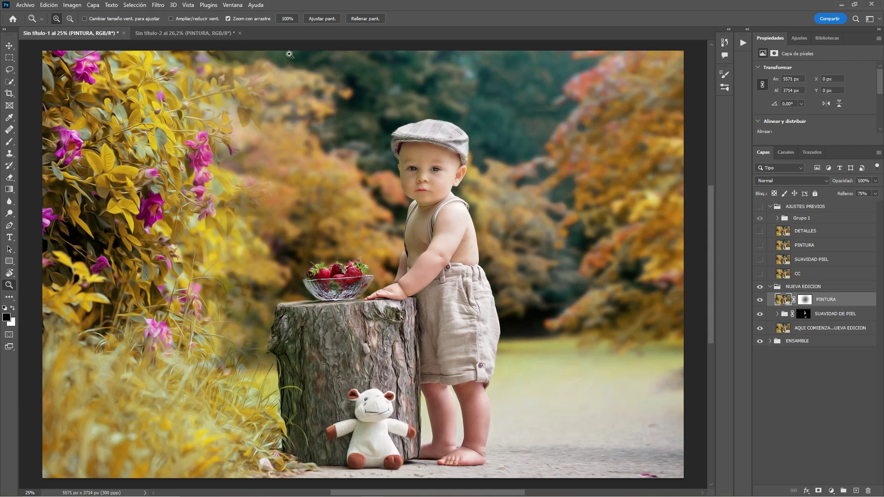
pyautogui.click(157, 36)
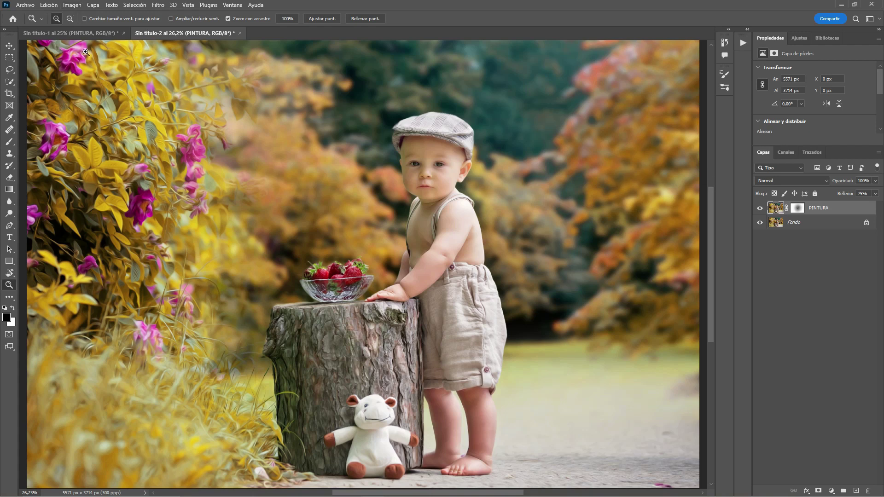
# Step: Flatten Sin título-2 to a single Fondo layer and open the Acciones panel
pyautogui.click(89, 7)
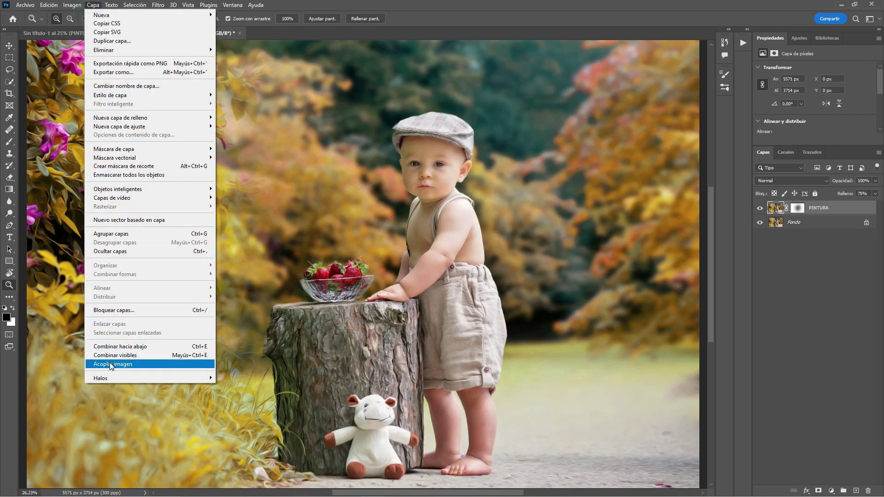
pyautogui.click(110, 363)
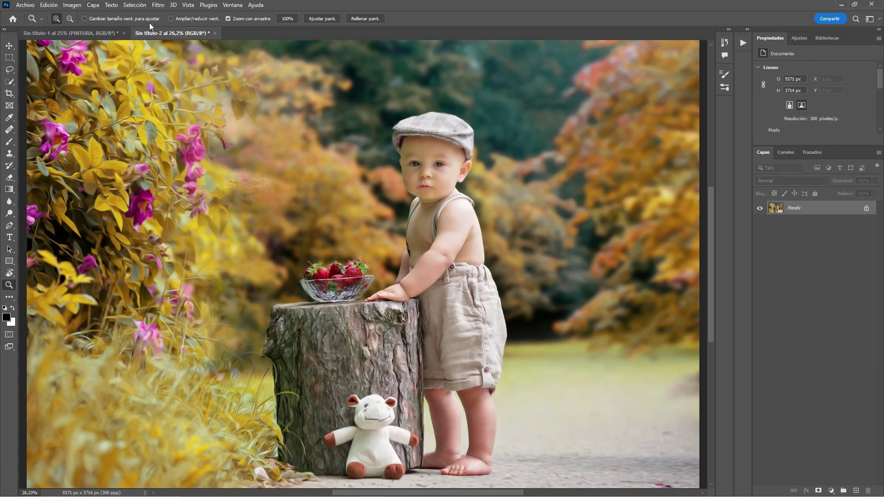
pyautogui.click(97, 36)
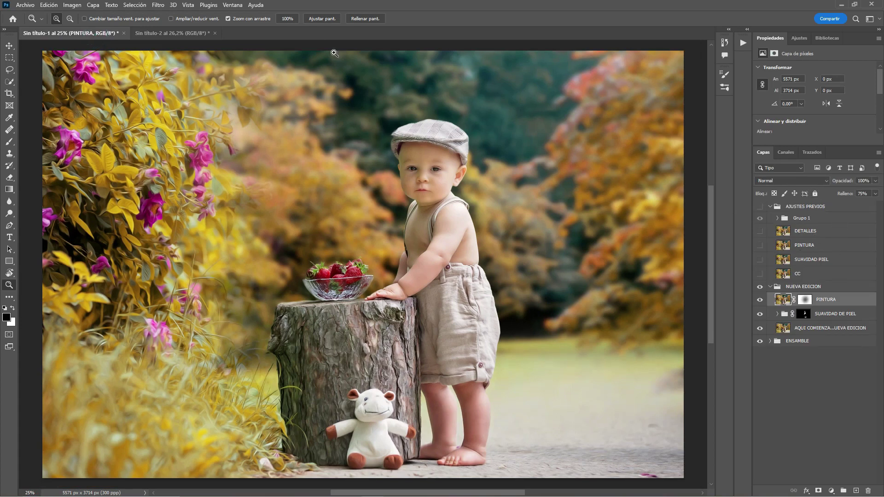
pyautogui.click(191, 34)
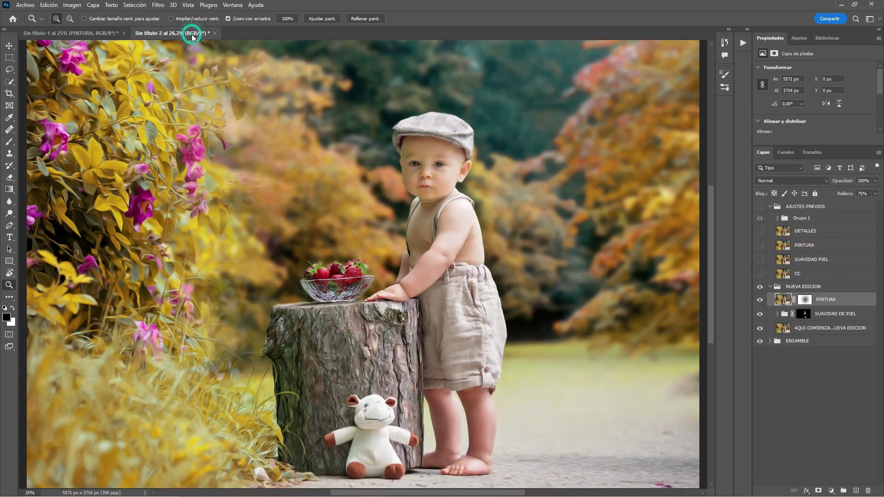
pyautogui.click(743, 43)
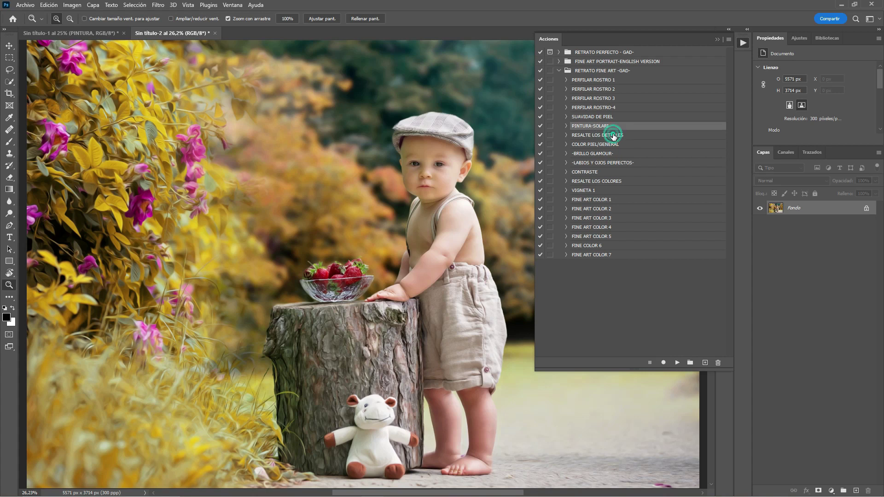
# Step: Play RESALTE LOS DETALLES to add a masked Detalles layer, then toggle it to compare
pyautogui.click(612, 135)
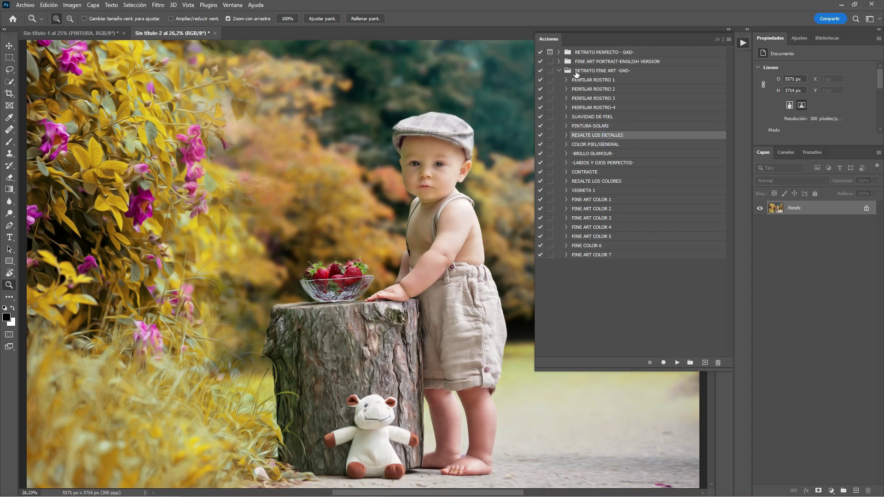
pyautogui.click(559, 71)
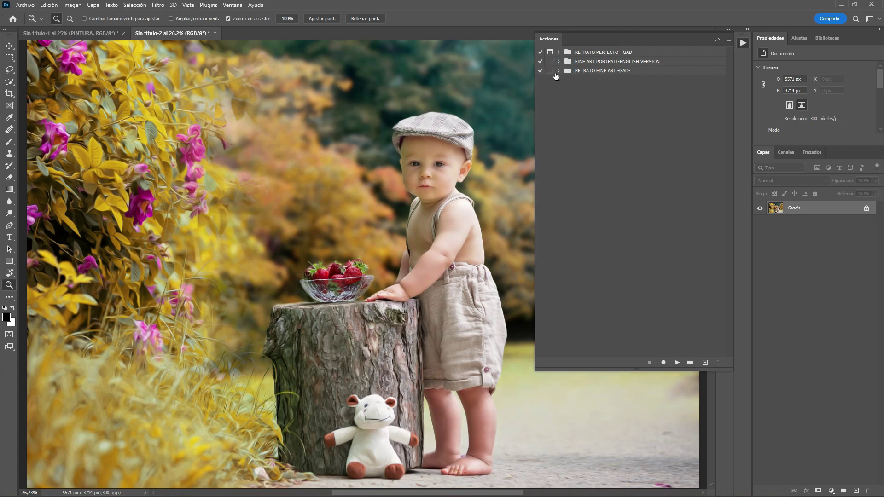
pyautogui.click(559, 72)
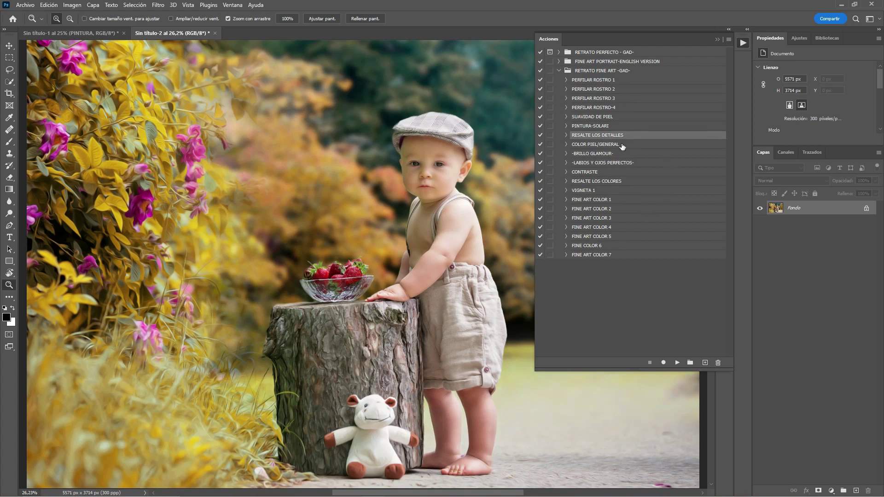
pyautogui.click(677, 363)
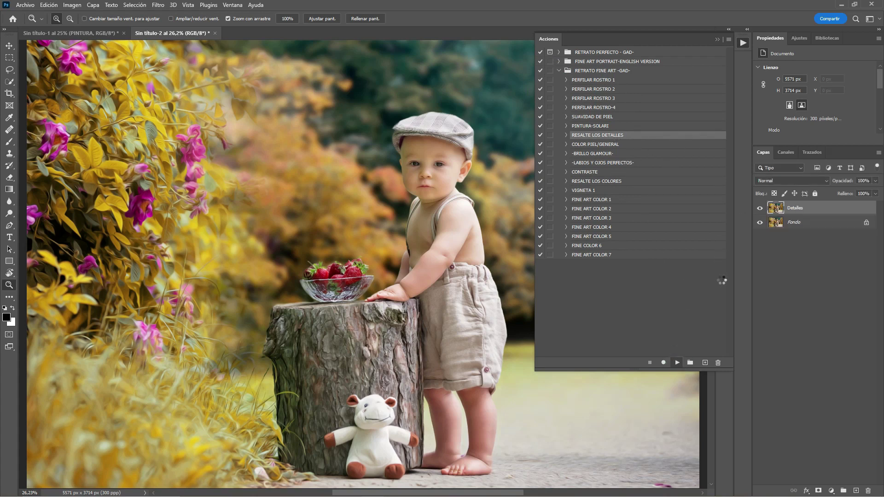
pyautogui.click(717, 40)
pyautogui.click(759, 208)
pyautogui.click(758, 209)
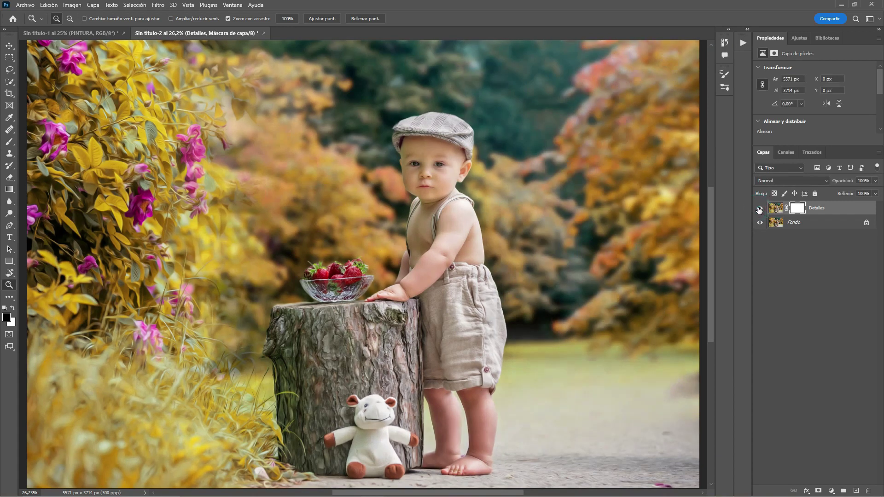
# Step: Toggle the Detalles layer's visibility to compare the image with and without it
pyautogui.click(759, 209)
pyautogui.click(759, 209)
pyautogui.click(759, 209)
# Step: Rename the Detalles layer to RESALTAR DETALLES
pyautogui.doubleClick(817, 209)
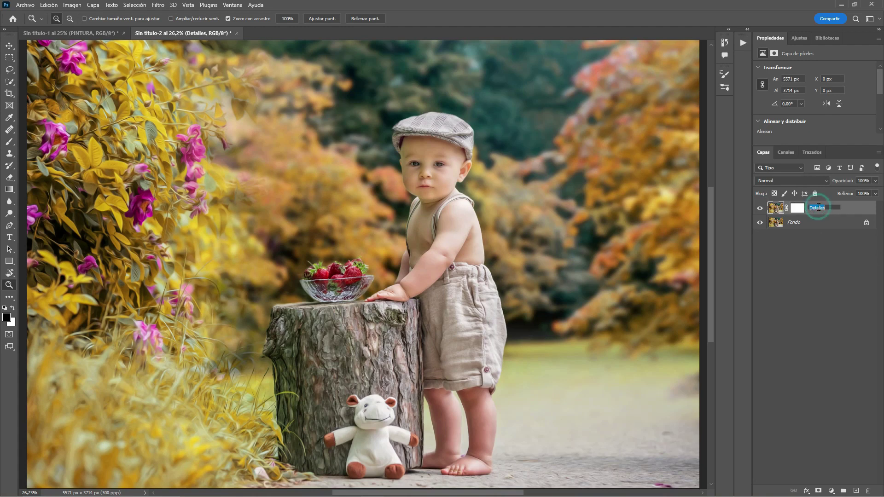
pyautogui.write('RESALTAR DETALLES')
pyautogui.click(863, 214)
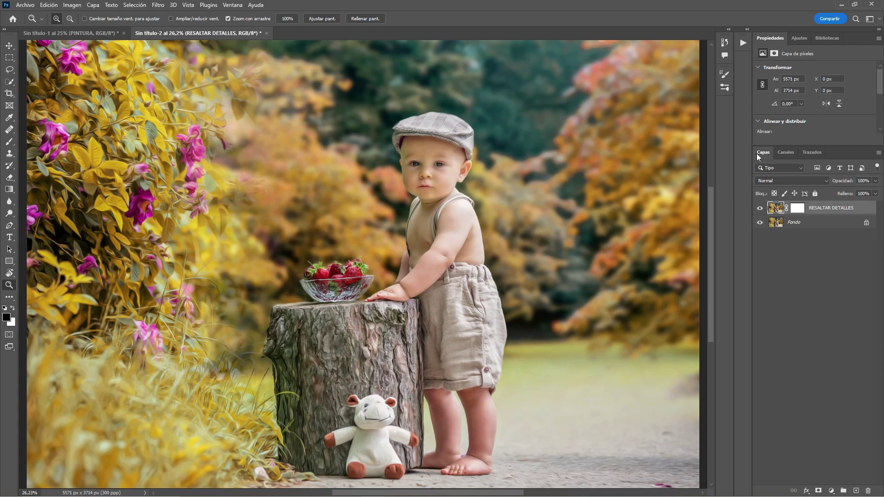
pyautogui.rightClick(860, 208)
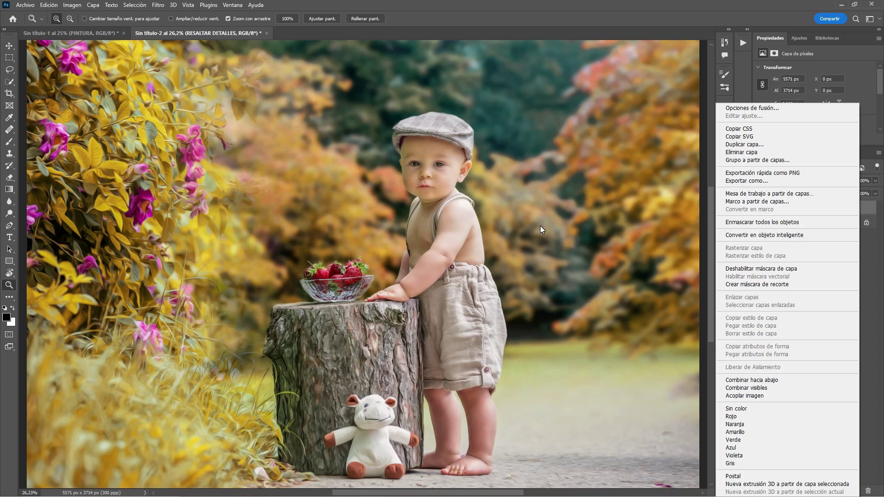
# Step: Duplicate the RESALTAR DETALLES layer into the Sin título-2 document
pyautogui.click(749, 145)
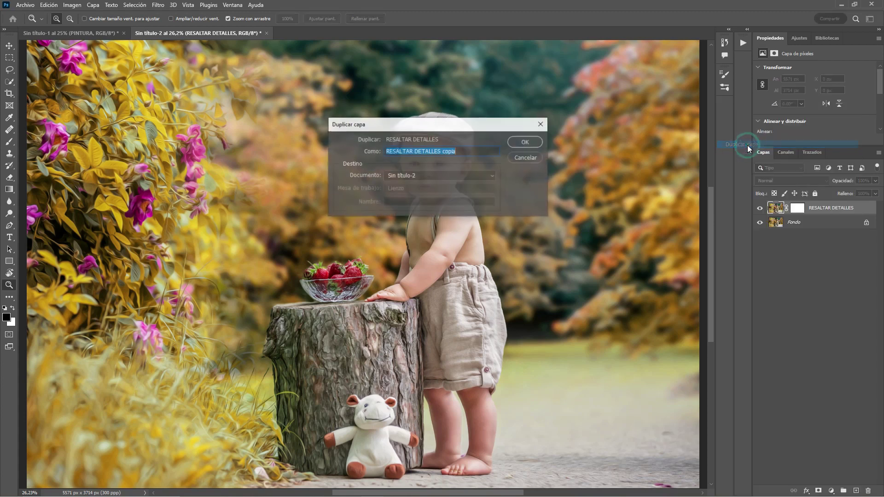
pyautogui.click(447, 175)
pyautogui.click(398, 184)
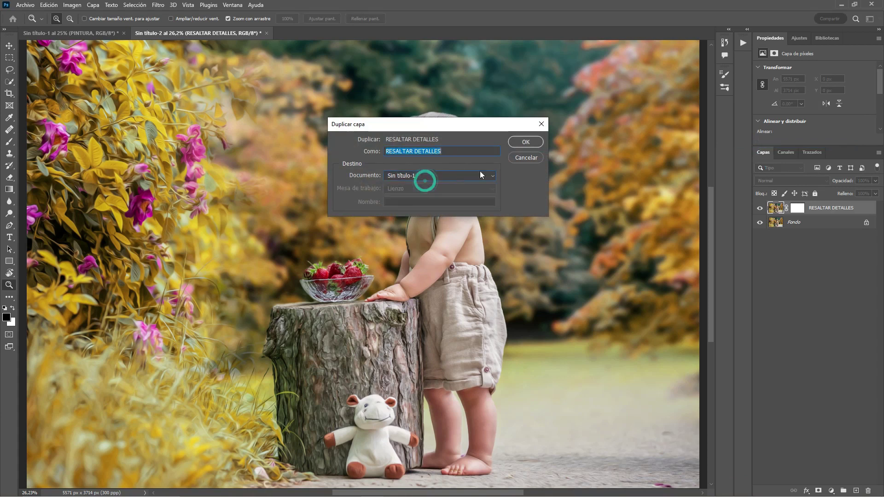
pyautogui.click(525, 142)
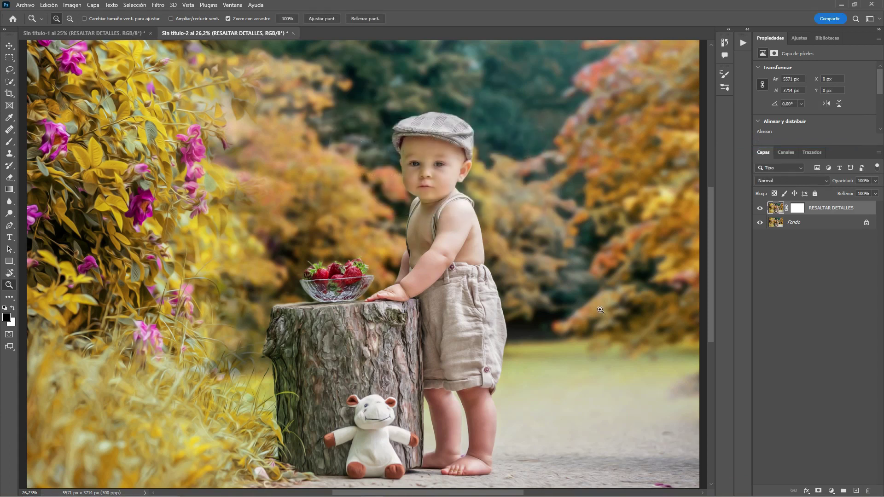
# Step: Hide the NUEVA EDICION group in Sin título-1, then flatten Sin título-2 into one Fondo layer
pyautogui.click(95, 35)
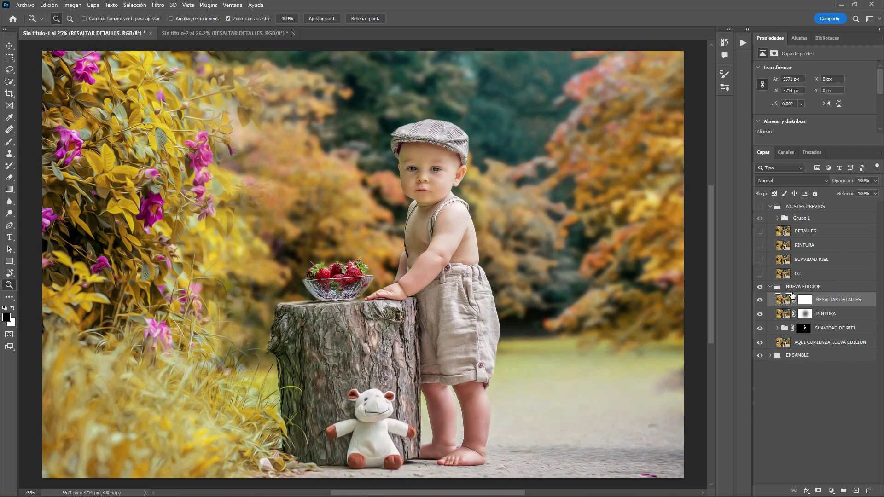
pyautogui.click(761, 287)
pyautogui.click(225, 33)
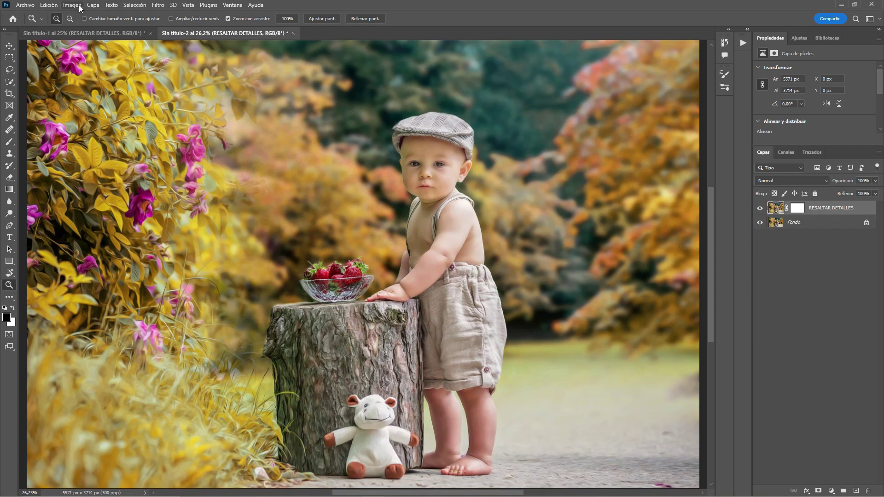
pyautogui.click(93, 5)
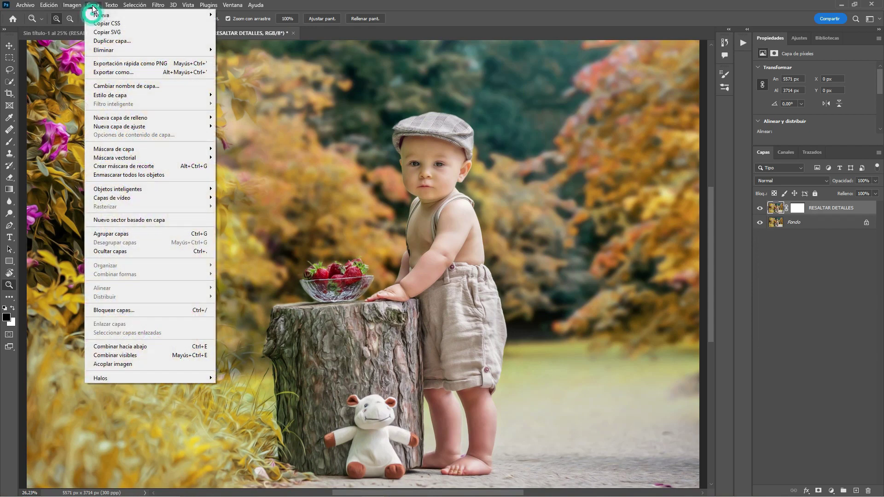
pyautogui.click(112, 364)
pyautogui.click(105, 34)
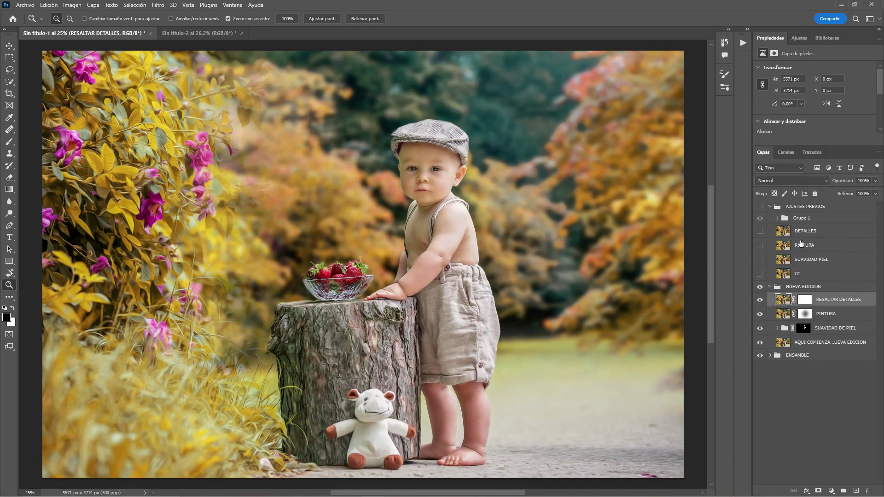
# Step: Expand Grupo 1 and give the BL-COLOR layer a red (Rojo) colour label
pyautogui.click(777, 219)
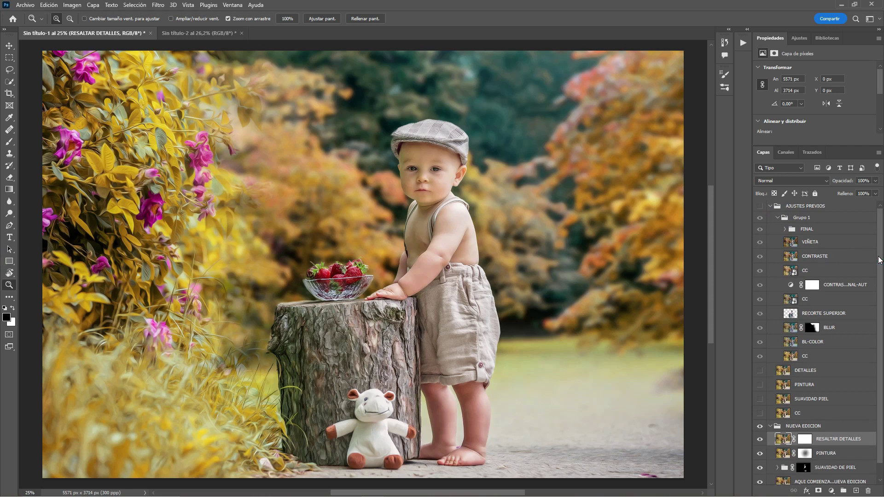
pyautogui.scroll(-1, 870, 258)
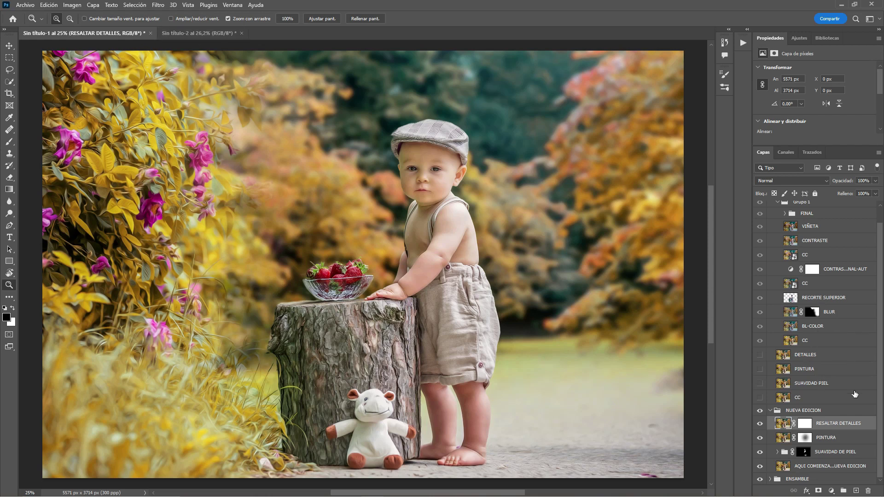
pyautogui.click(834, 330)
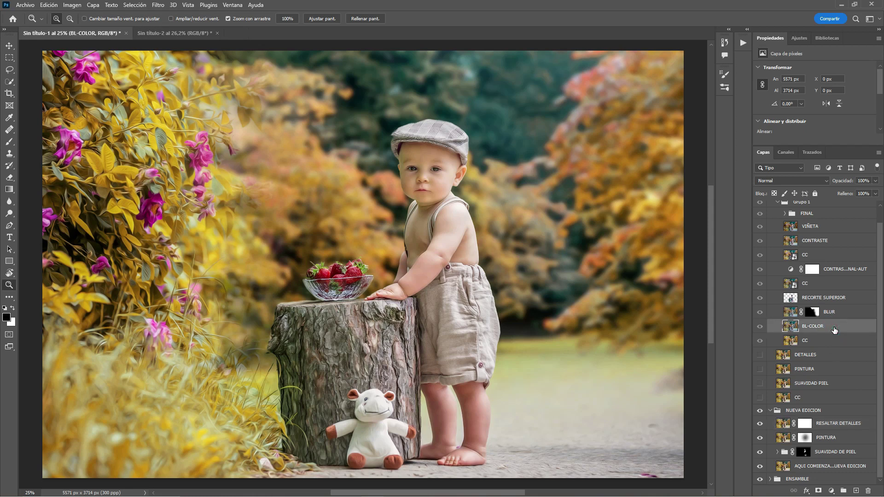
pyautogui.rightClick(834, 329)
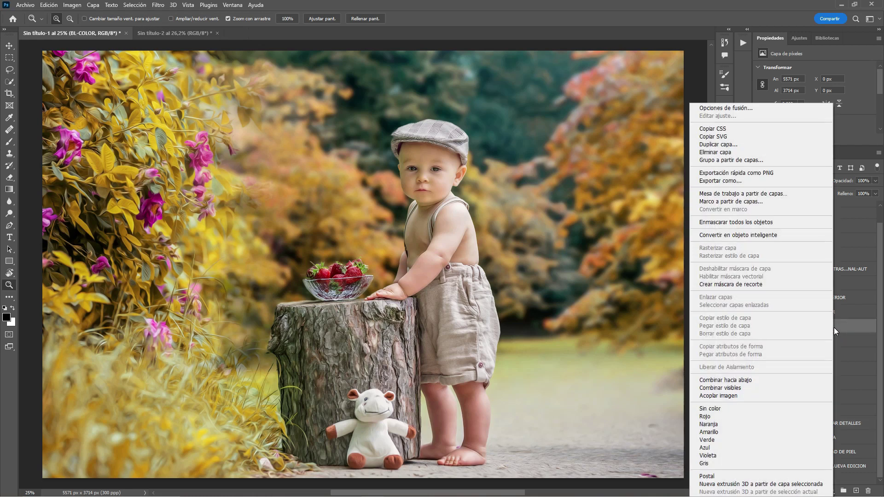
pyautogui.click(707, 417)
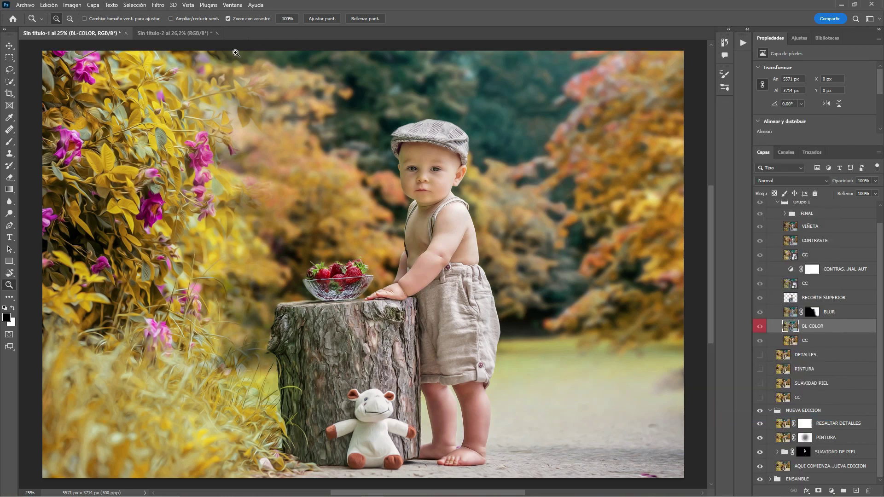
pyautogui.click(192, 36)
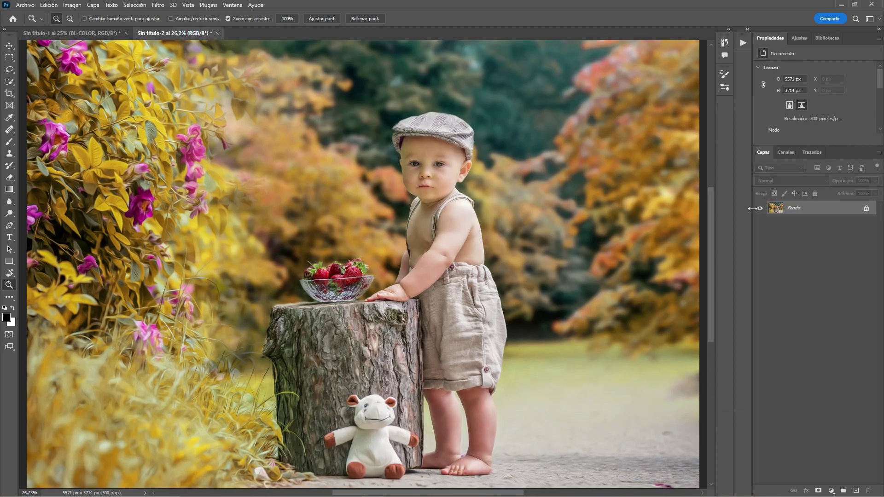
# Step: Duplicate Fondo as Capa 1 with Ctrl+J and select the FINE ART COLOR 1 action
pyautogui.click(815, 211)
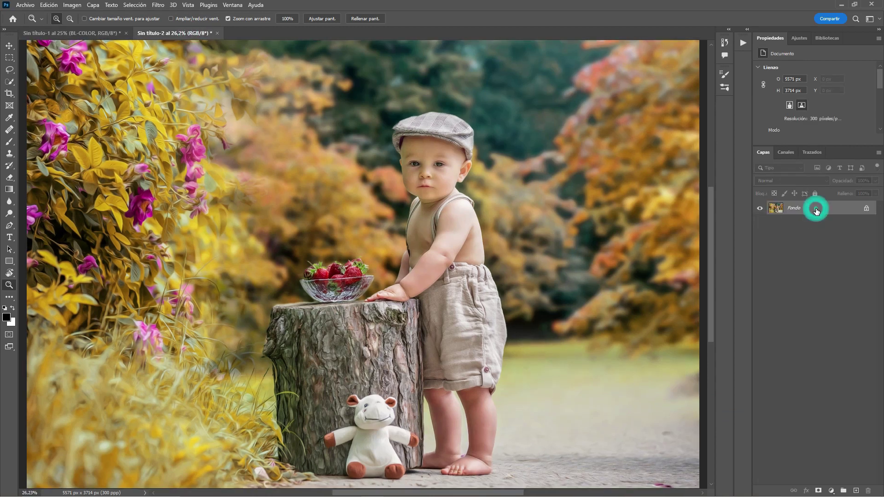
pyautogui.moveTo(816, 210); pyautogui.dragTo(816, 208)
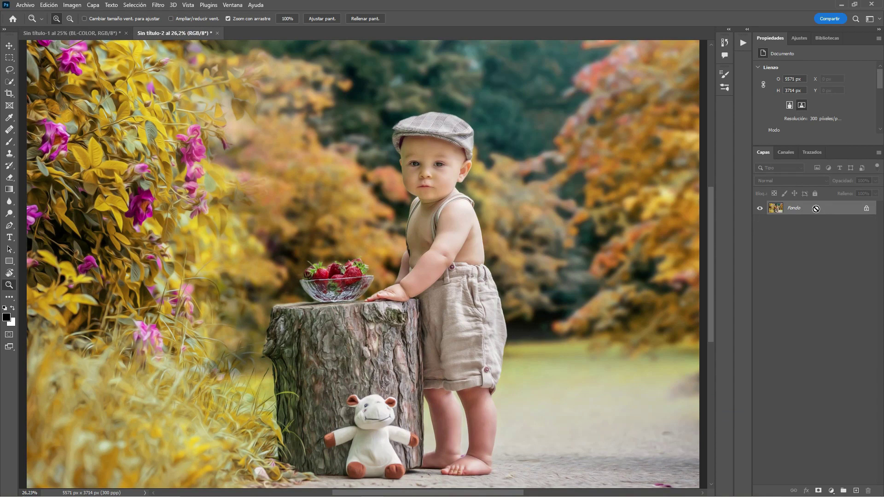
pyautogui.hotkey('ctrl', 'j')
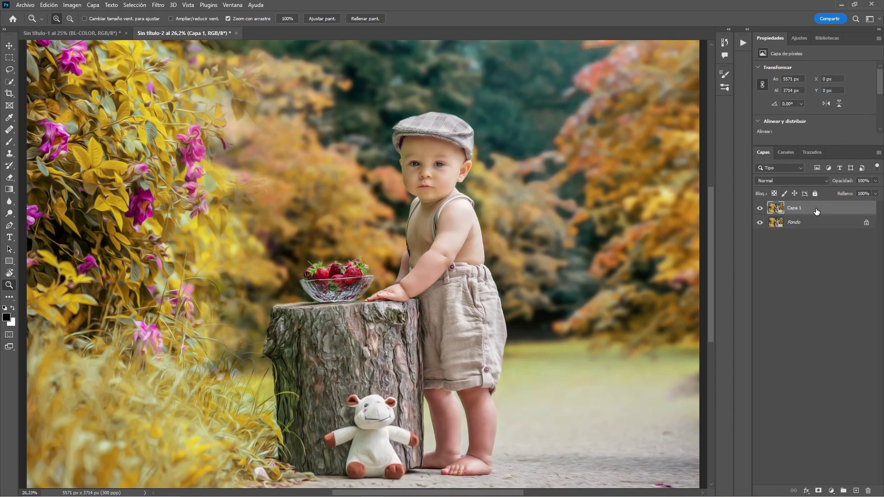
pyautogui.click(741, 43)
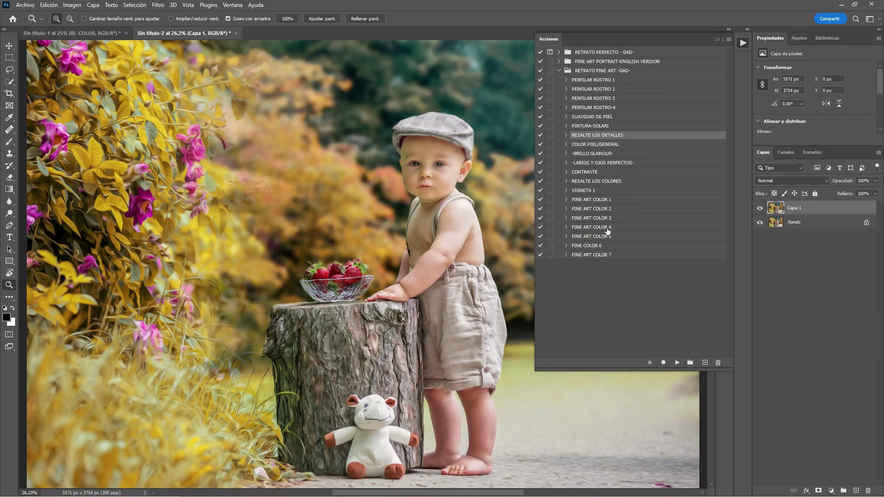
pyautogui.click(614, 198)
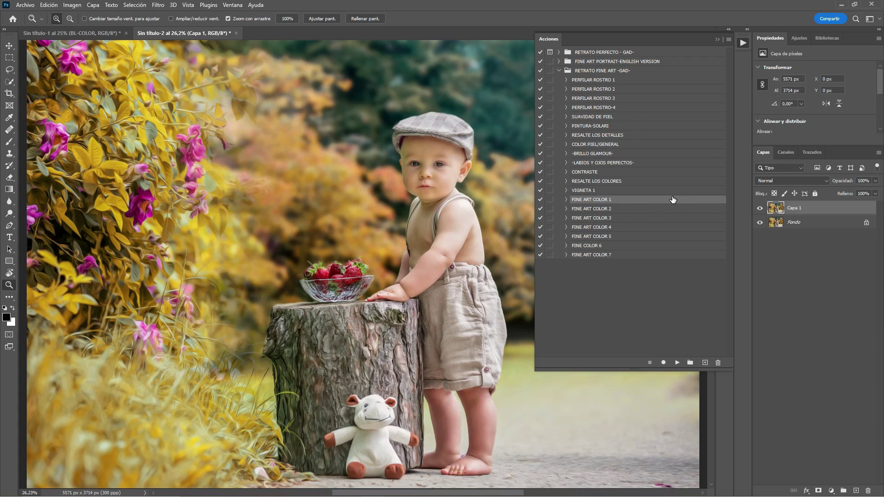
# Step: Delete the Capa 1 layer, confirming with Sí
pyautogui.rightClick(820, 208)
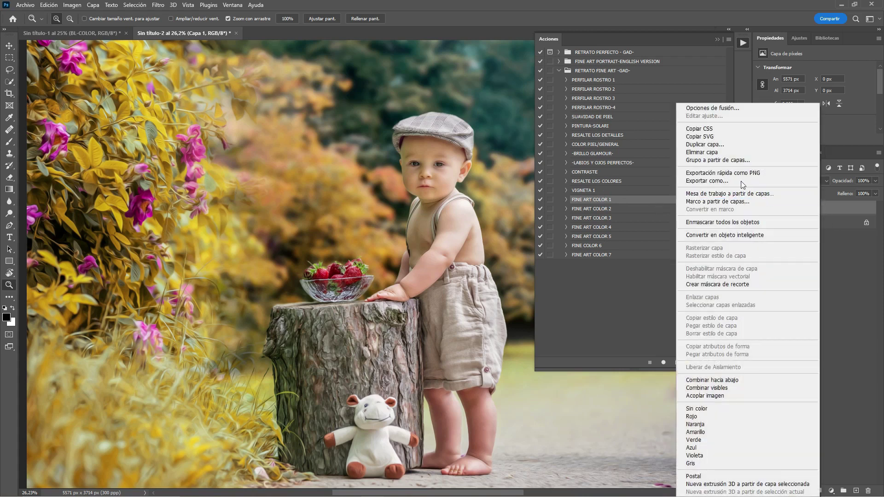
pyautogui.click(711, 153)
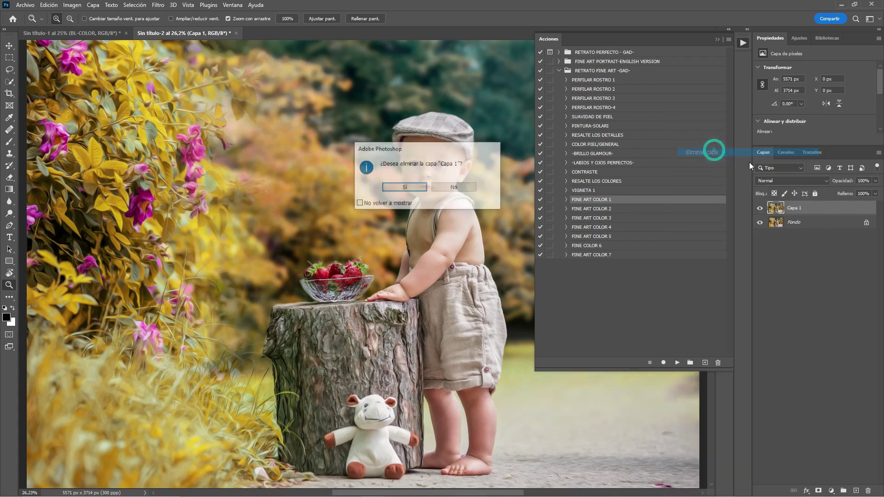
pyautogui.click(424, 189)
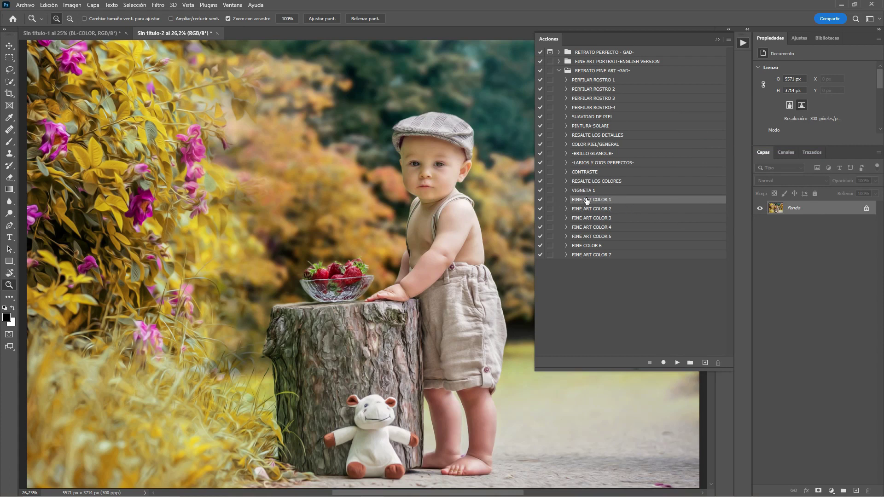
# Step: Play FINE ART COLOR 1 to add FAC1, compare it with the original, and leave it hidden
pyautogui.click(676, 363)
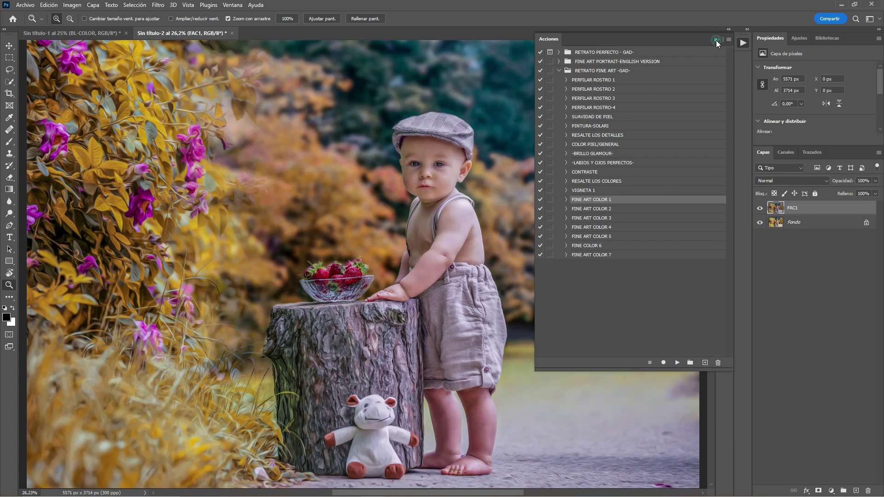
pyautogui.click(716, 40)
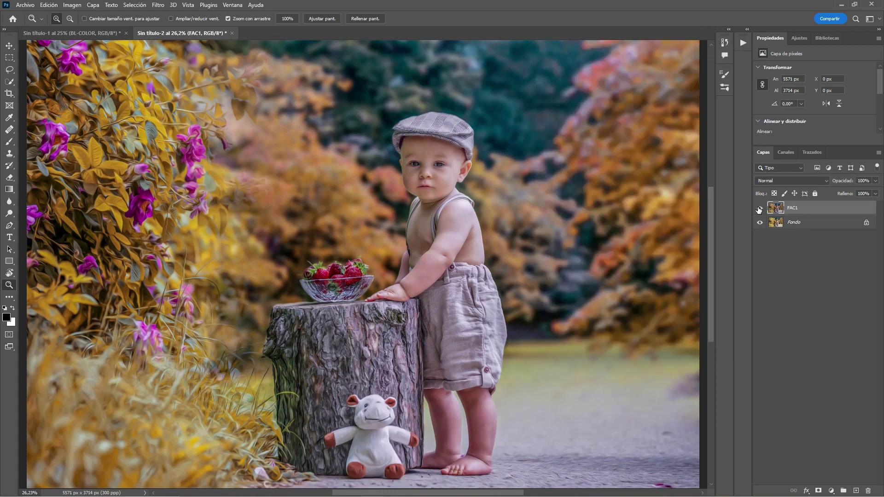
pyautogui.click(759, 208)
pyautogui.click(758, 210)
pyautogui.click(759, 209)
pyautogui.click(759, 209)
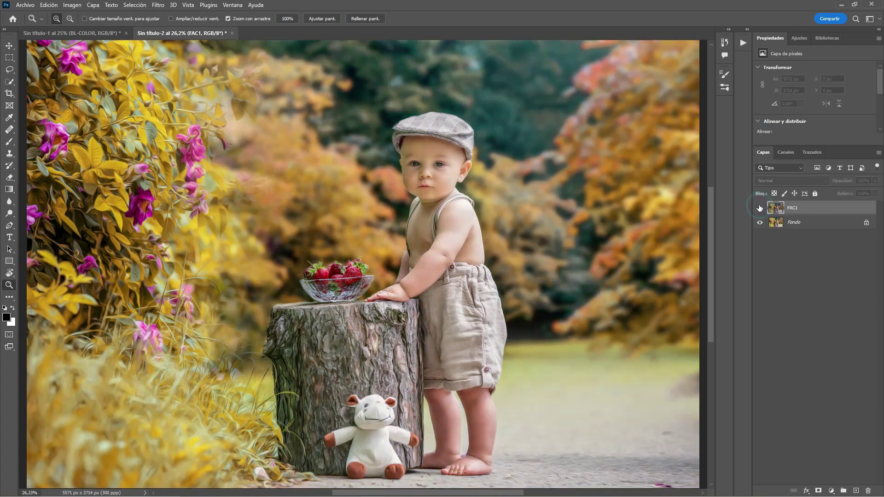
pyautogui.click(759, 208)
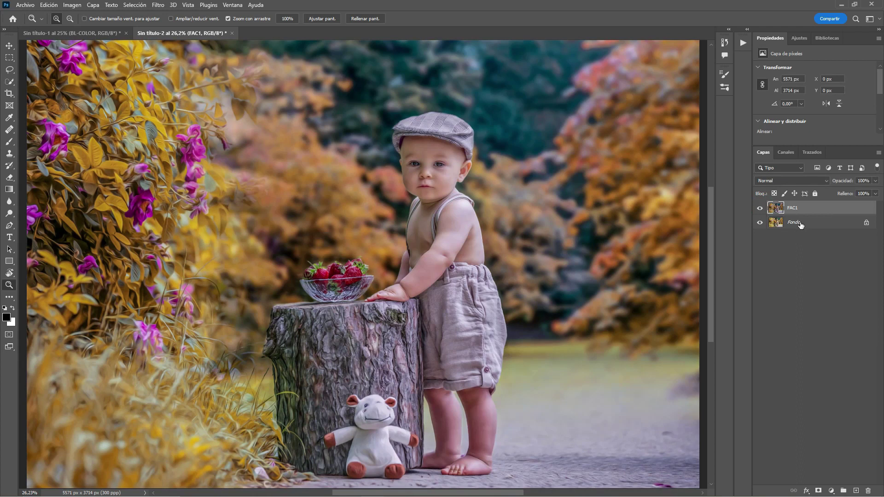
pyautogui.click(799, 227)
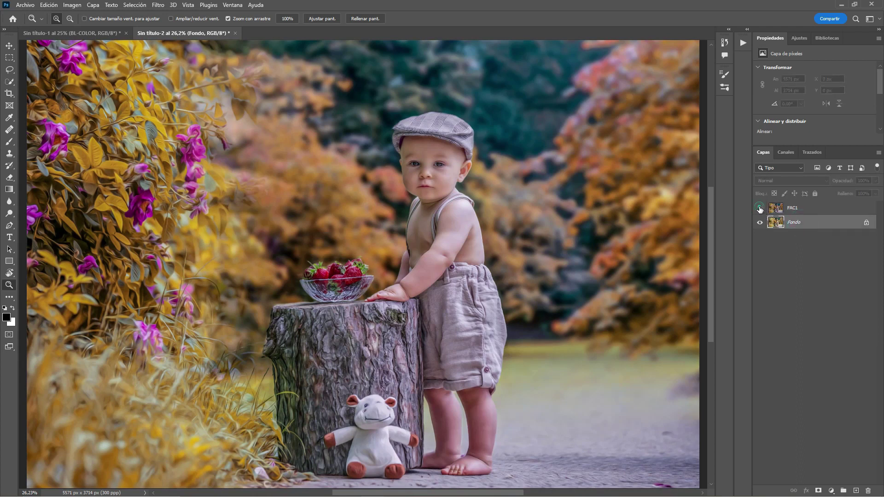
pyautogui.click(760, 208)
# Step: With Fondo selected, pick the FINE ART COLOR 2 action
pyautogui.click(740, 46)
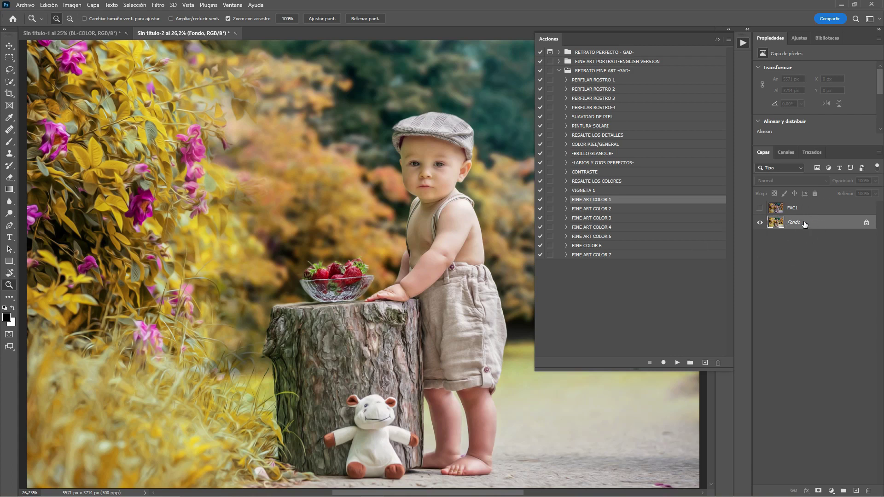
pyautogui.click(799, 207)
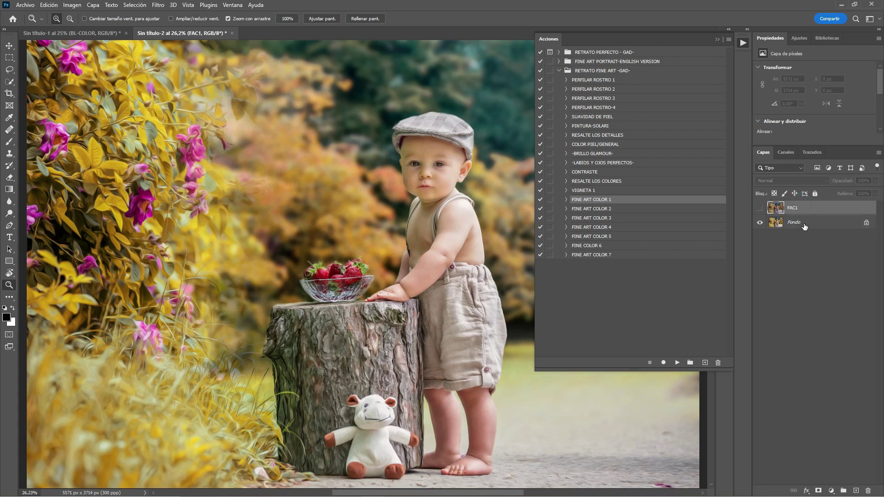
pyautogui.click(801, 222)
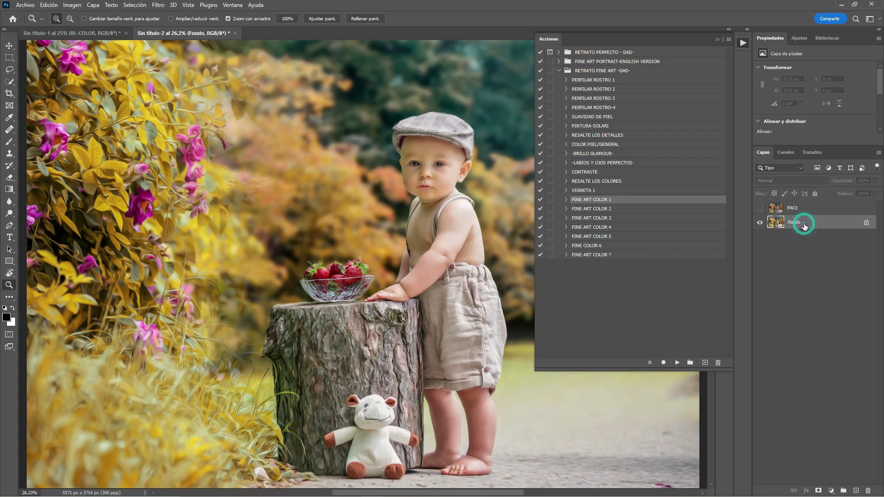
pyautogui.click(596, 210)
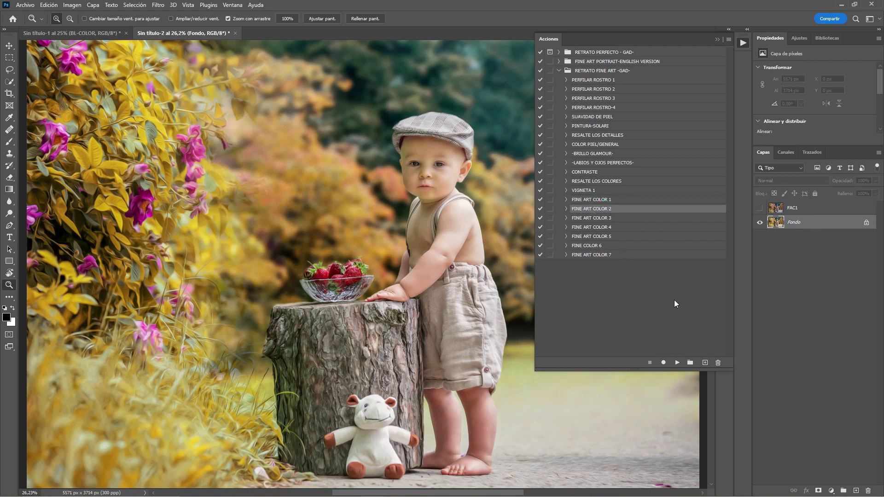
# Step: Play FINE ART COLOR 2 to add FAC2, compare FAC1 and FAC2, then reselect Fondo
pyautogui.click(677, 363)
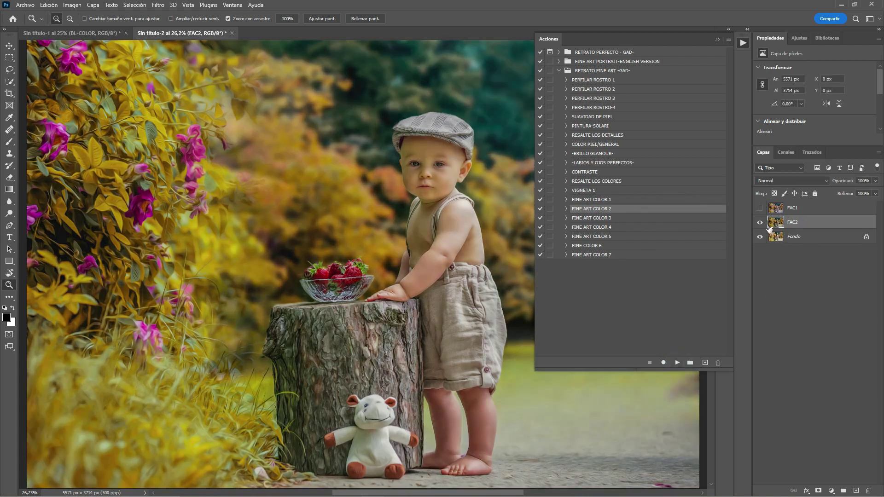
pyautogui.click(760, 208)
pyautogui.click(760, 208)
pyautogui.click(760, 223)
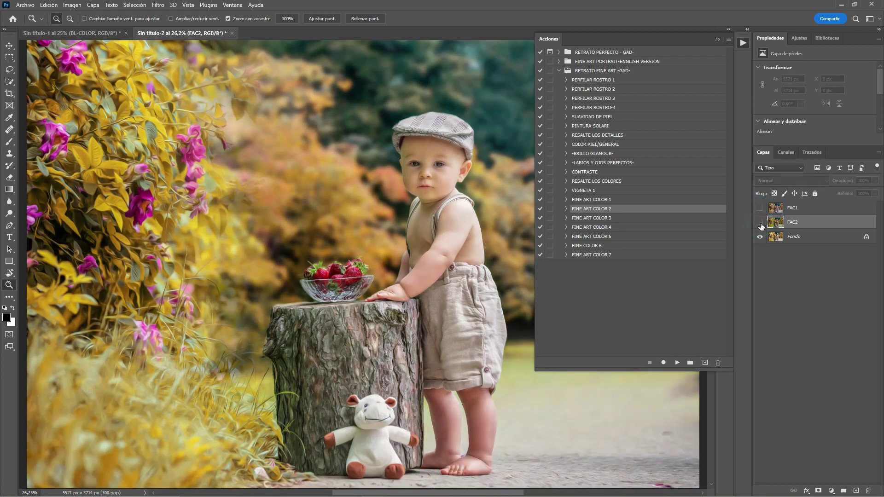
pyautogui.click(760, 223)
pyautogui.click(813, 223)
pyautogui.click(814, 239)
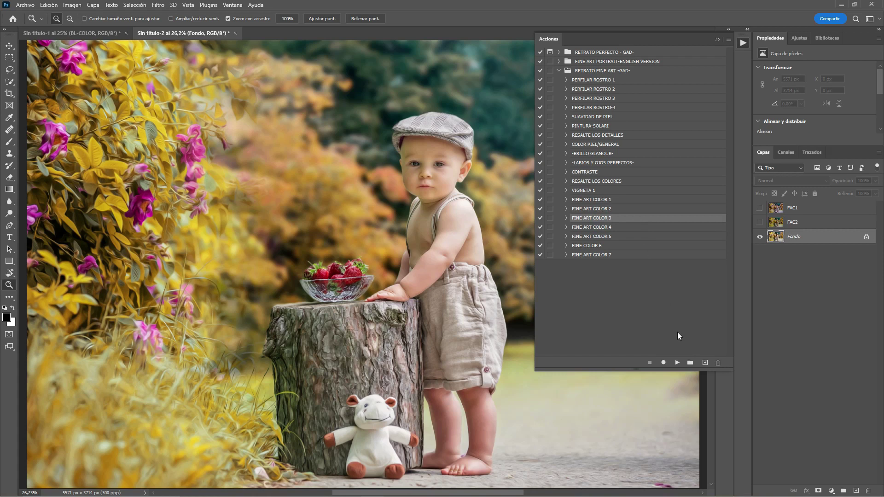
# Step: Play FINE ART COLOR 3 to add FAC3 and toggle it against the original photo
pyautogui.click(676, 363)
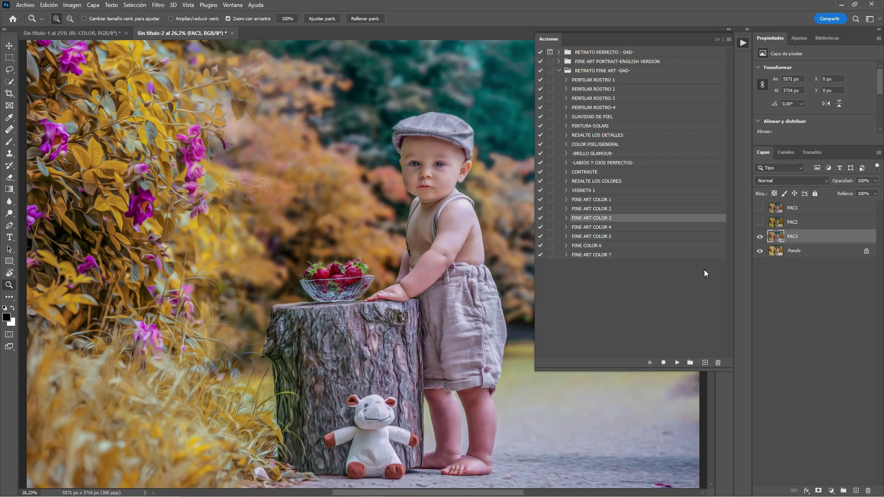
pyautogui.click(760, 237)
pyautogui.click(760, 238)
pyautogui.click(760, 237)
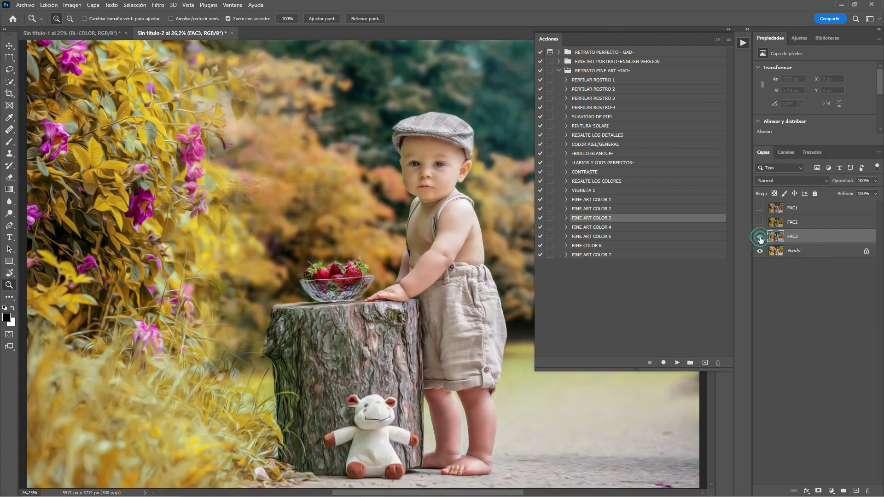
pyautogui.click(759, 238)
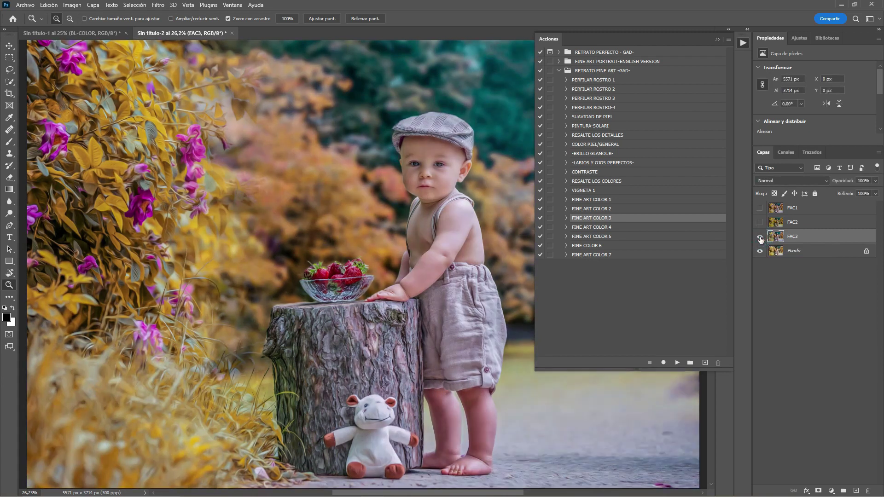
# Step: With the actions list collapsed, compare FAC3 again, then hide it and select Fondo
pyautogui.click(715, 40)
pyautogui.click(760, 238)
pyautogui.click(760, 238)
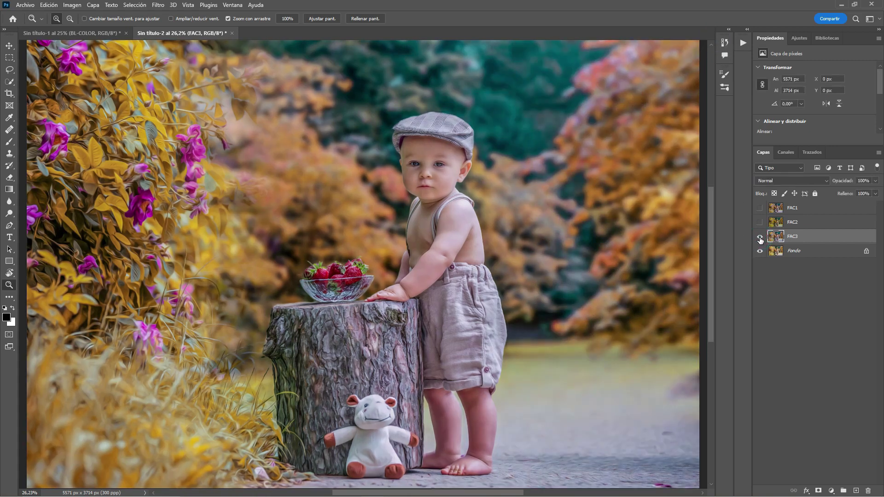
pyautogui.click(760, 238)
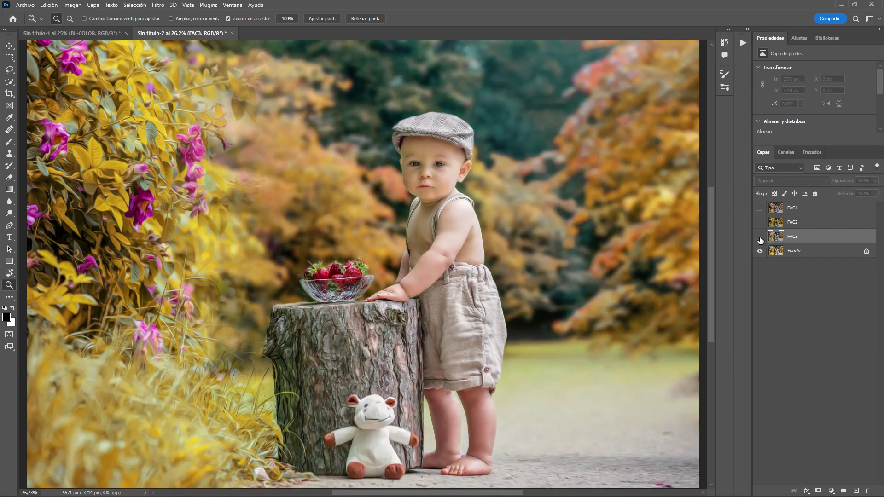
pyautogui.click(759, 238)
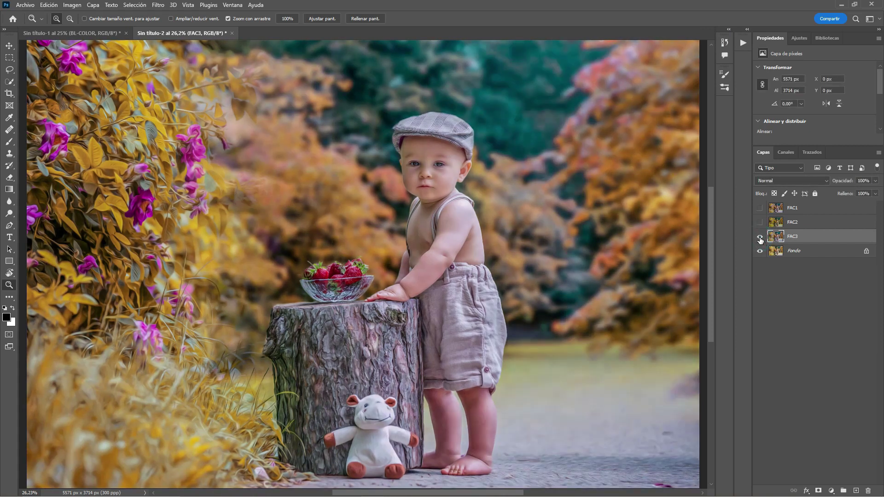
pyautogui.click(759, 238)
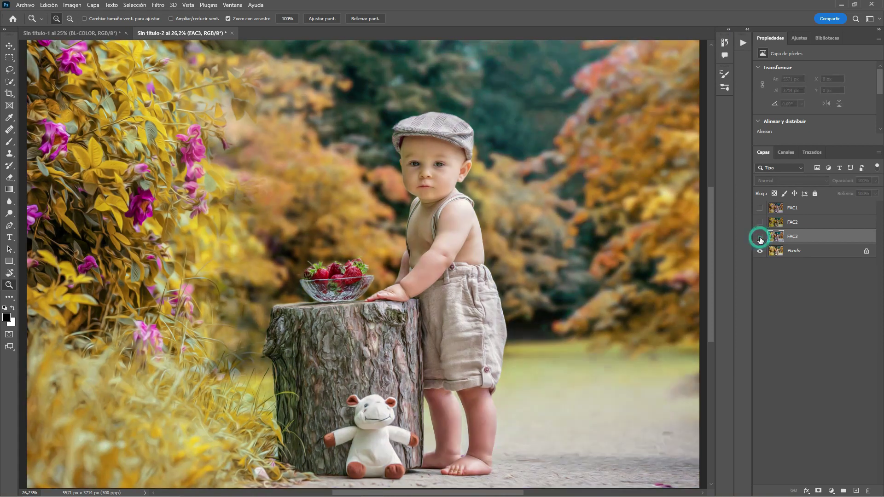
pyautogui.click(793, 253)
pyautogui.click(742, 42)
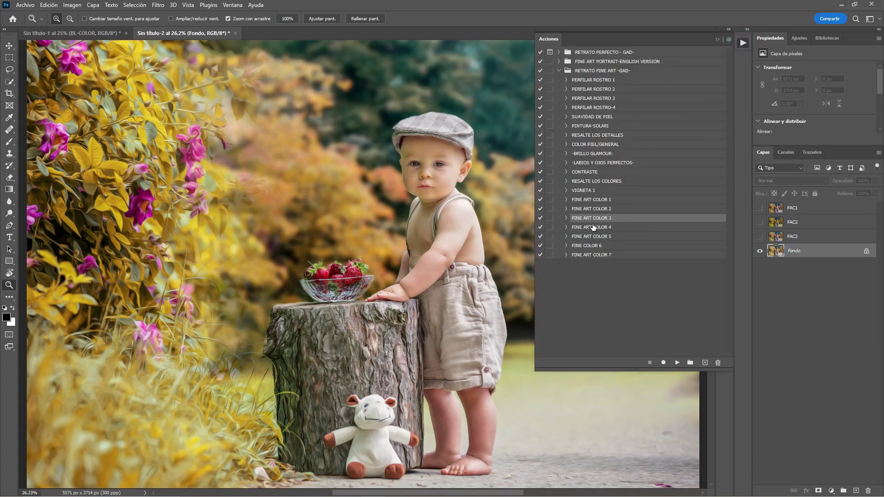
# Step: Play FINE ART COLOR 4 to add FAC4, compare it with FAC3, hide both, select Fondo
pyautogui.click(593, 227)
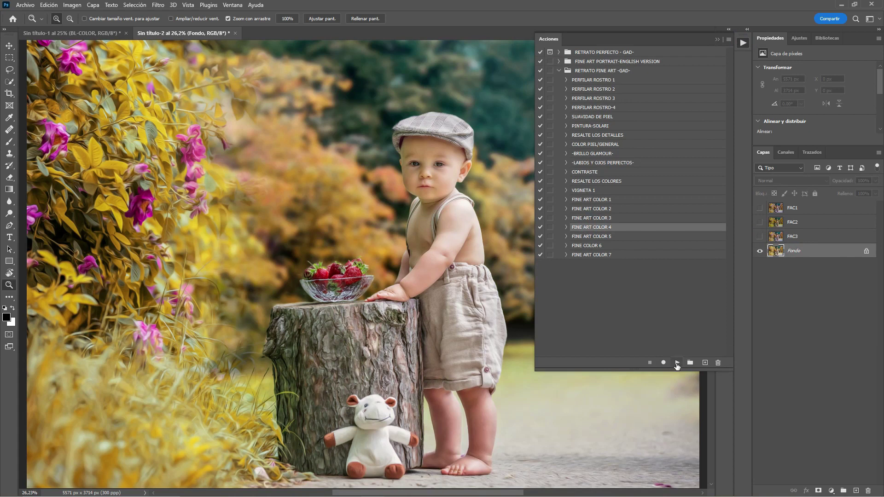
pyautogui.click(676, 363)
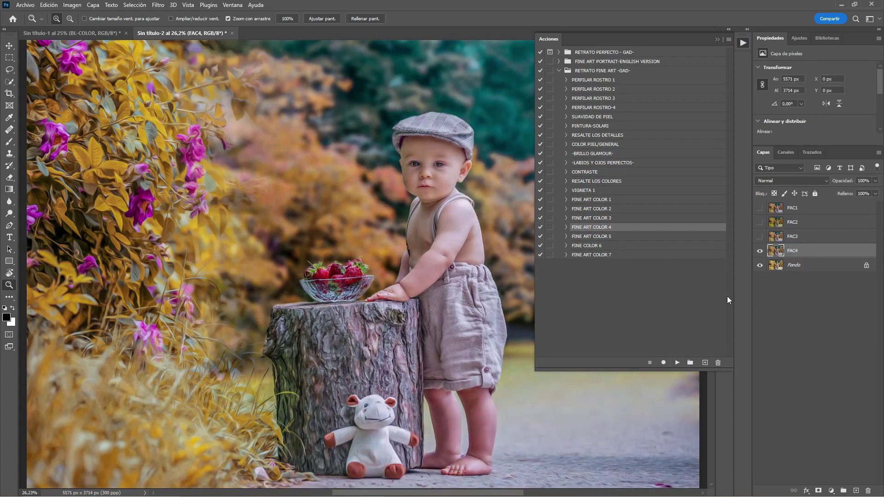
pyautogui.click(759, 236)
pyautogui.click(759, 236)
pyautogui.click(759, 251)
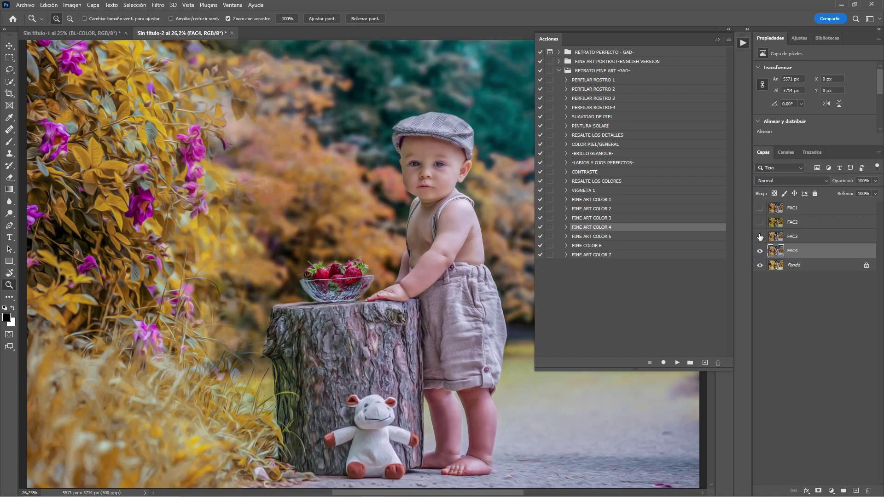
pyautogui.click(760, 236)
pyautogui.click(760, 237)
pyautogui.click(759, 251)
pyautogui.click(792, 265)
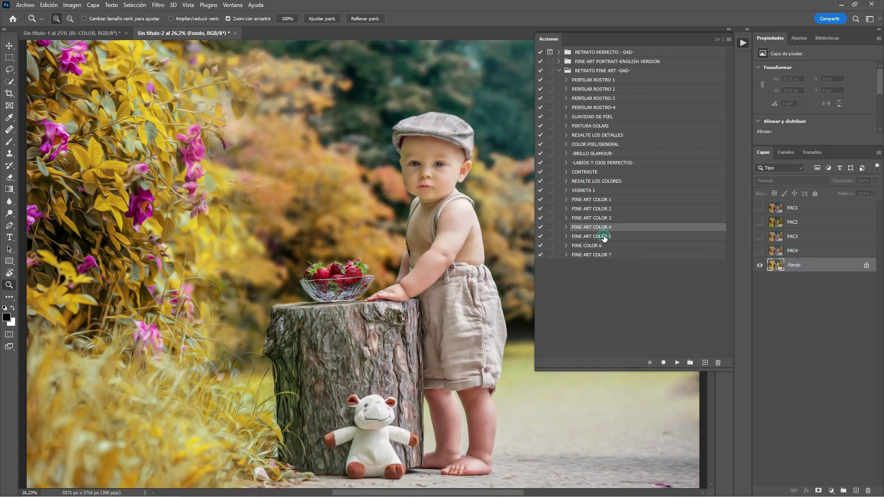
# Step: Play FINE ART COLOR 5 to add a FAC5 layer above Fondo
pyautogui.click(604, 236)
pyautogui.click(677, 363)
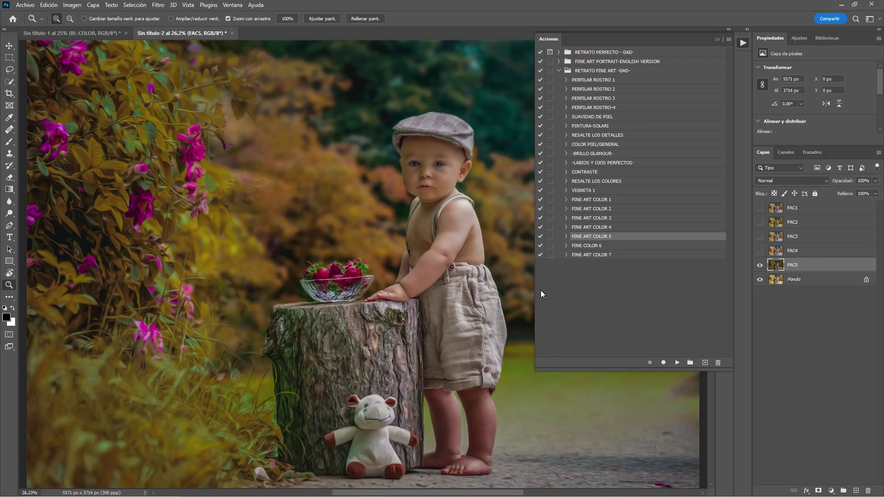
pyautogui.click(716, 39)
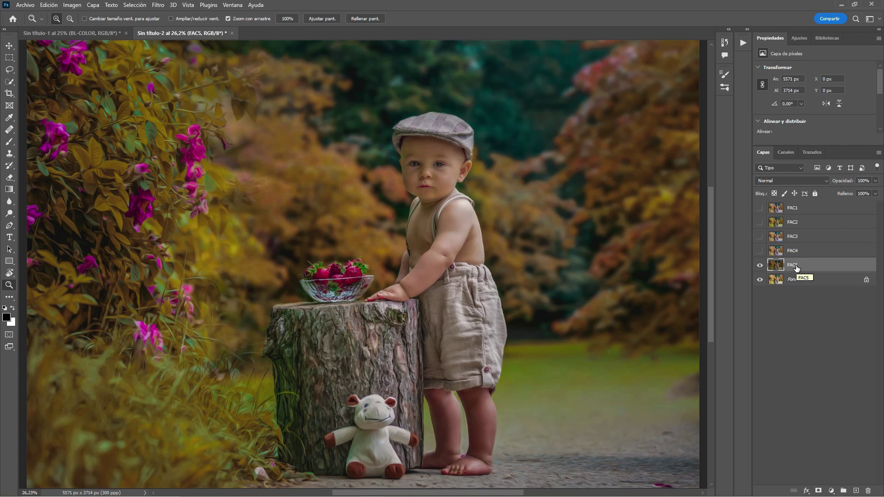
# Step: Turn FAC4 back on over FAC5, toggle it to compare, and select FAC4
pyautogui.click(822, 267)
pyautogui.click(760, 252)
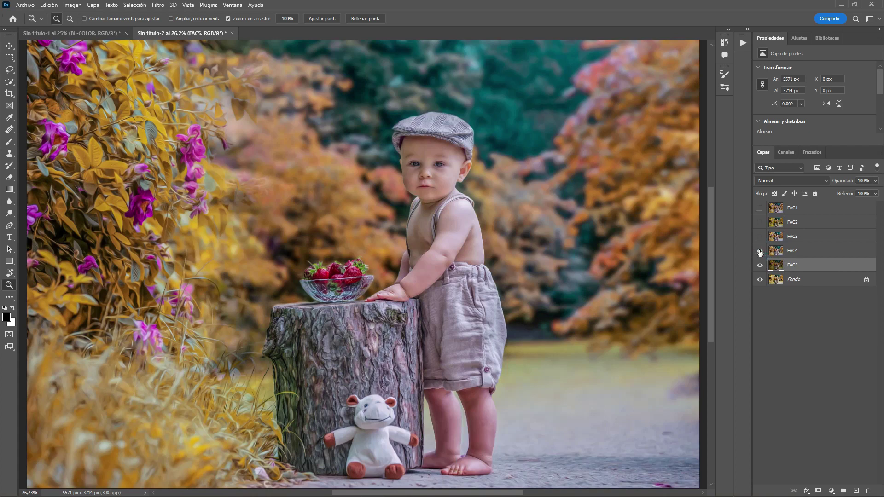
pyautogui.click(759, 251)
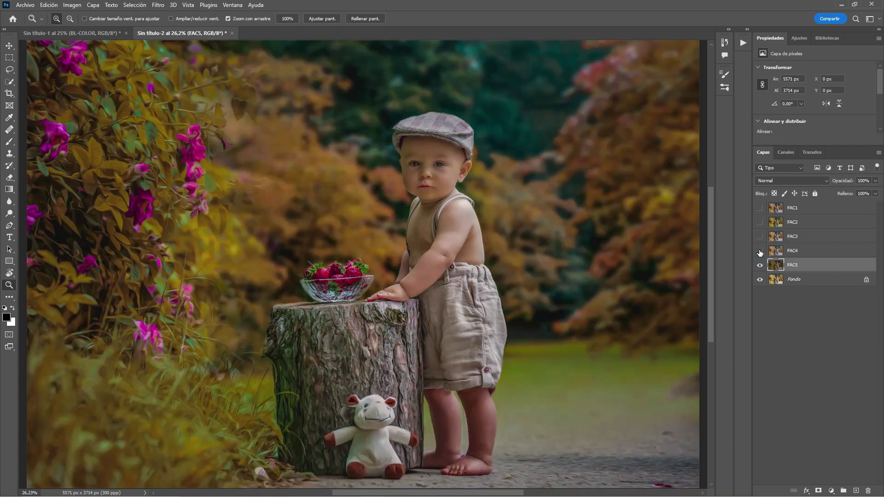
pyautogui.click(760, 251)
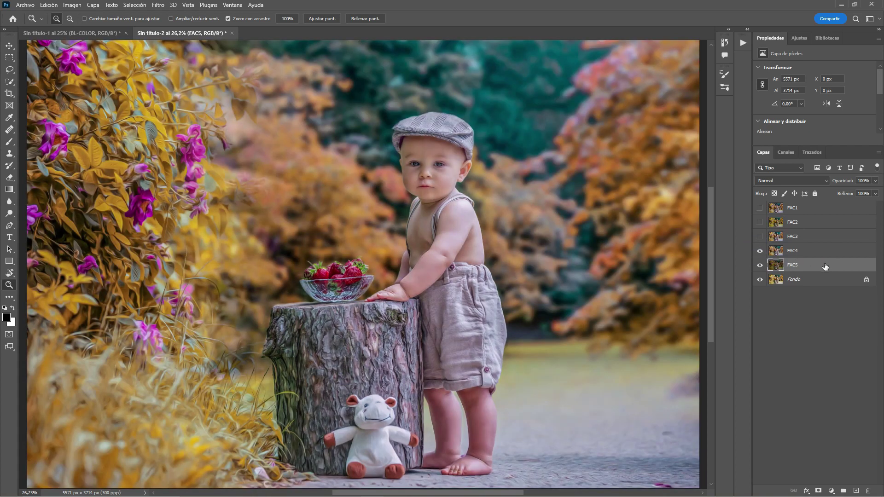
pyautogui.click(805, 250)
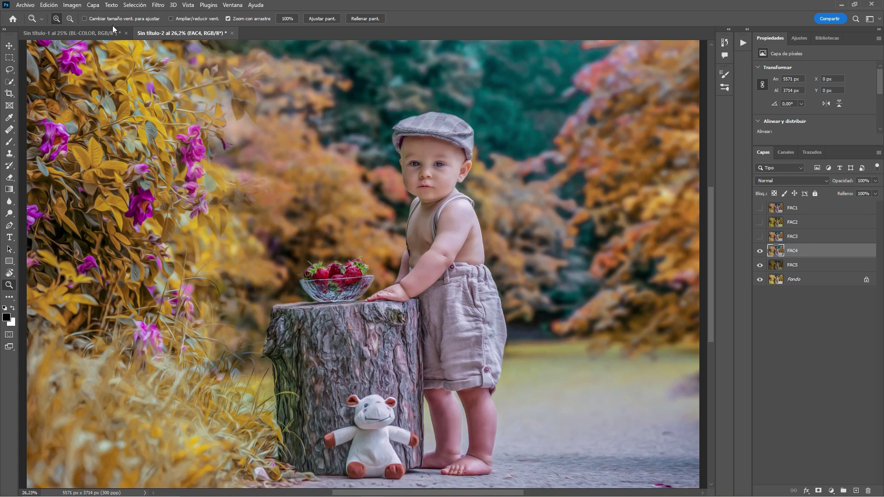
# Step: Delete layers FAC1, FAC2 and FAC3 with Eliminar capas
pyautogui.click(817, 209)
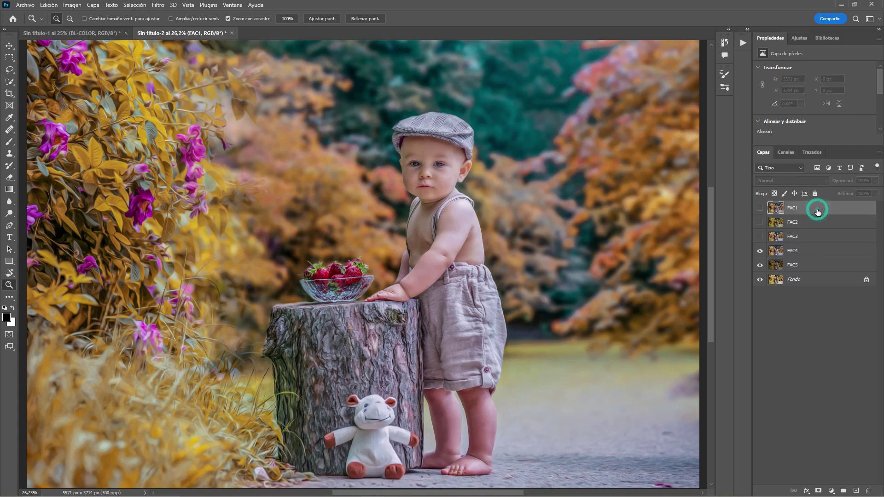
pyautogui.keyDown('shift'); pyautogui.click(816, 237); pyautogui.keyUp('shift')
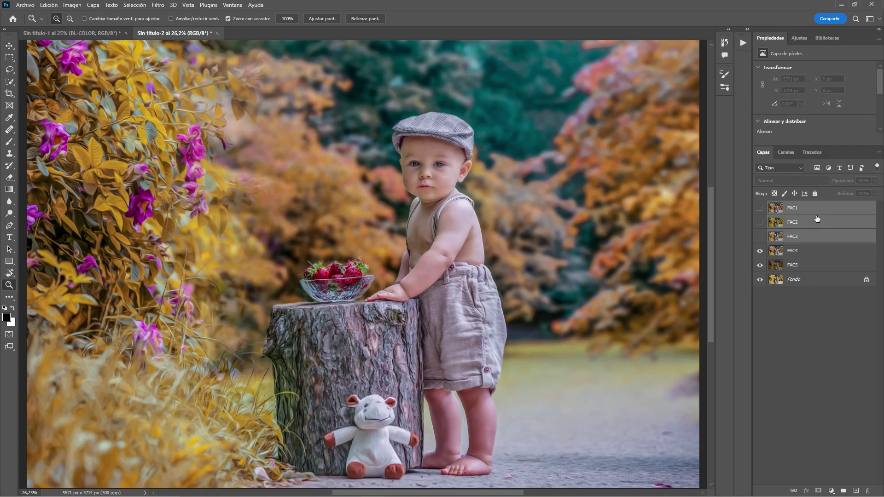
pyautogui.rightClick(816, 209)
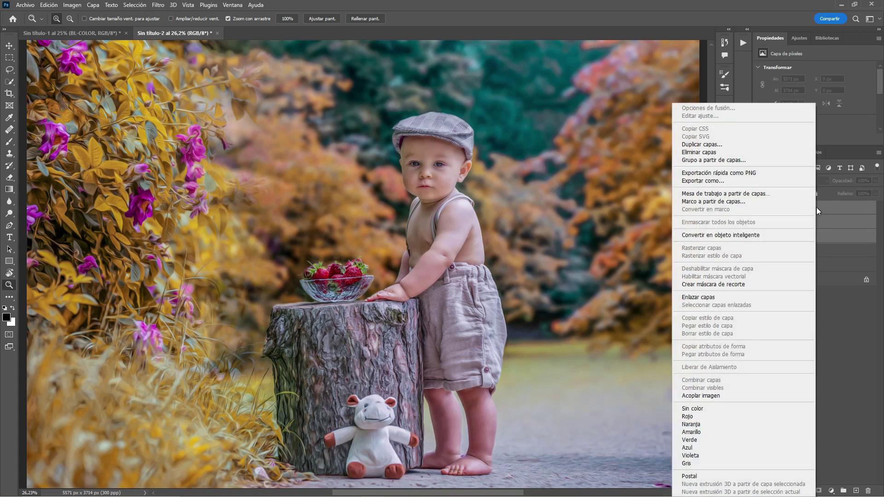
pyautogui.click(714, 153)
pyautogui.click(417, 188)
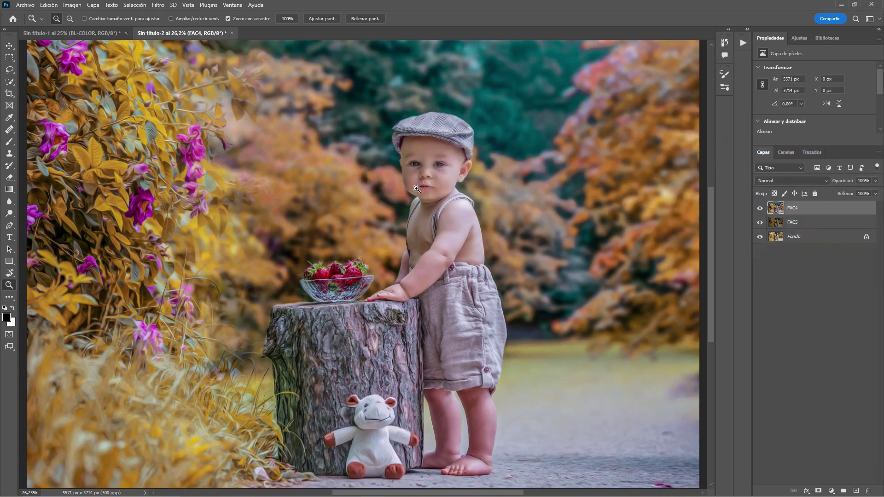
# Step: Toggle FAC4's visibility to compare its look with FAC5, then select FAC5
pyautogui.click(816, 228)
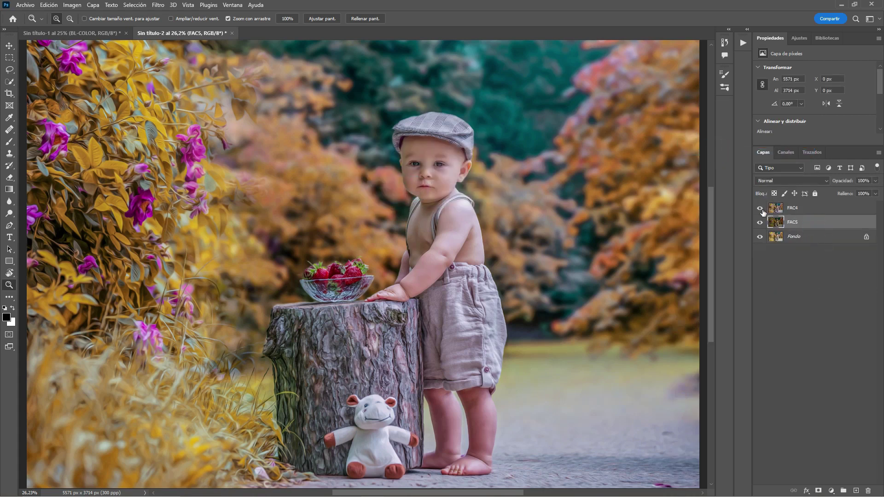
pyautogui.click(802, 210)
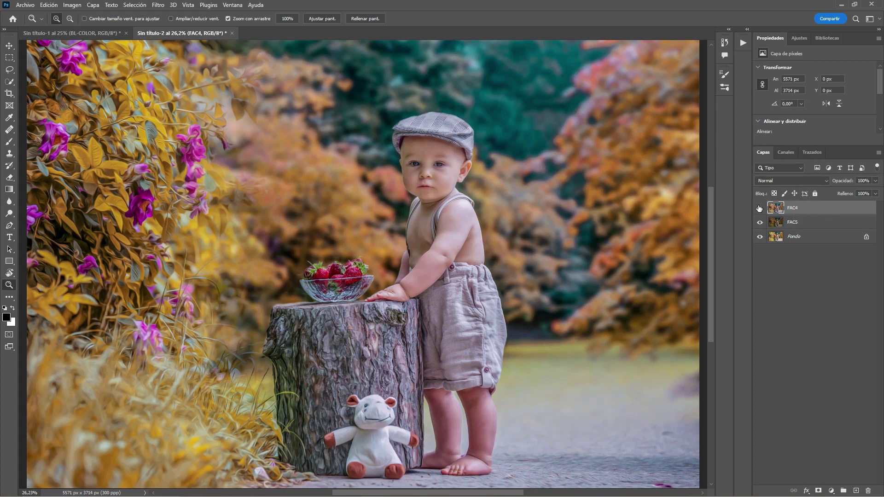
pyautogui.click(759, 208)
pyautogui.click(759, 208)
pyautogui.click(818, 224)
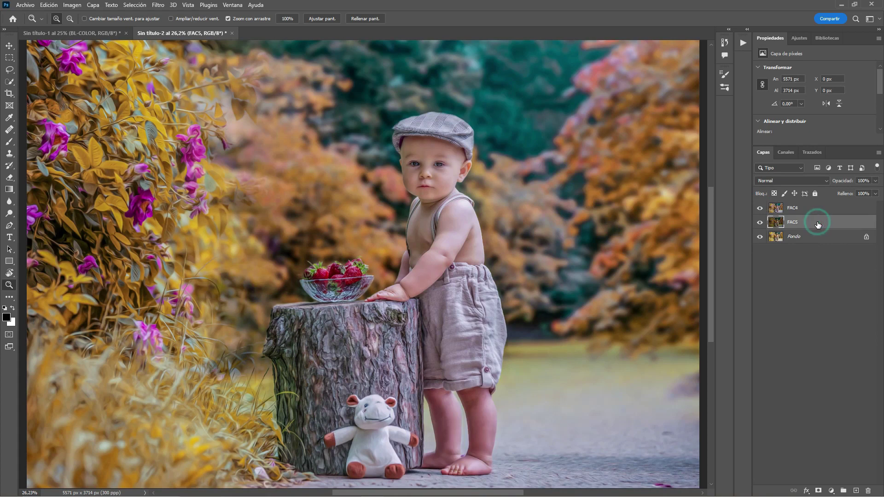
# Step: Move FAC5 above FAC4, compare by toggling its visibility, and add a white layer mask
pyautogui.moveTo(812, 222); pyautogui.dragTo(824, 203)
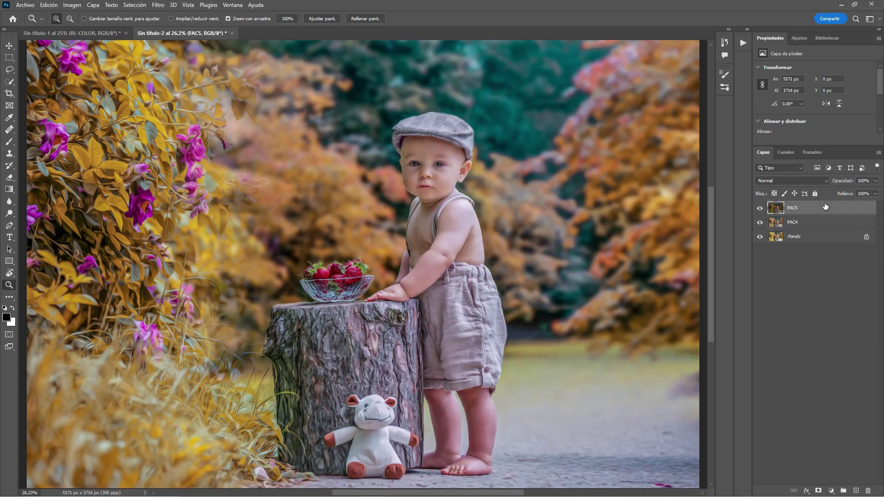
pyautogui.click(760, 208)
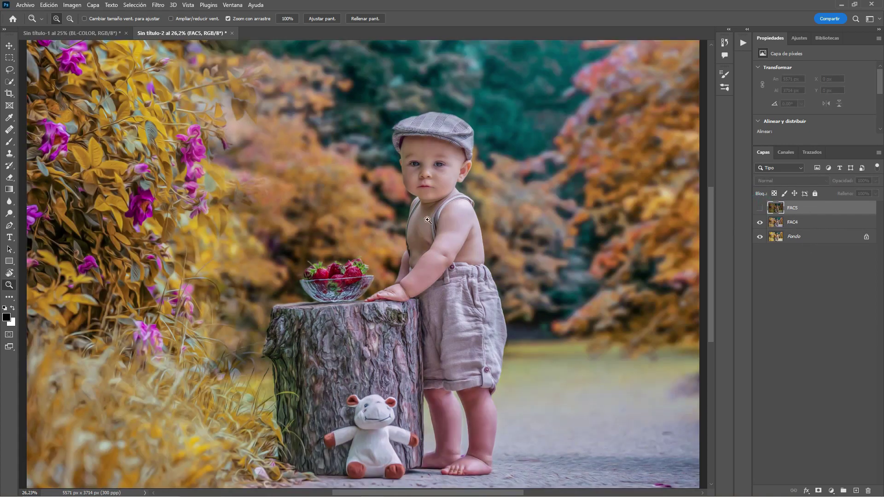
pyautogui.click(759, 208)
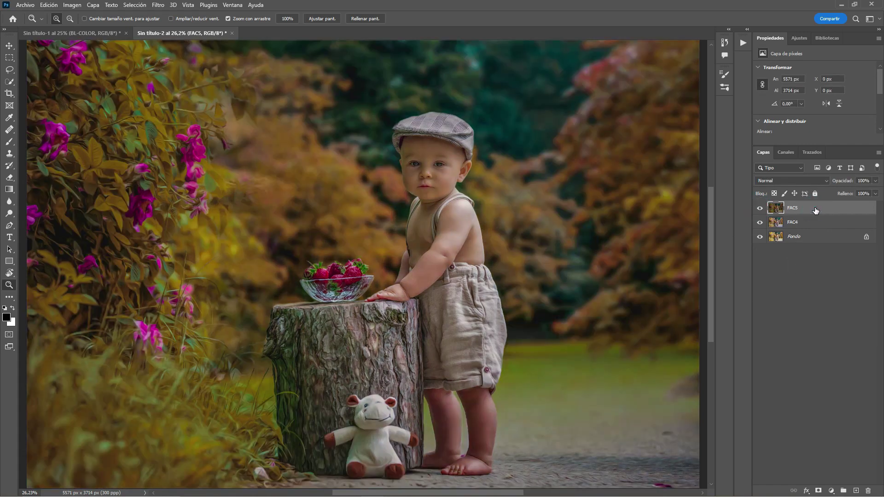
pyautogui.click(818, 491)
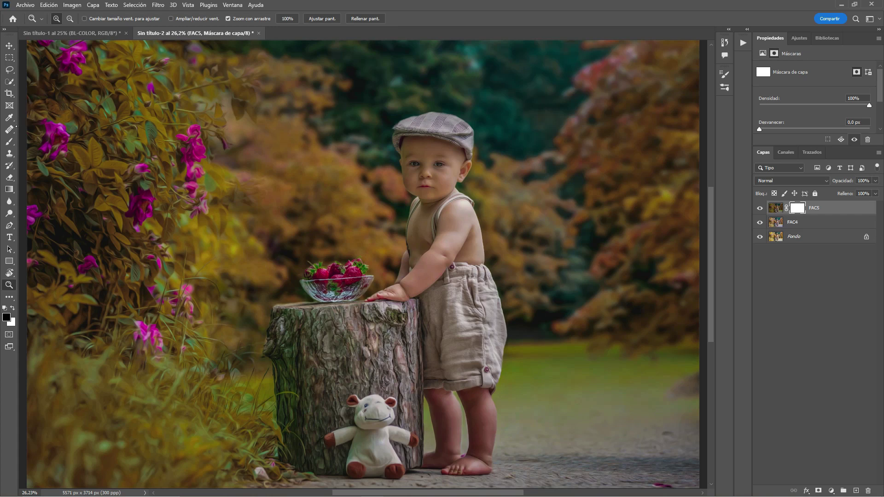
# Step: Choose the Brush tool at 5000 px, then shrink it to about 3700 px
pyautogui.click(10, 142)
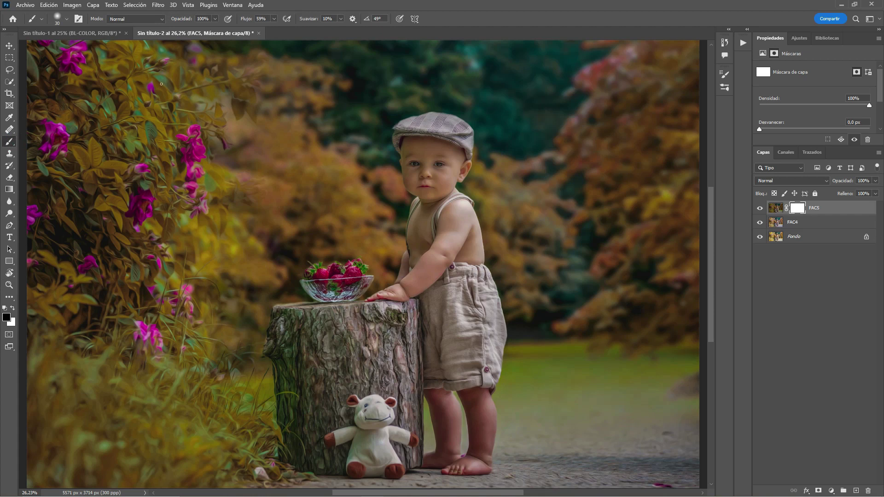
pyautogui.click(66, 18)
pyautogui.write('5000')
pyautogui.press('Return')
pyautogui.press('Return')
pyautogui.press('[')
pyautogui.press('[')
pyautogui.press('[')
pyautogui.press('[')
pyautogui.press('[')
pyautogui.press('[')
pyautogui.press('[')
pyautogui.press('[')
pyautogui.press('[')
pyautogui.press('[')
pyautogui.press('[')
pyautogui.press('[')
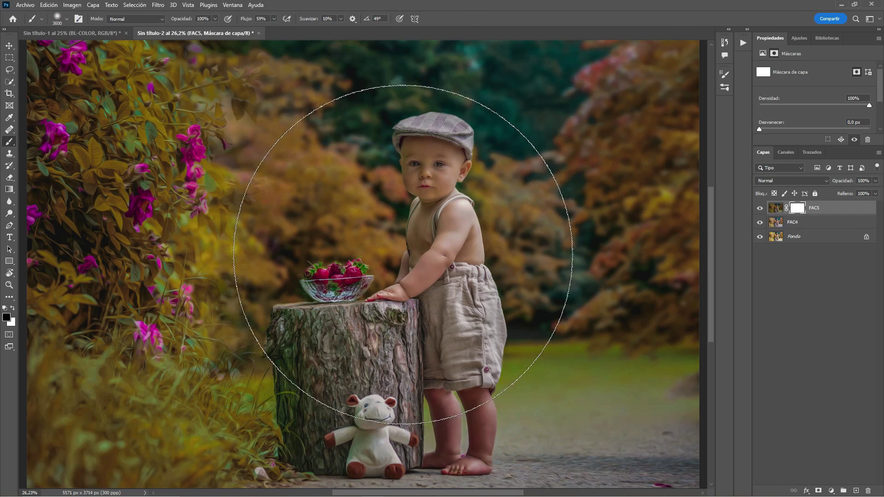
pyautogui.press('[')
pyautogui.press('[')
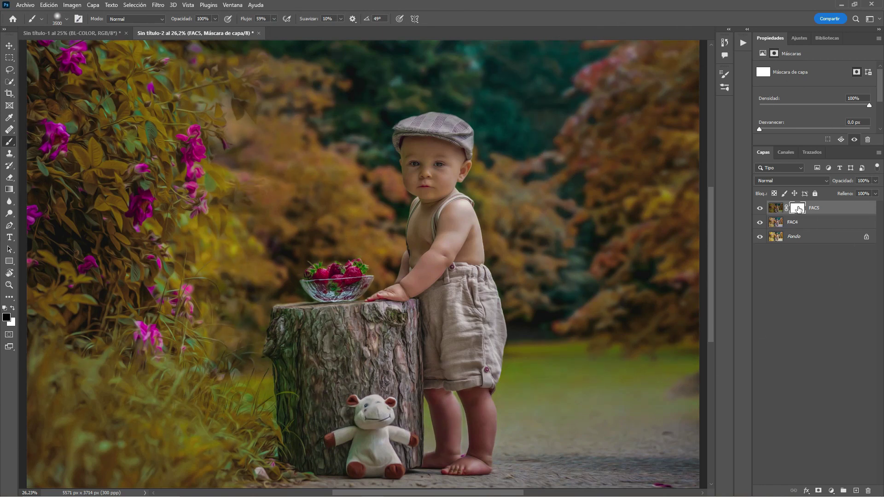
# Step: Set the brush flow (Flujo) to 3%
pyautogui.click(262, 19)
pyautogui.write('3')
pyautogui.press('Return')
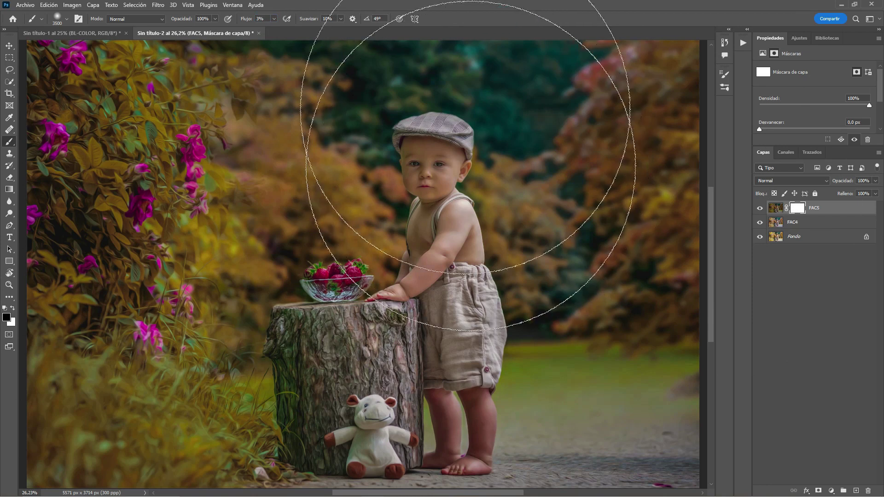
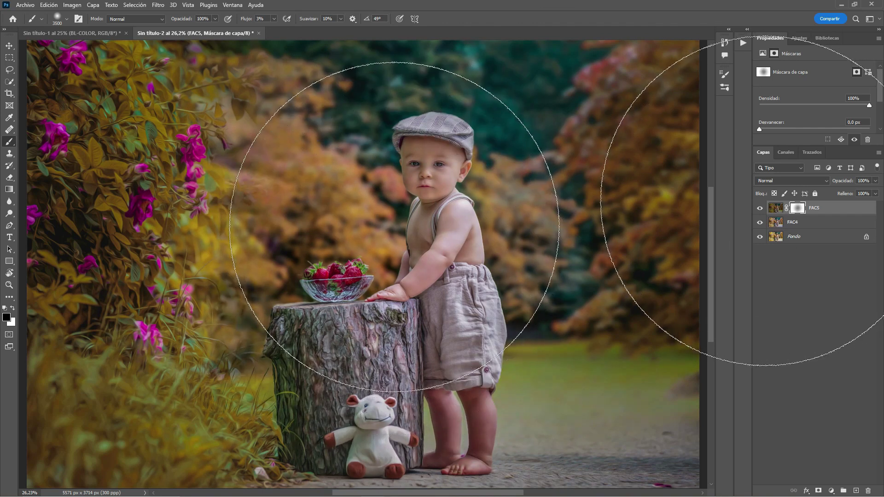
# Step: Compare FAC5 on and off, shrink the brush to 2500, and select FAC4 together with FAC5
pyautogui.click(760, 208)
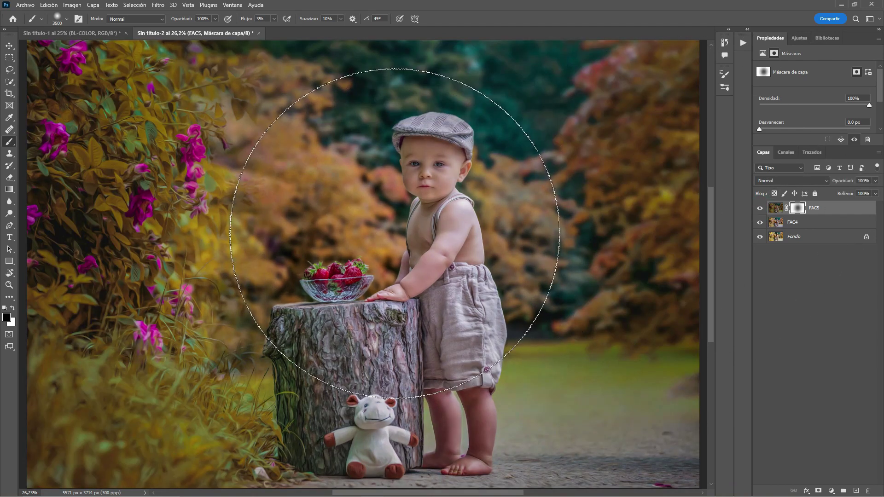
pyautogui.press('[')
pyautogui.press('[')
pyautogui.press('[')
pyautogui.press('[')
pyautogui.press('[')
pyautogui.press('[')
pyautogui.press('[')
pyautogui.press('[')
pyautogui.press('[')
pyautogui.press('[')
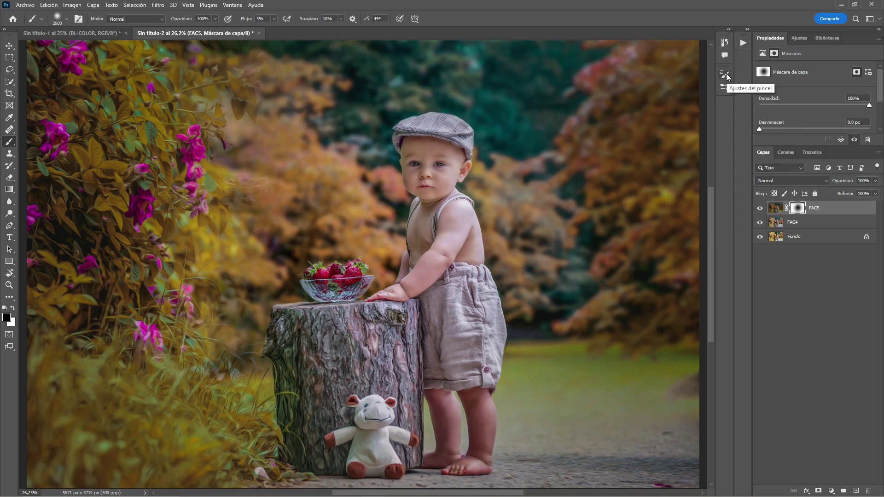
pyautogui.keyDown('shift'); pyautogui.click(839, 224); pyautogui.keyUp('shift')
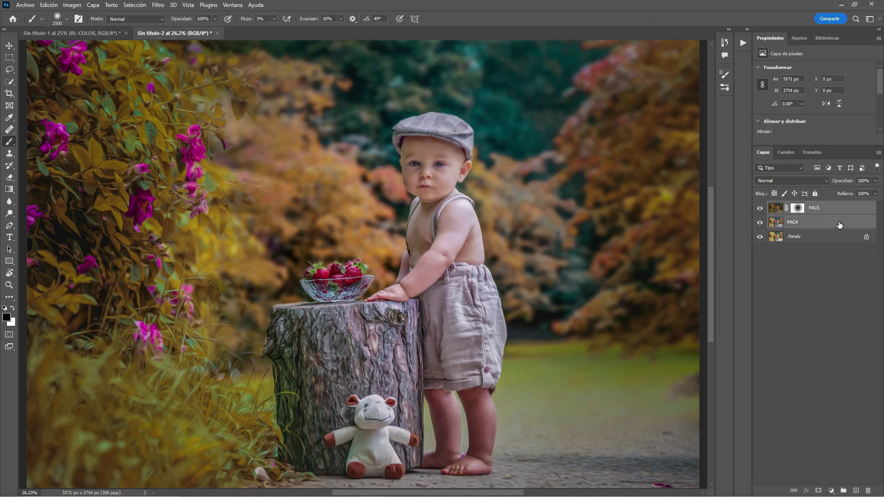
# Step: Group FAC5 and FAC4 into a new group named COLORES and expand it to check
pyautogui.hotkey('ctrl', 'g')
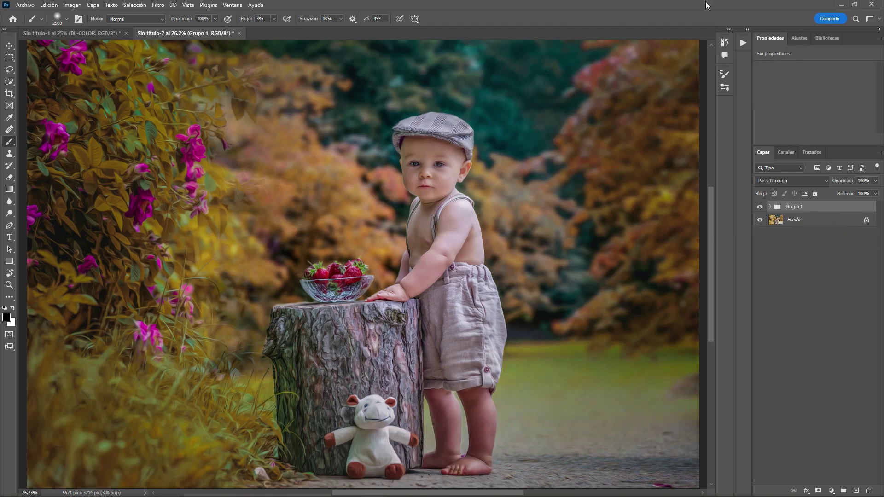
pyautogui.doubleClick(794, 207)
pyautogui.write('co')
pyautogui.press('Return')
pyautogui.click(770, 206)
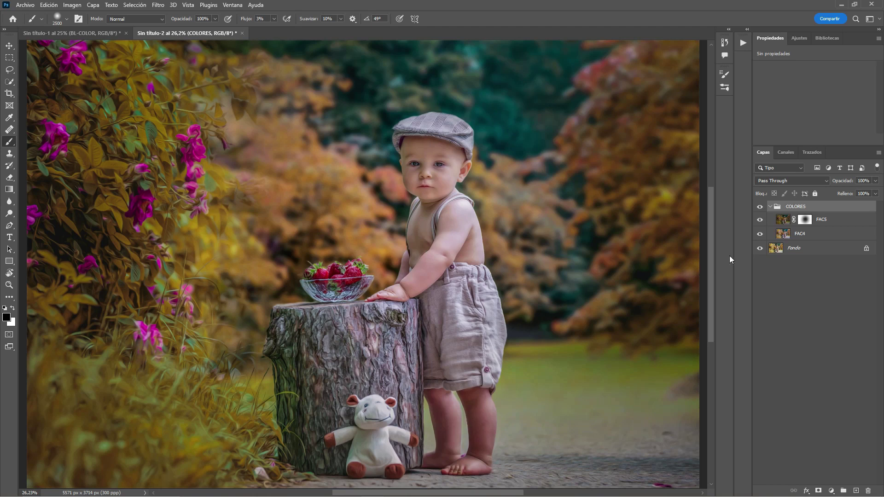
# Step: Duplicate the COLORES group into the Sin título-1 document
pyautogui.click(769, 207)
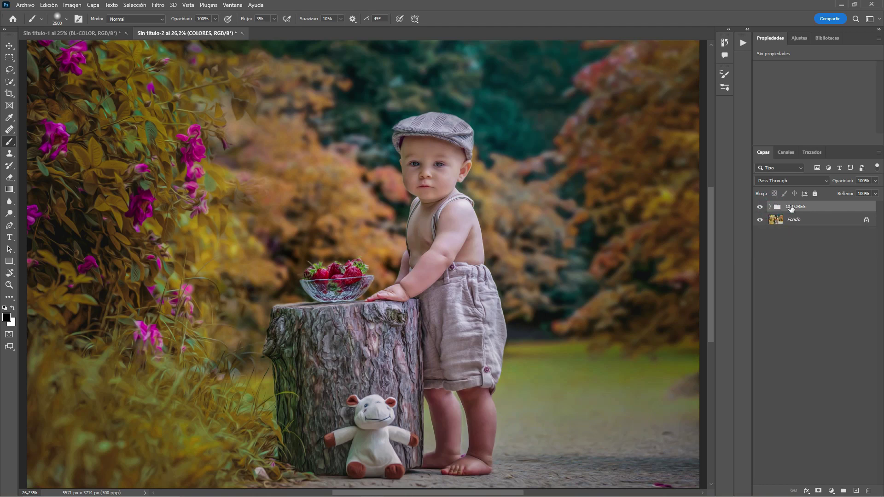
pyautogui.rightClick(816, 209)
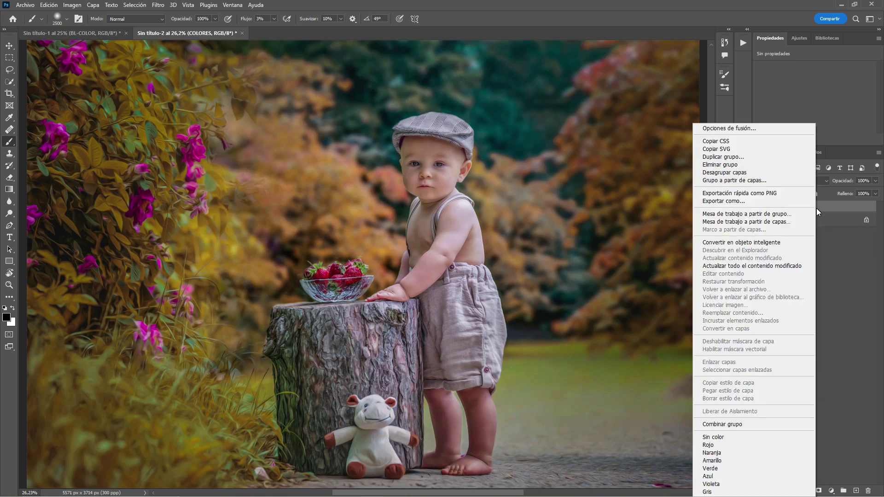
pyautogui.click(723, 157)
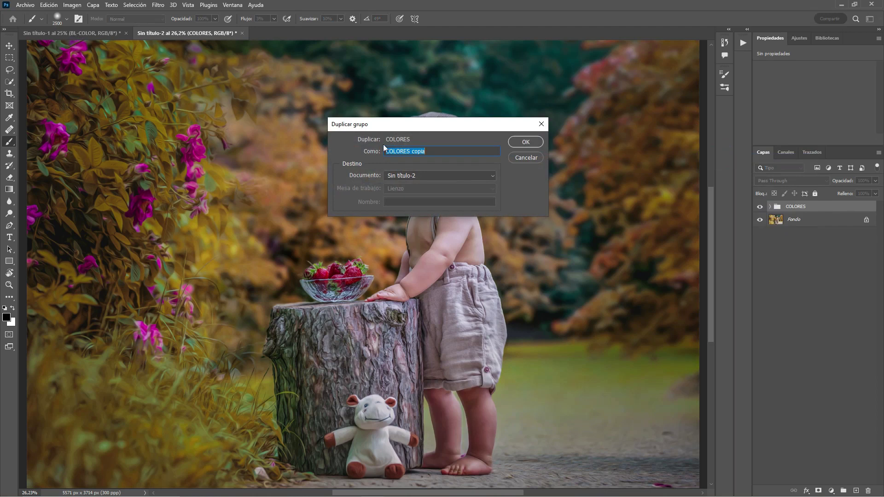
pyautogui.click(440, 173)
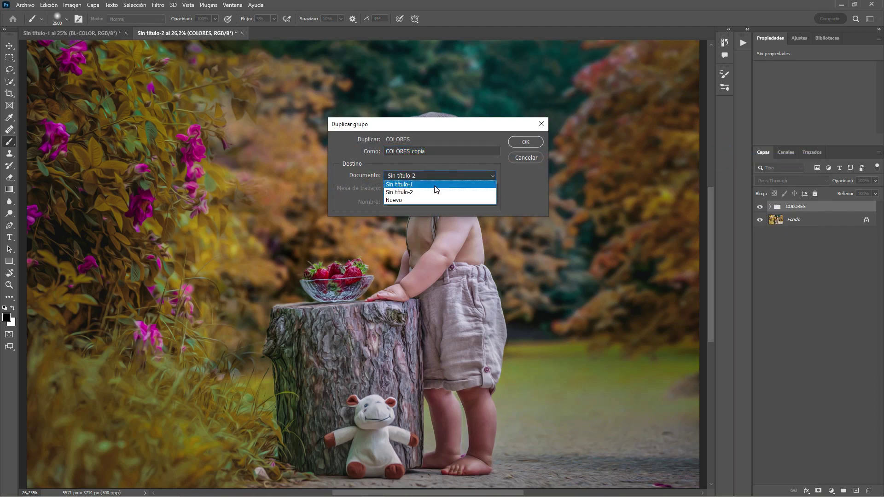
pyautogui.click(436, 184)
pyautogui.click(526, 142)
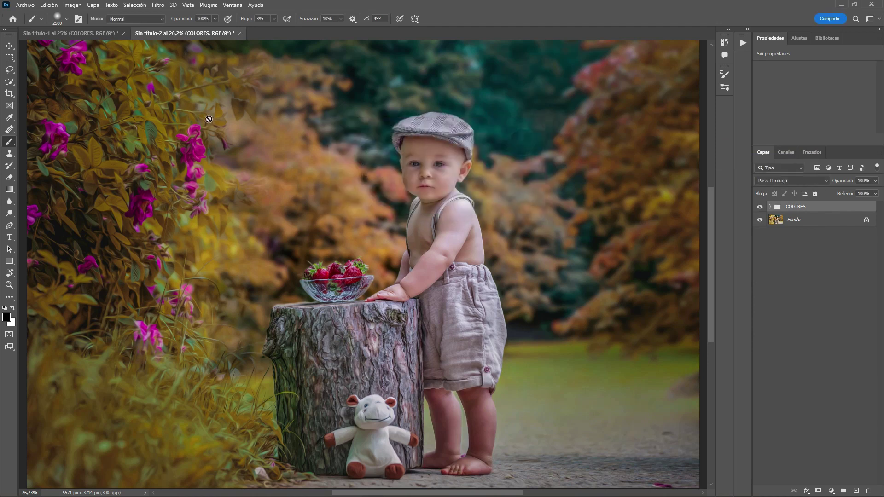
# Step: In Sin título-1, move COLORES into the NUEVA EDICION group and toggle it to compare
pyautogui.click(99, 35)
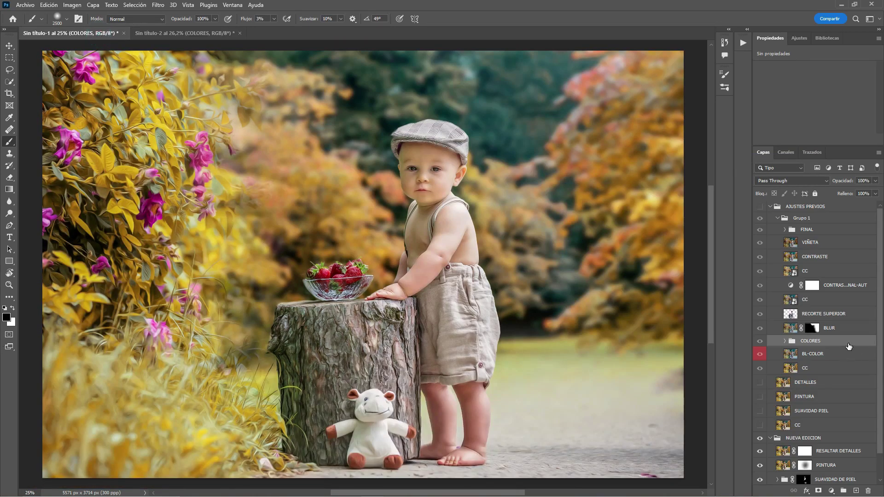
pyautogui.scroll(-2, 848, 346)
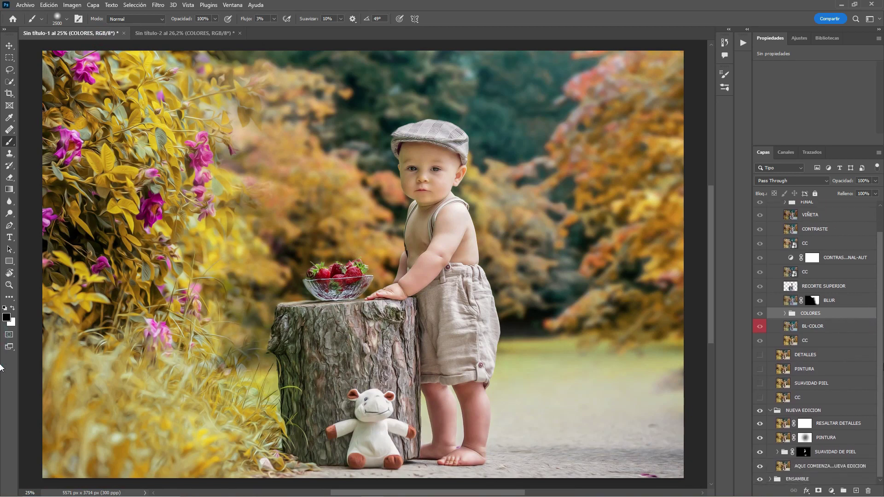
pyautogui.click(827, 314)
pyautogui.moveTo(827, 314); pyautogui.dragTo(824, 417)
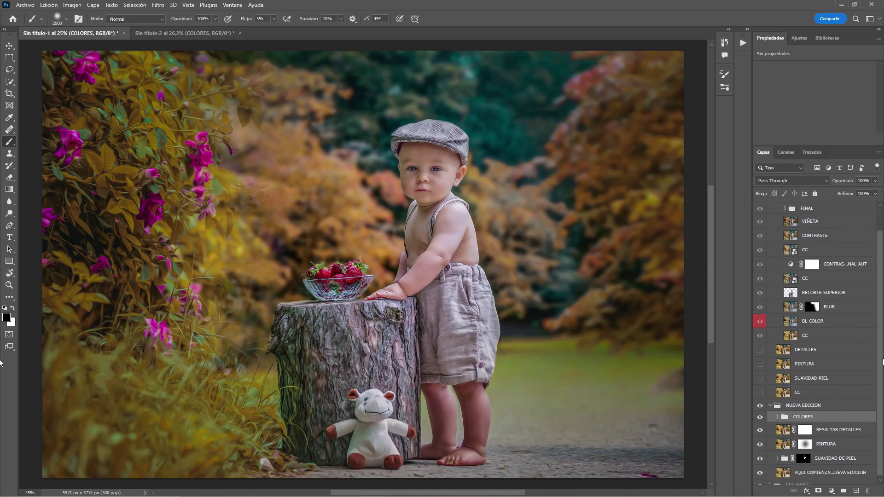
pyautogui.click(759, 410)
pyautogui.click(760, 410)
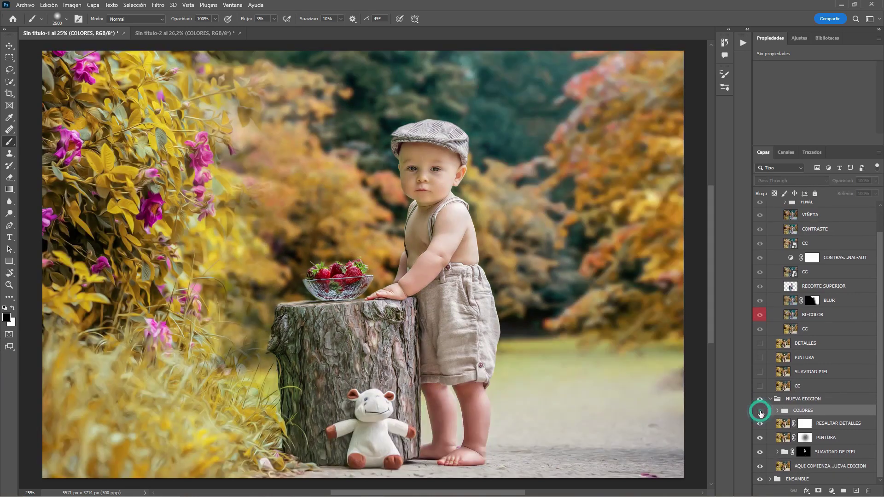
pyautogui.click(760, 410)
pyautogui.click(760, 410)
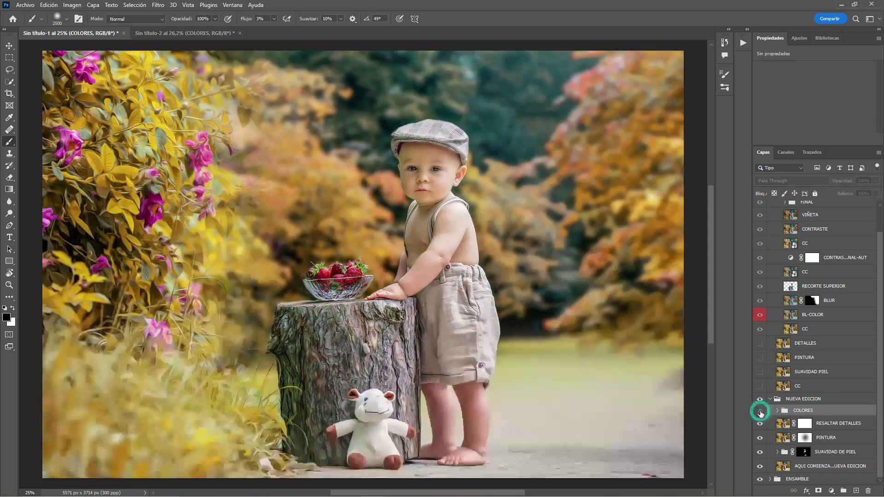
pyautogui.click(760, 410)
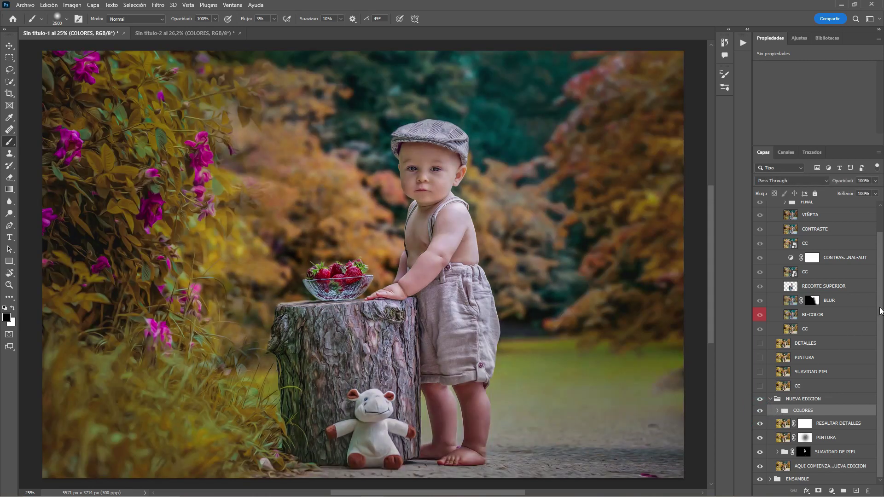
pyautogui.scroll(2, 879, 306)
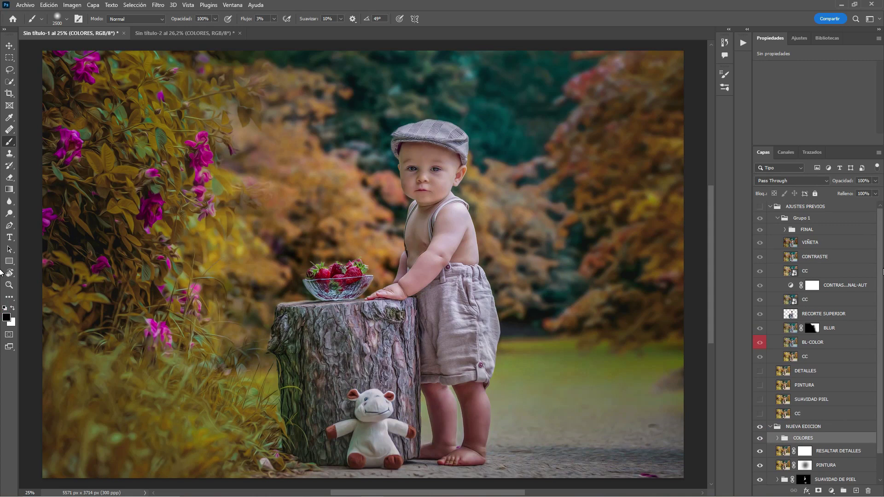
pyautogui.scroll(-2, 815, 343)
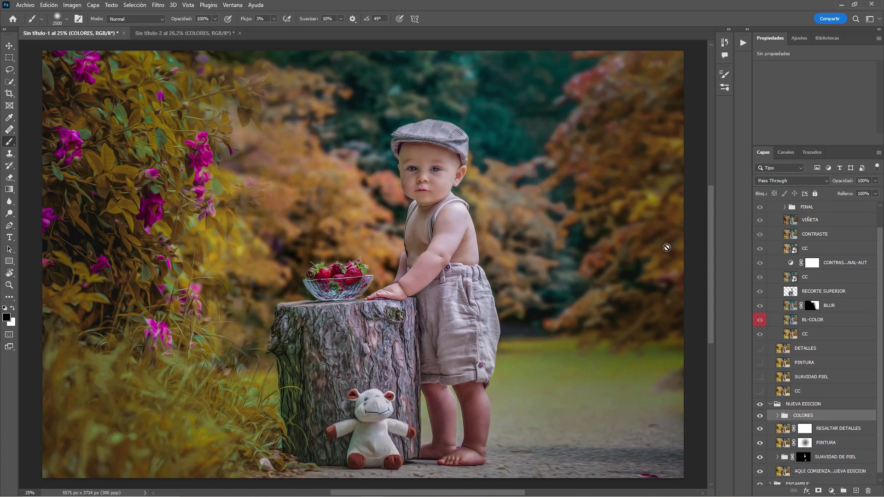
# Step: Collapse Grupo 1 and AJUSTES PREVIOS in Sin título-1, and check COLORES in Sin título-2
pyautogui.click(176, 33)
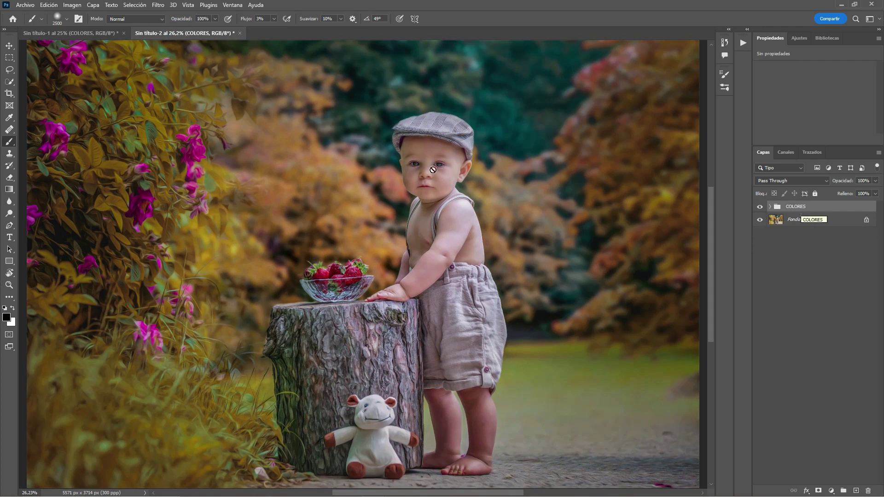
pyautogui.click(78, 32)
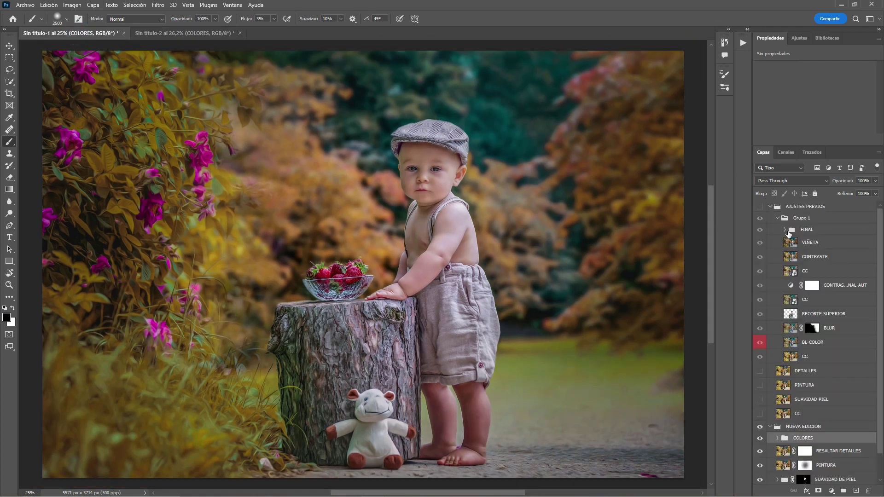
pyautogui.click(777, 218)
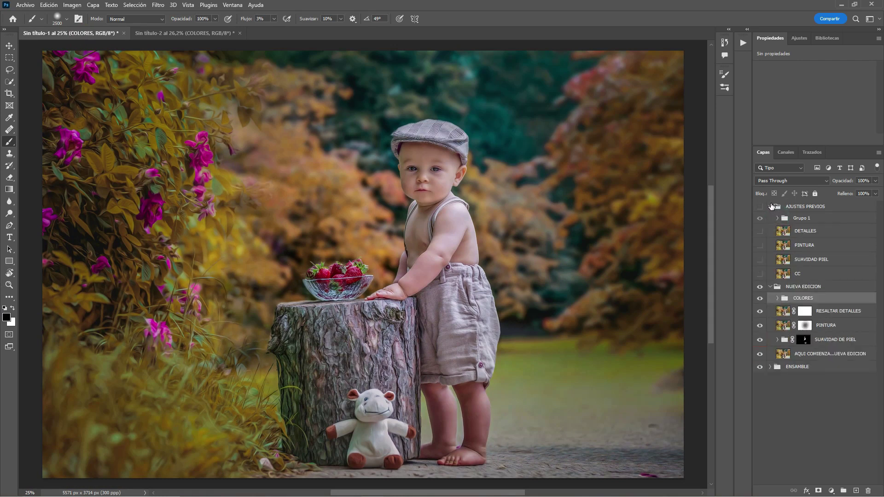
pyautogui.click(770, 206)
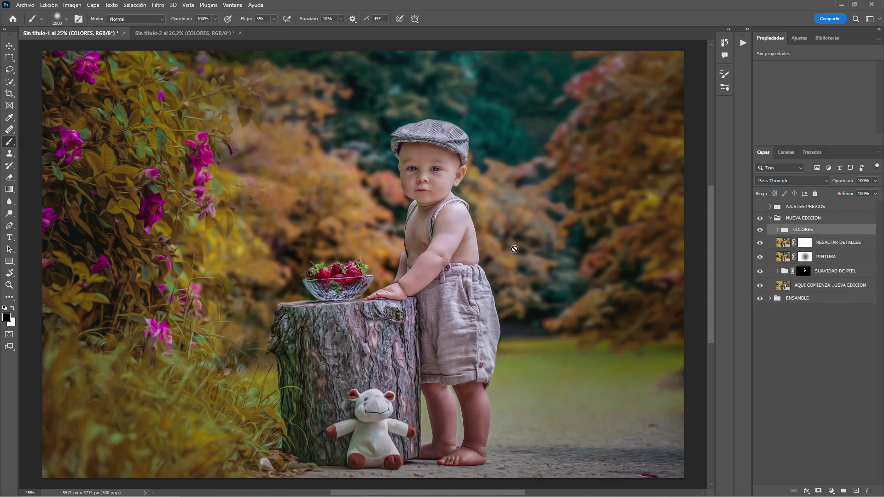
pyautogui.click(216, 33)
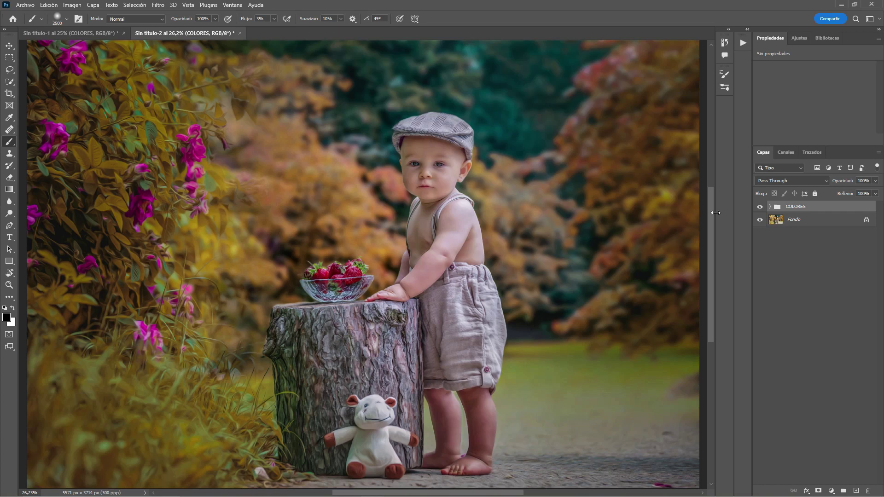
pyautogui.click(769, 207)
pyautogui.click(770, 208)
# Step: In Sin título-1, collapse NUEVA EDICION and expand AJUSTES PREVIOS, Grupo 1 and FINAL
pyautogui.click(89, 32)
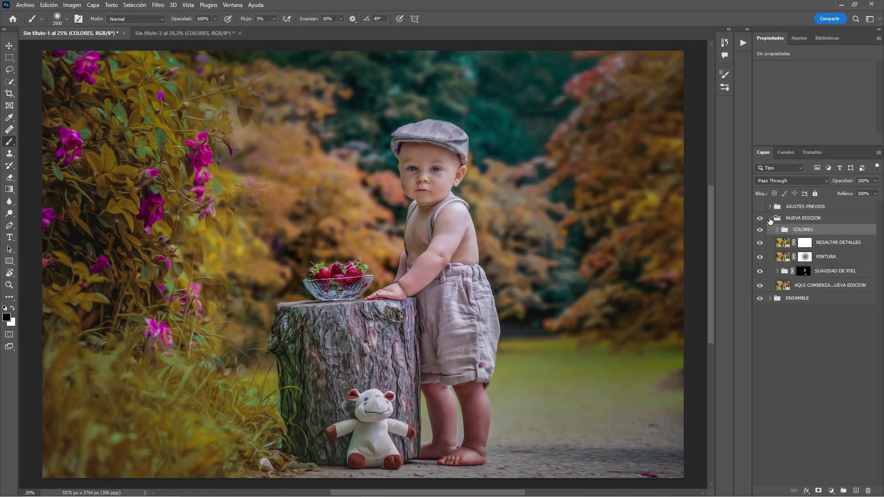
pyautogui.click(770, 219)
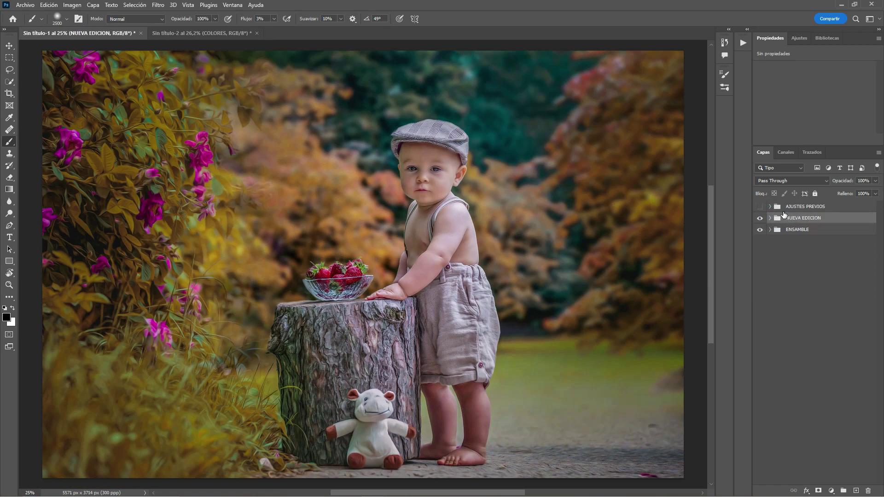
pyautogui.click(769, 207)
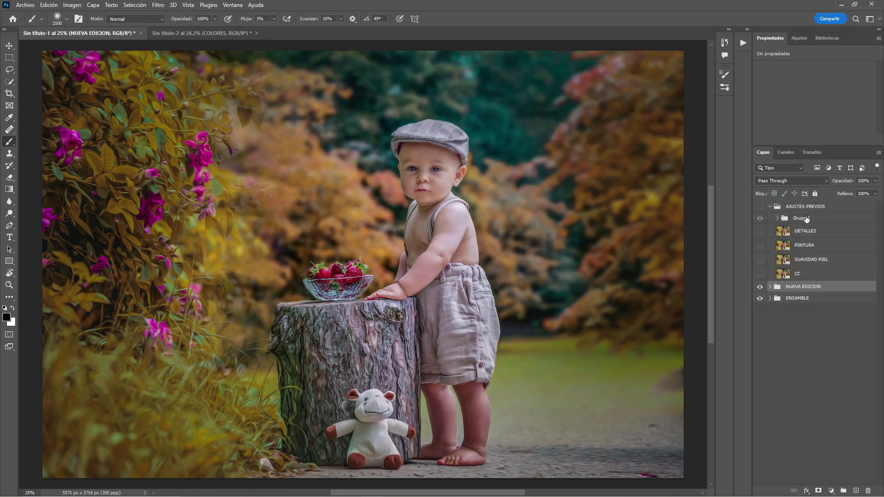
pyautogui.click(777, 218)
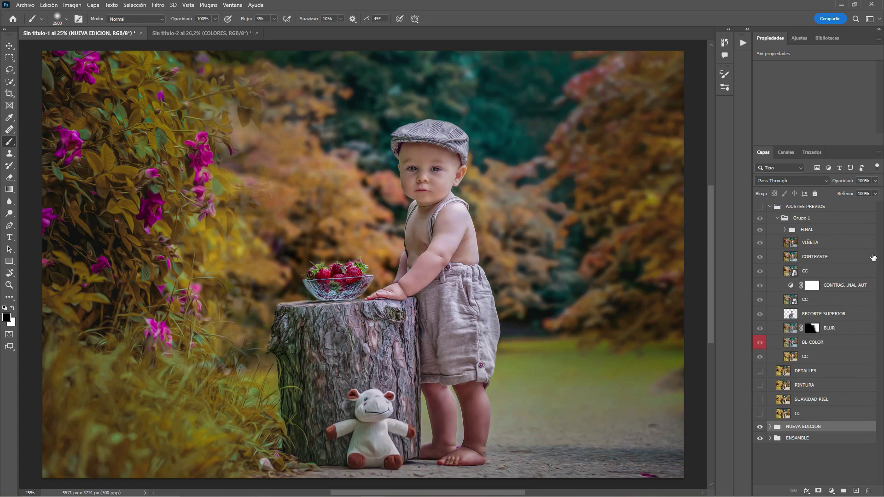
pyautogui.click(785, 230)
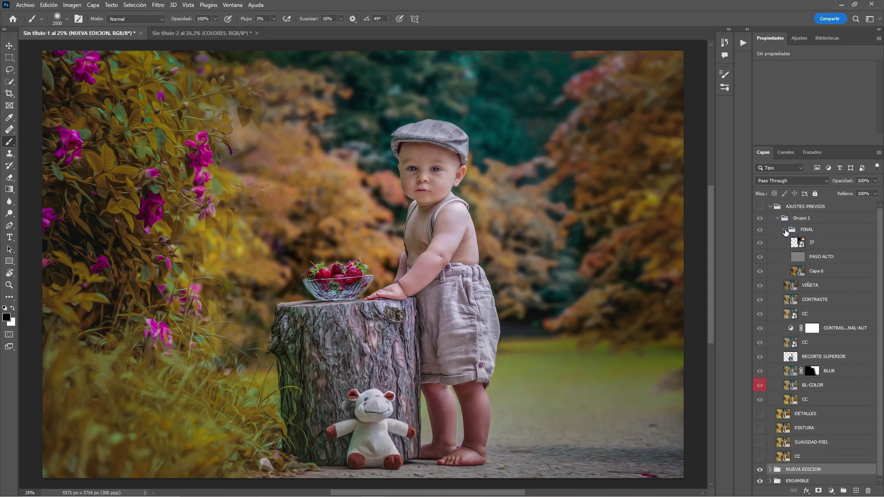
# Step: Duplicate layer 37 into Sin título-2 and view it above COLORES and Fondo
pyautogui.click(824, 244)
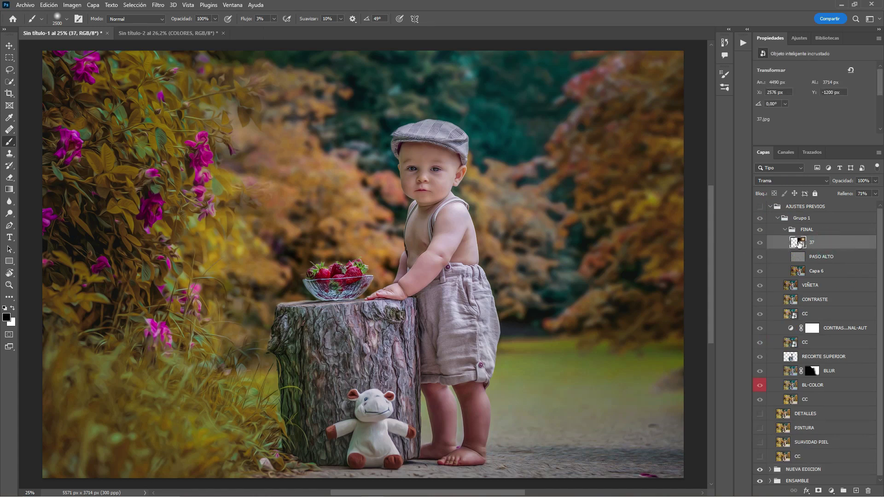
pyautogui.rightClick(825, 244)
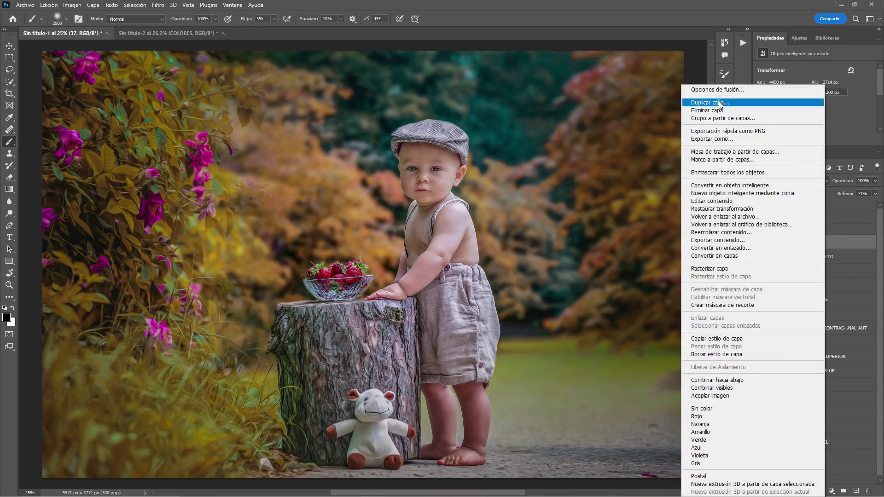
pyautogui.click(719, 102)
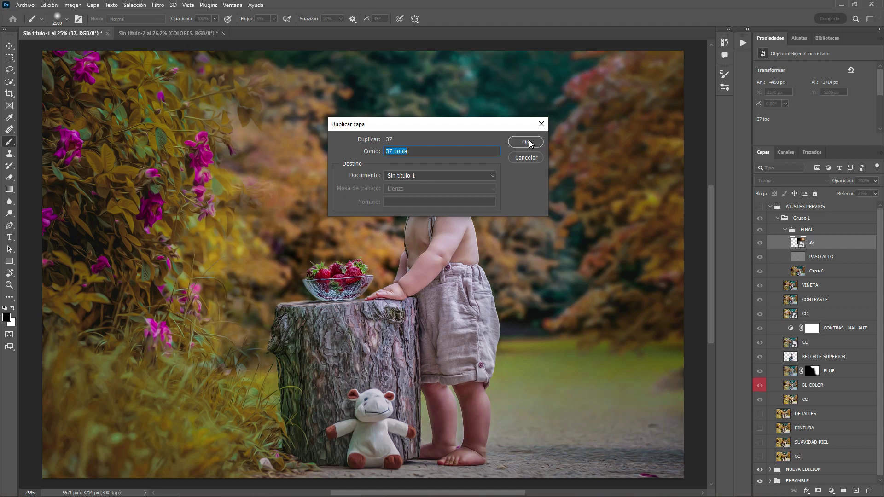
pyautogui.click(431, 179)
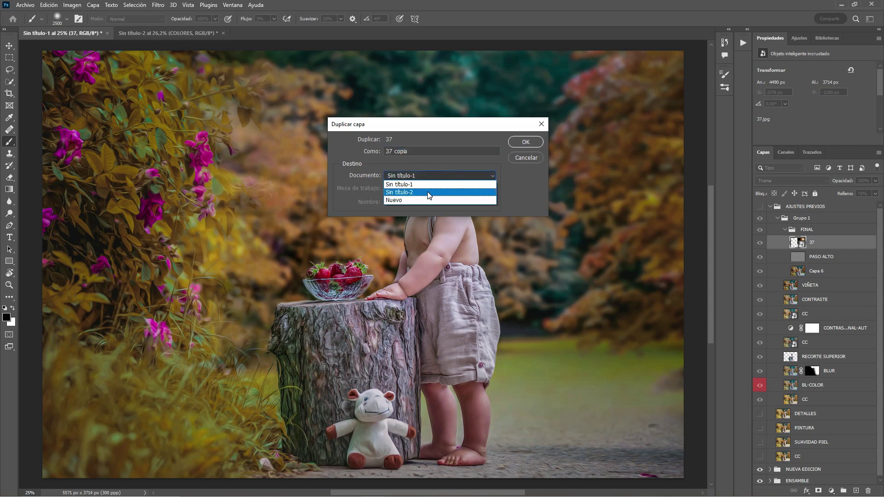
pyautogui.click(430, 192)
pyautogui.click(525, 142)
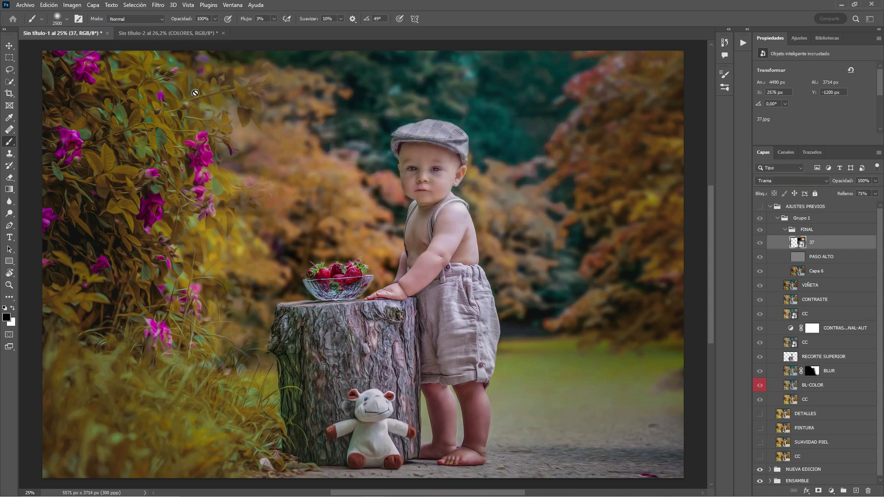
pyautogui.click(187, 33)
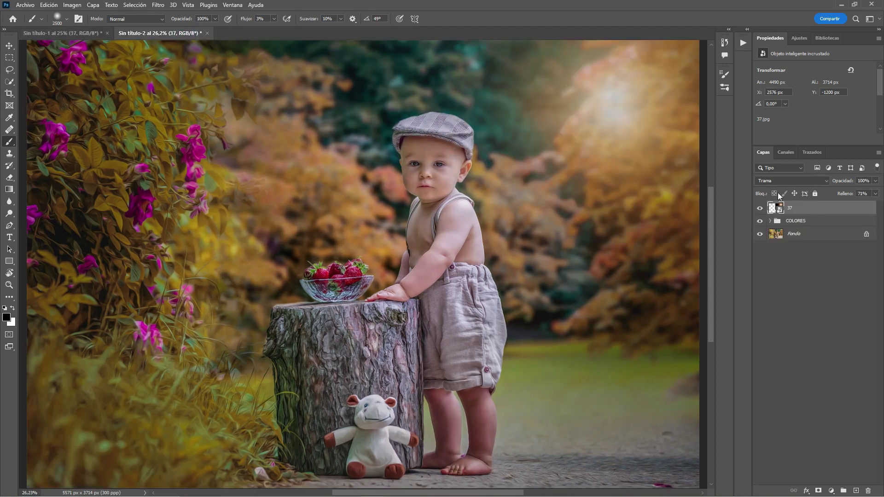
# Step: Hide and delete layer 37 from Sin título-2
pyautogui.click(809, 223)
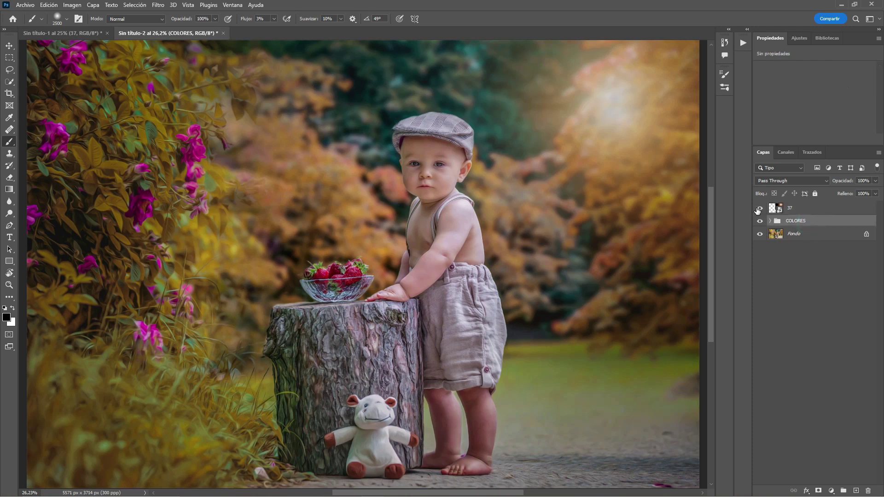
pyautogui.click(760, 208)
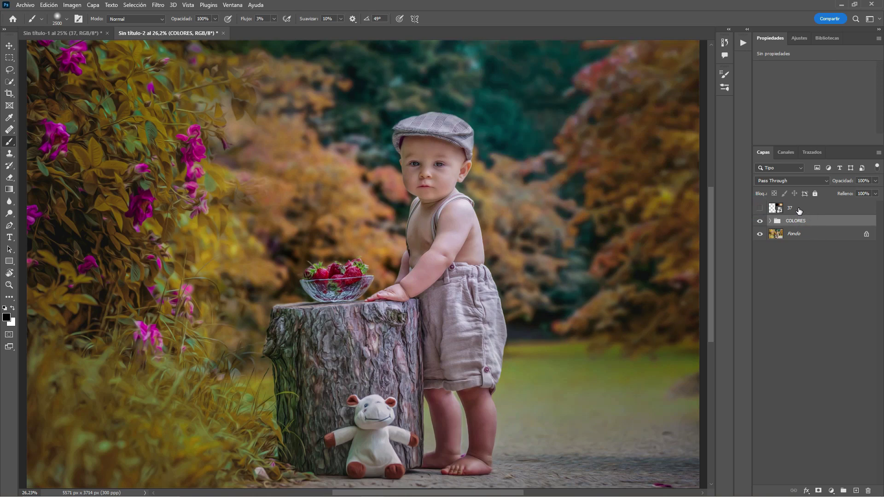
pyautogui.rightClick(799, 210)
pyautogui.click(677, 111)
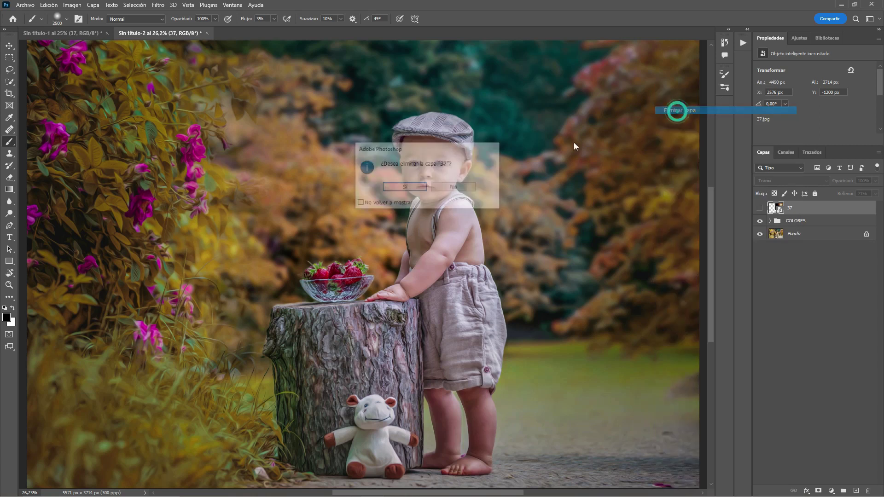
pyautogui.click(419, 187)
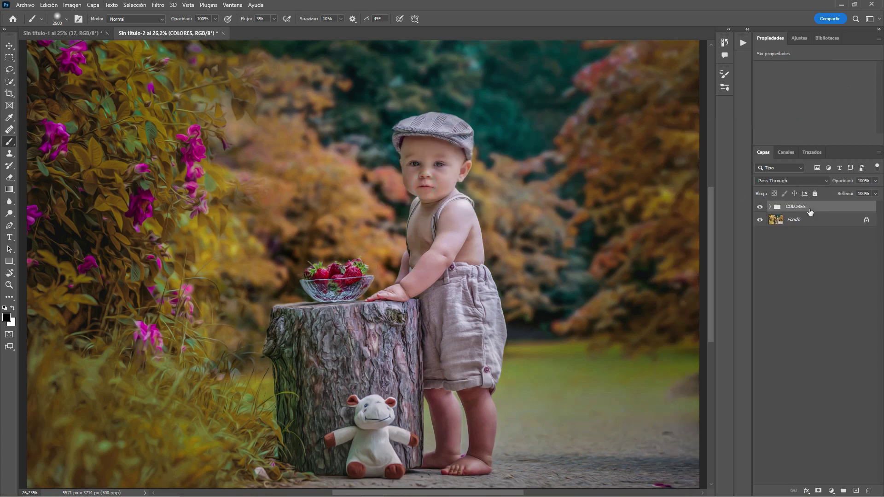
# Step: Compare COLORES on and off, then flatten the image into a single Fondo layer
pyautogui.click(760, 207)
pyautogui.click(94, 5)
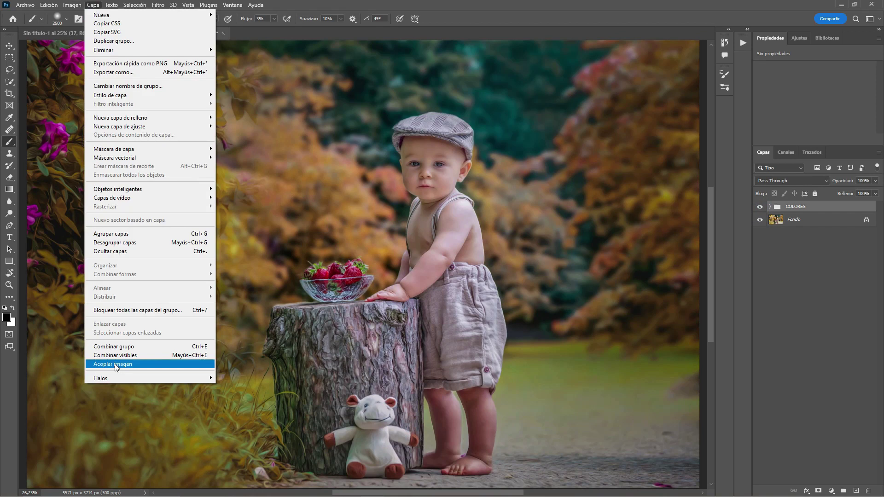
pyautogui.click(120, 364)
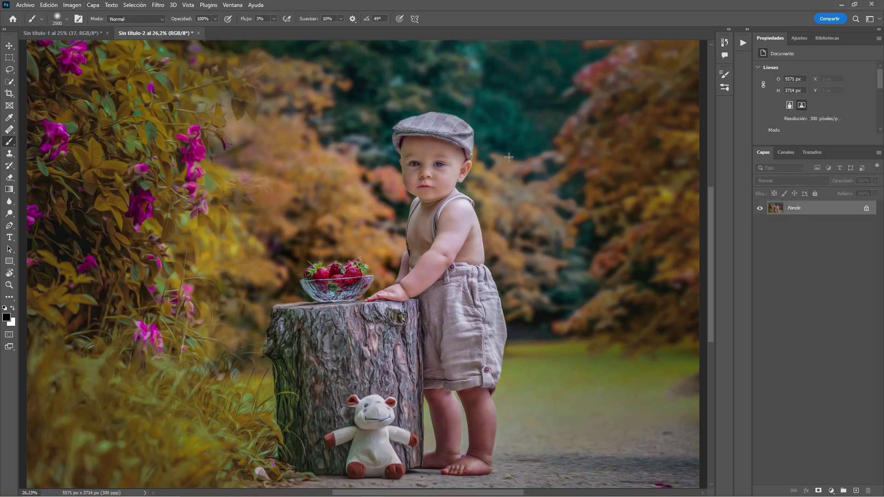
# Step: Duplicate Fondo as Capa 1 and apply a Paso alto filter with 4 px radius
pyautogui.click(842, 210)
pyautogui.hotkey('ctrl', 'j')
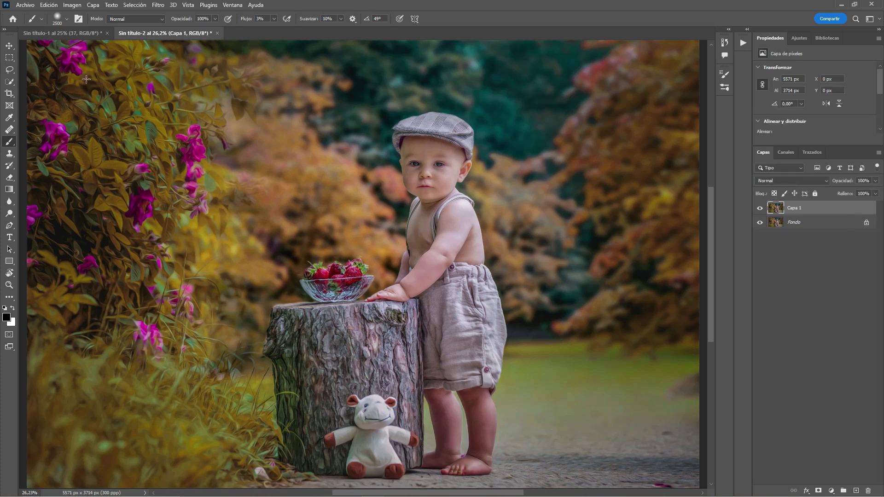
pyautogui.click(158, 5)
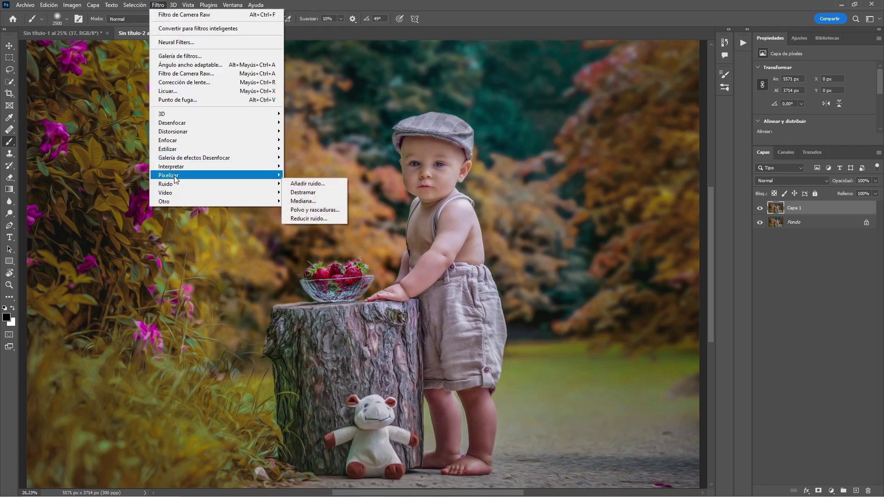
pyautogui.moveTo(179, 200)
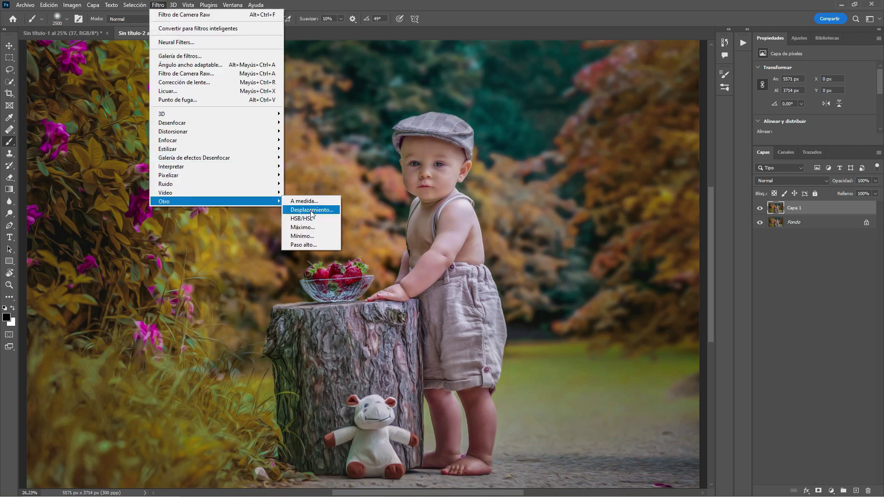
pyautogui.click(313, 246)
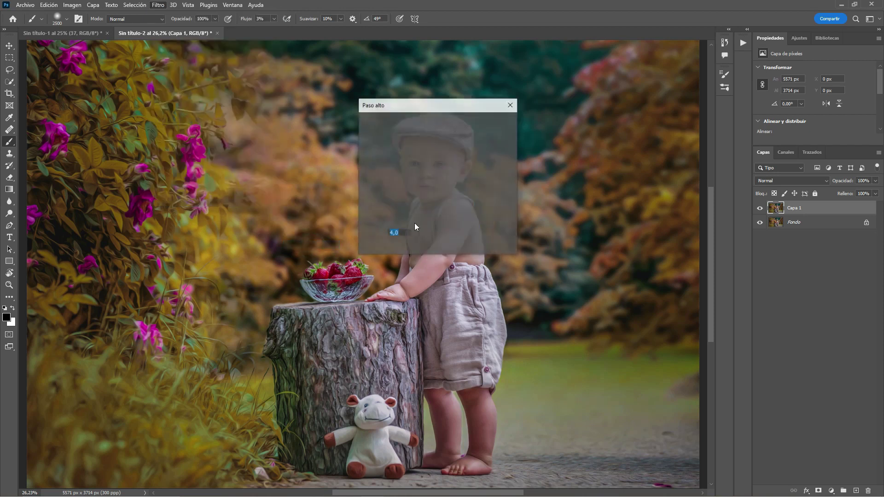
pyautogui.moveTo(449, 109); pyautogui.dragTo(600, 50)
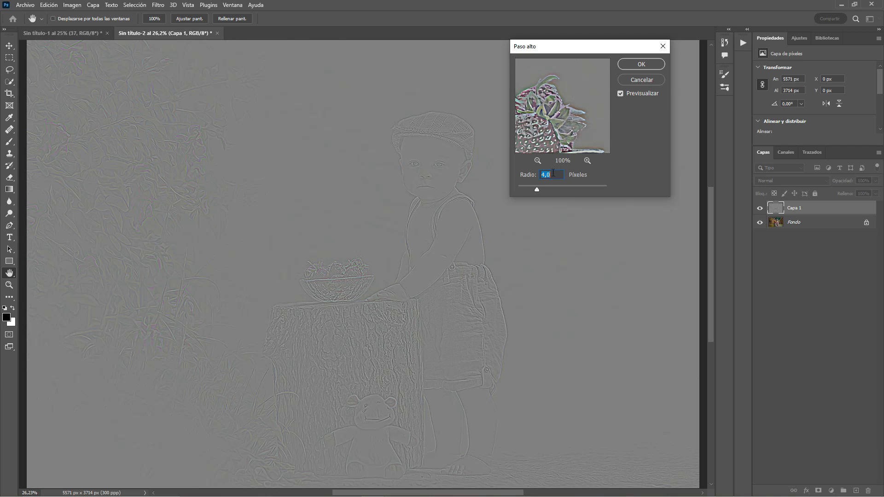
pyautogui.moveTo(537, 189); pyautogui.dragTo(573, 189)
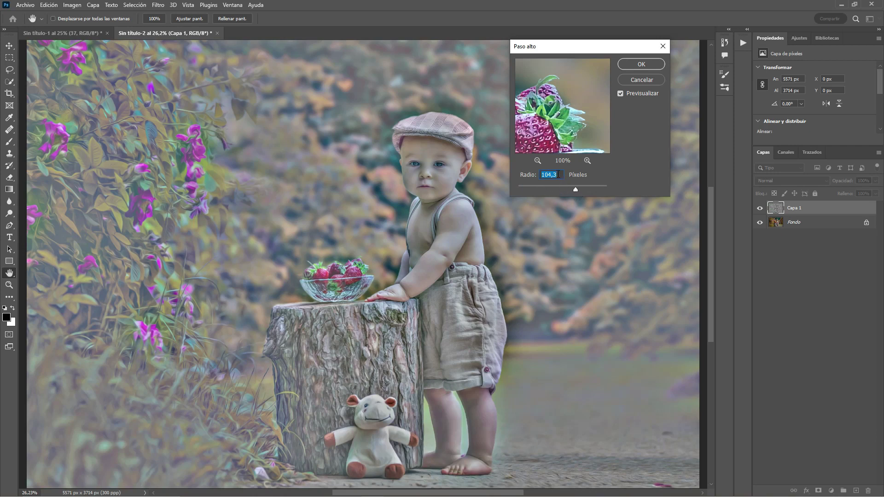
pyautogui.write('4')
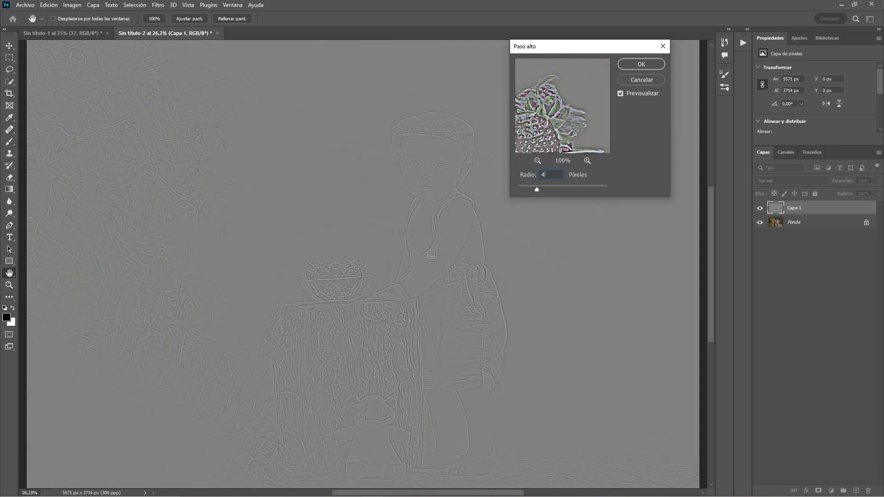
pyautogui.click(642, 62)
# Step: Set Capa 1's blending mode to Superponer
pyautogui.press('b')
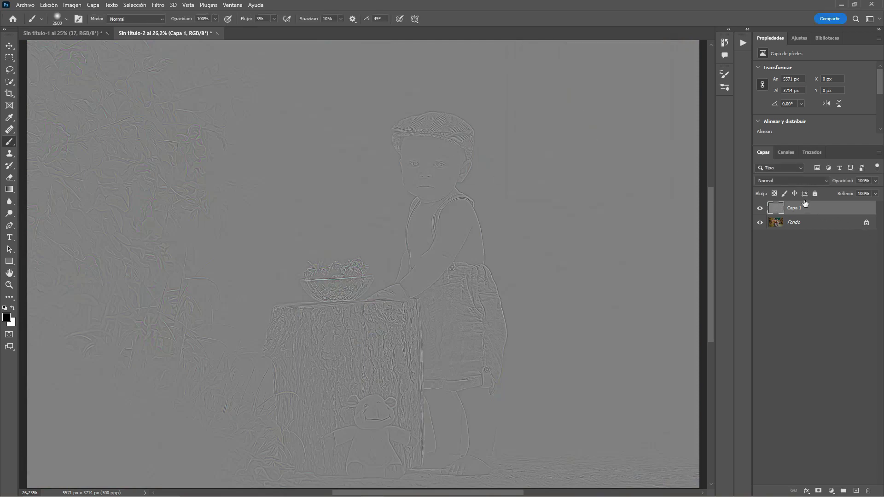
pyautogui.click(793, 180)
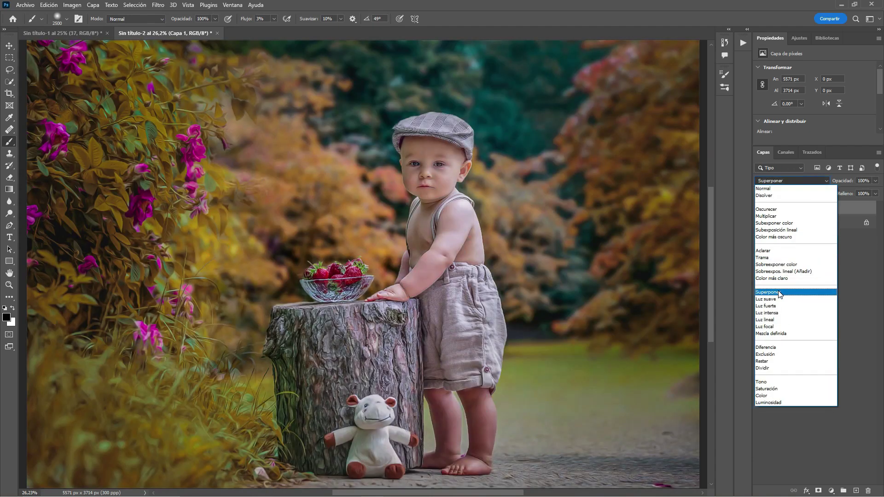
pyautogui.click(779, 293)
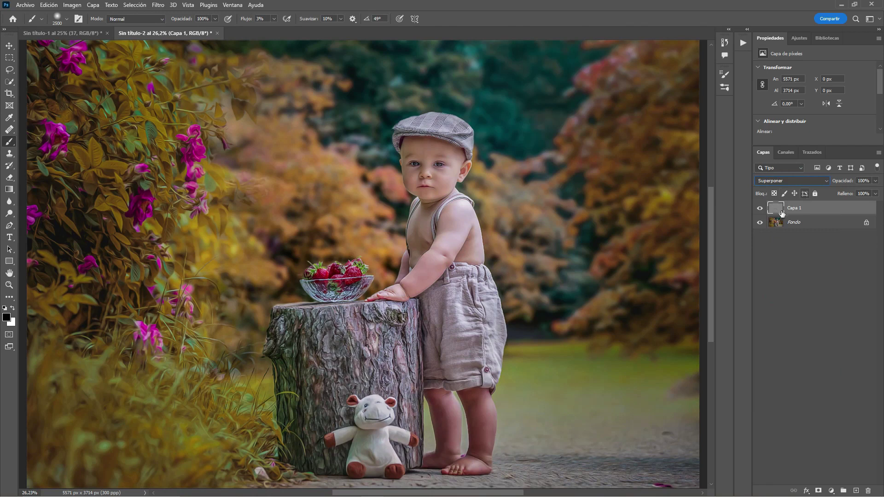
# Step: Zoom to 50% and toggle Capa 1 to compare the sharpening, then fit on screen
pyautogui.click(760, 209)
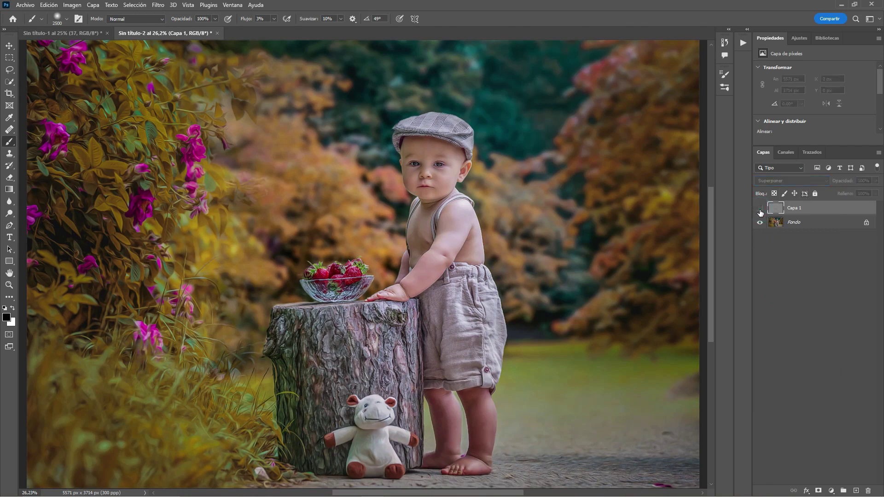
pyautogui.click(10, 284)
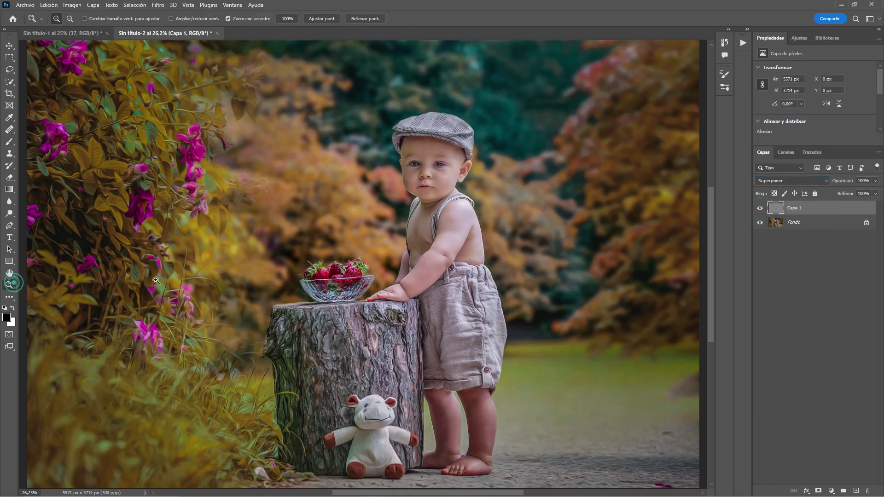
pyautogui.click(499, 236)
pyautogui.click(499, 236)
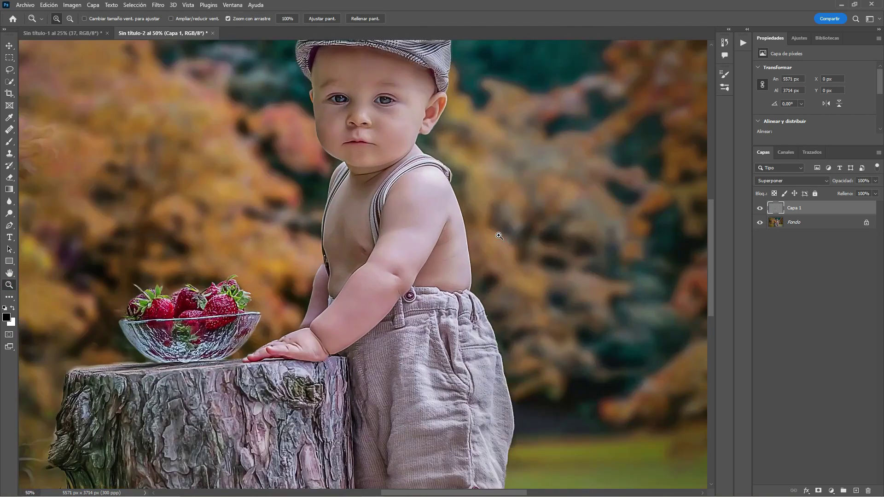
pyautogui.click(760, 209)
pyautogui.click(760, 210)
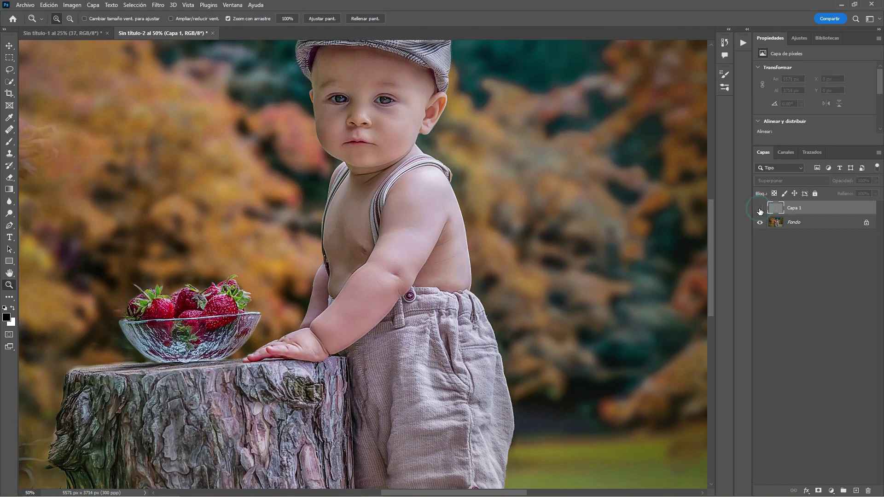
pyautogui.click(760, 210)
pyautogui.click(759, 210)
pyautogui.click(759, 210)
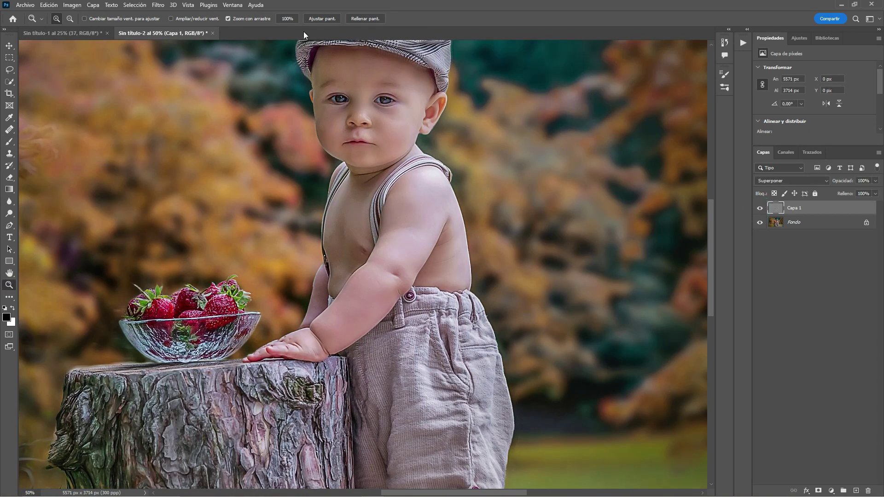
pyautogui.click(312, 19)
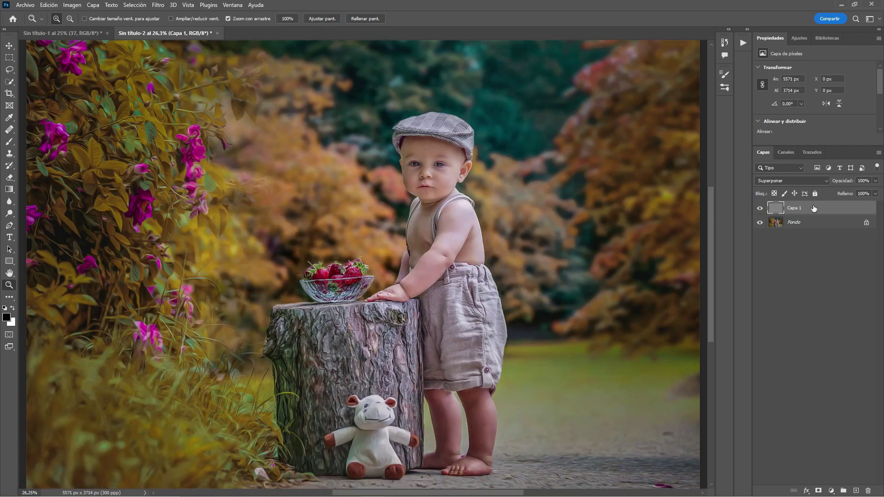
# Step: Rename Capa 1 to PASO ALTO and return to Sin título-1
pyautogui.doubleClick(794, 208)
pyautogui.write('PASO ALTO')
pyautogui.click(851, 211)
pyautogui.click(63, 33)
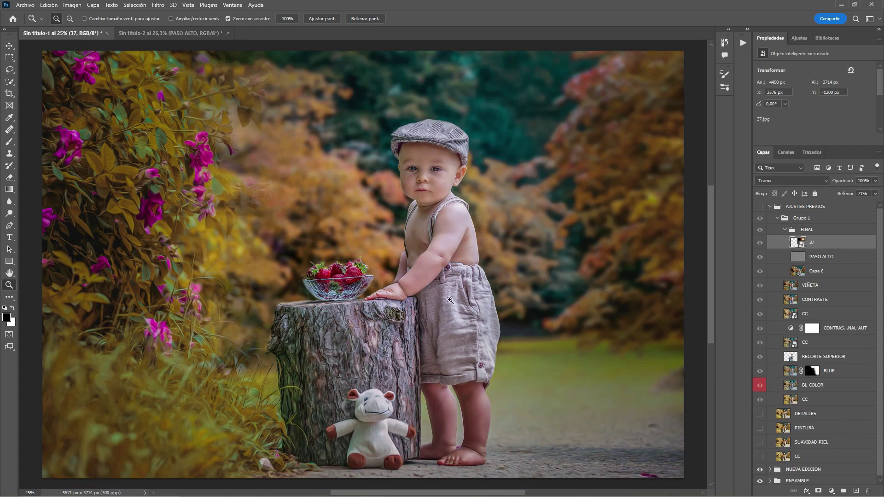
# Step: Duplicate layer 37 into Sin título-2 and switch to that document
pyautogui.rightClick(820, 240)
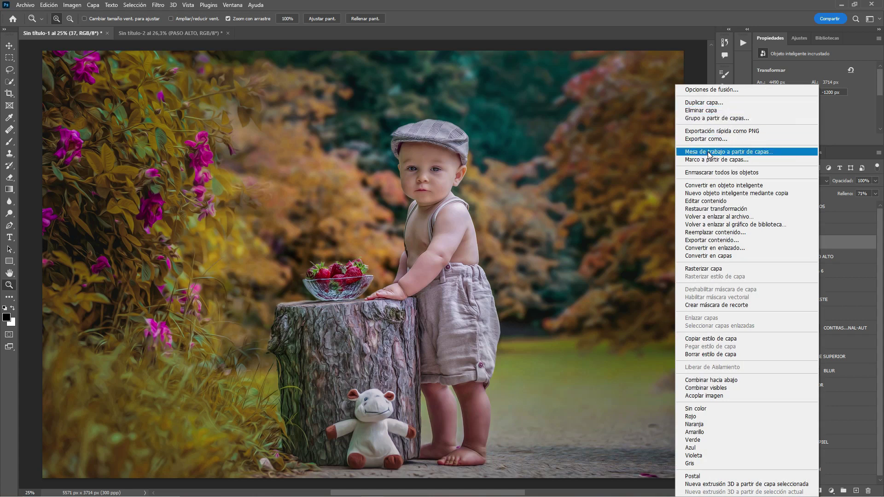
pyautogui.click(712, 103)
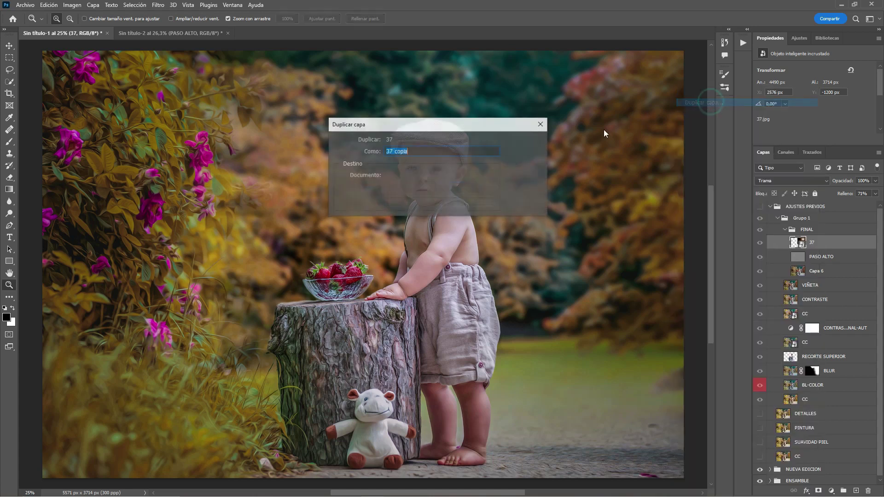
pyautogui.click(441, 176)
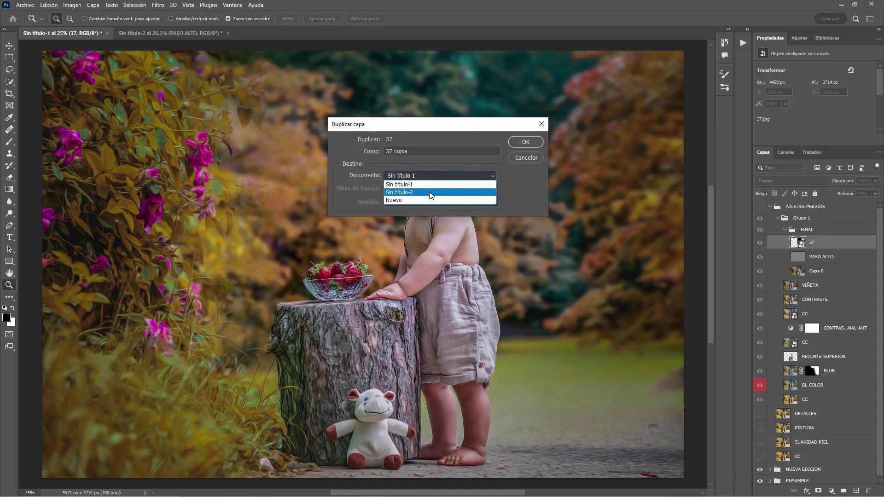
pyautogui.click(430, 192)
pyautogui.click(525, 142)
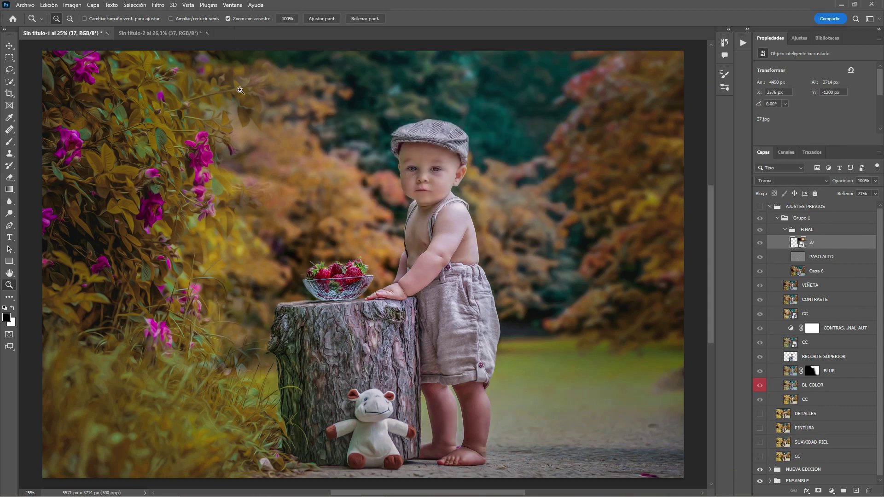
pyautogui.click(176, 33)
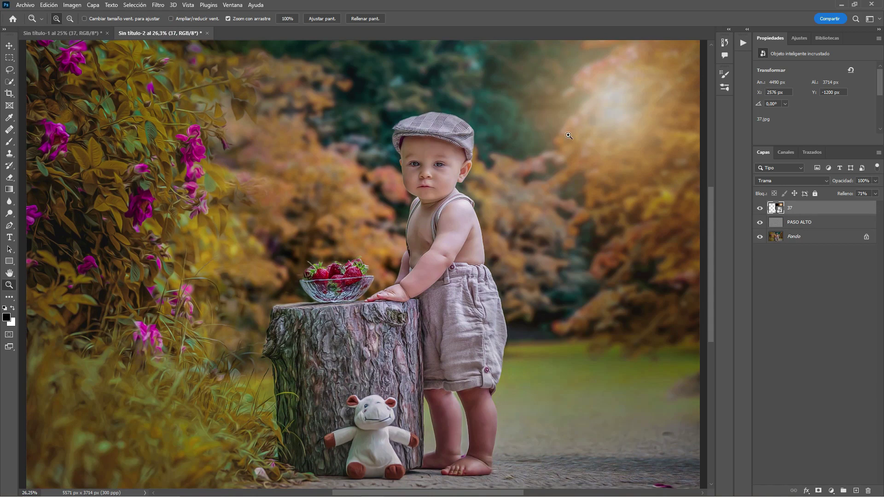
# Step: Group layer 37 with PASO ALTO and begin naming the group PASO ALTO/LUZ
pyautogui.keyDown('shift'); pyautogui.click(831, 223); pyautogui.keyUp('shift')
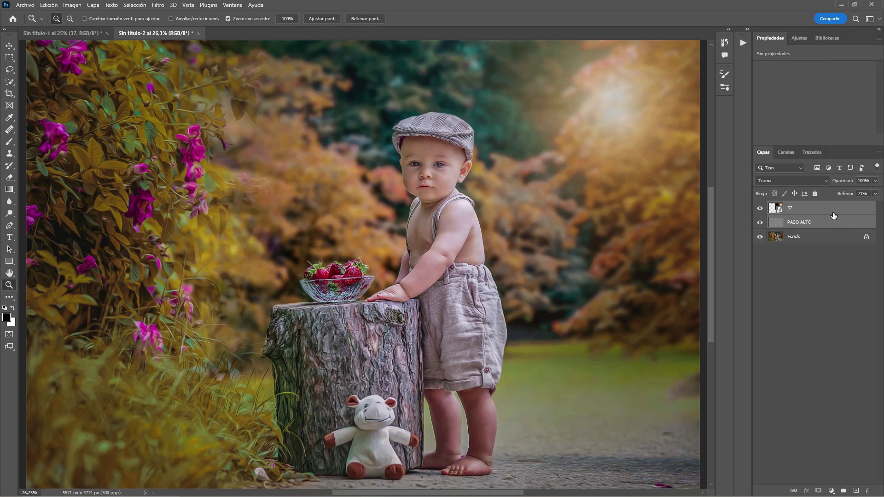
pyautogui.hotkey('ctrl', 'g')
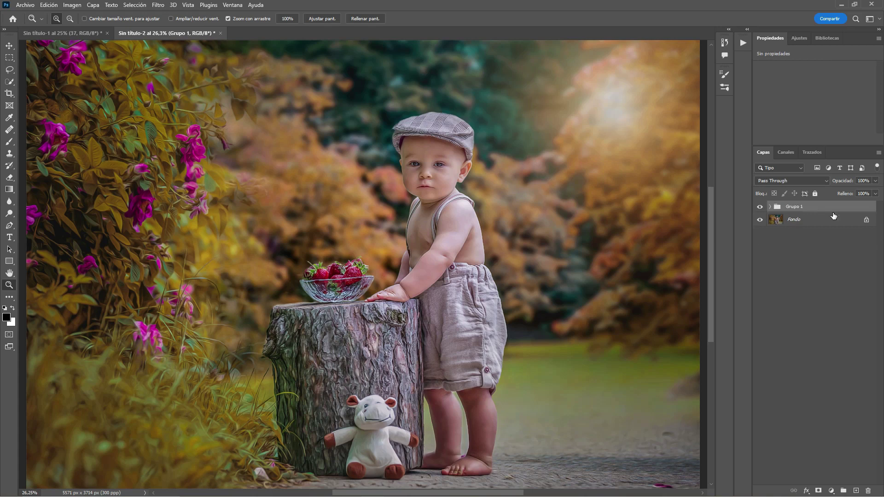
pyautogui.doubleClick(794, 207)
pyautogui.write('P')
# Step: Confirm the group name PASO ALTO/LUZ and toggle the group on and off to compare
pyautogui.click(837, 206)
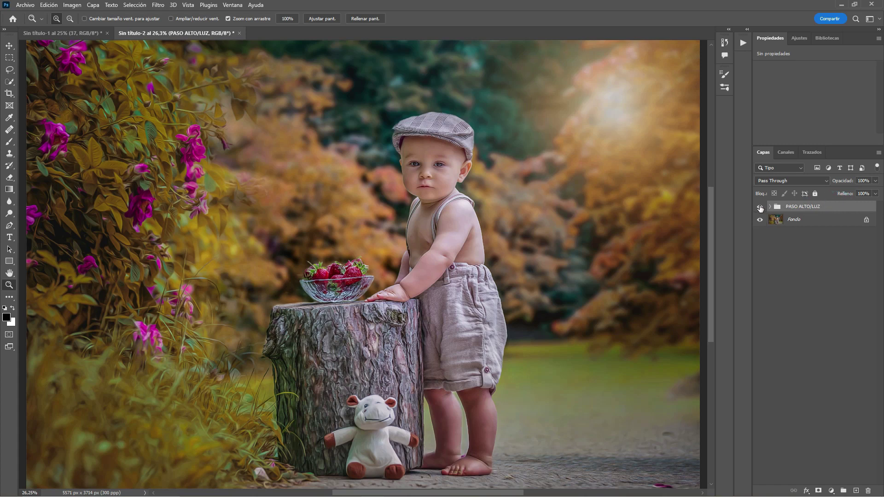
pyautogui.click(760, 207)
pyautogui.click(760, 207)
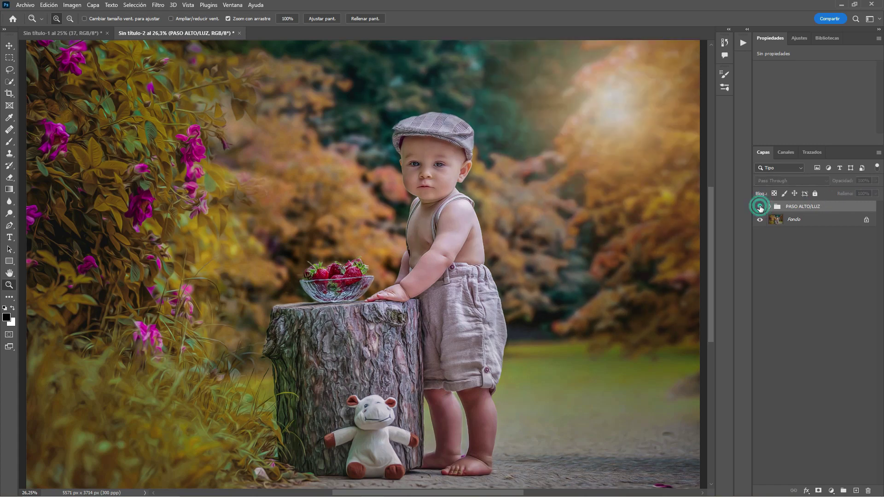
pyautogui.click(760, 207)
pyautogui.click(837, 208)
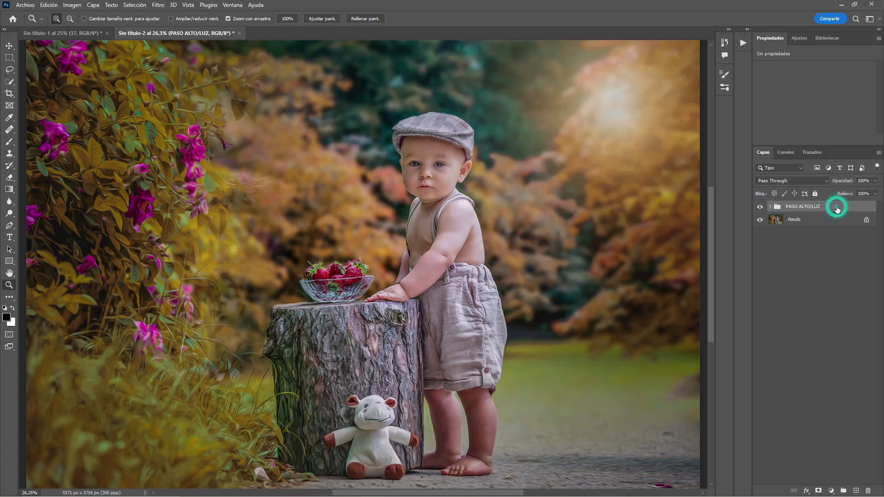
# Step: In Sin título-1, collapse FINAL, Grupo 1, AJUSTES PREVIOS; expand NUEVA EDICION; select COLORES; return to Sin título-2
pyautogui.click(57, 32)
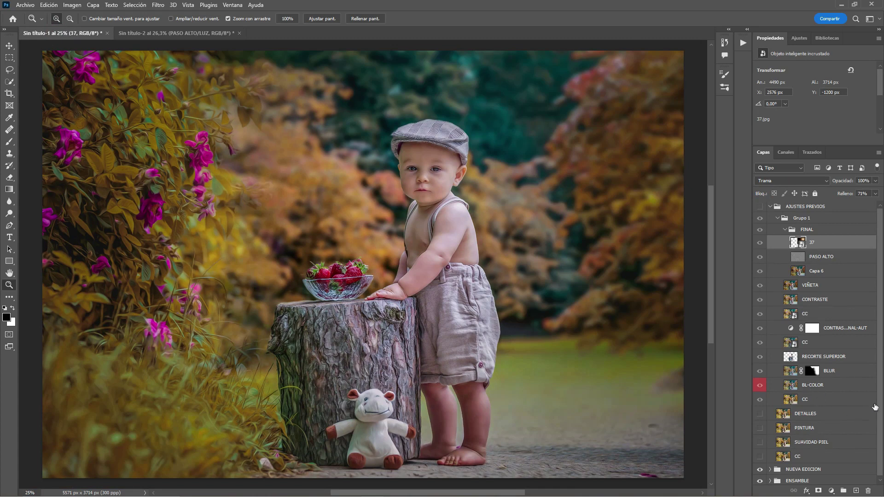
pyautogui.moveTo(880, 365); pyautogui.dragTo(882, 405)
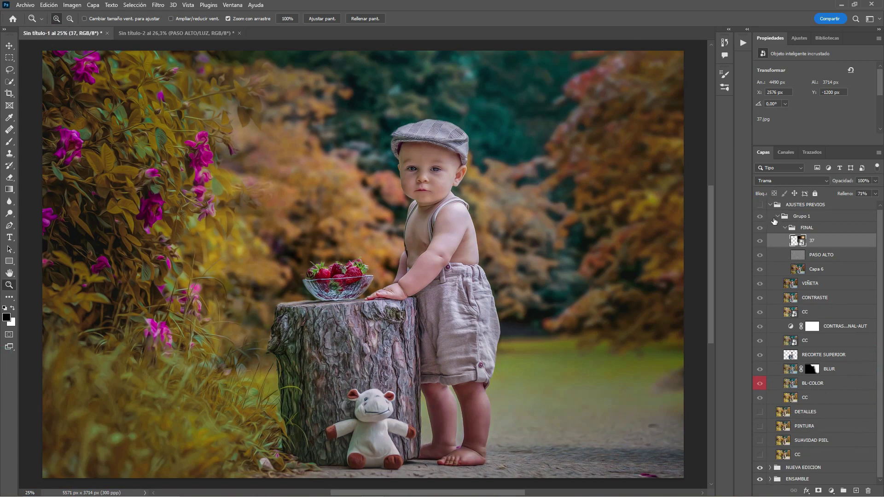
pyautogui.click(784, 228)
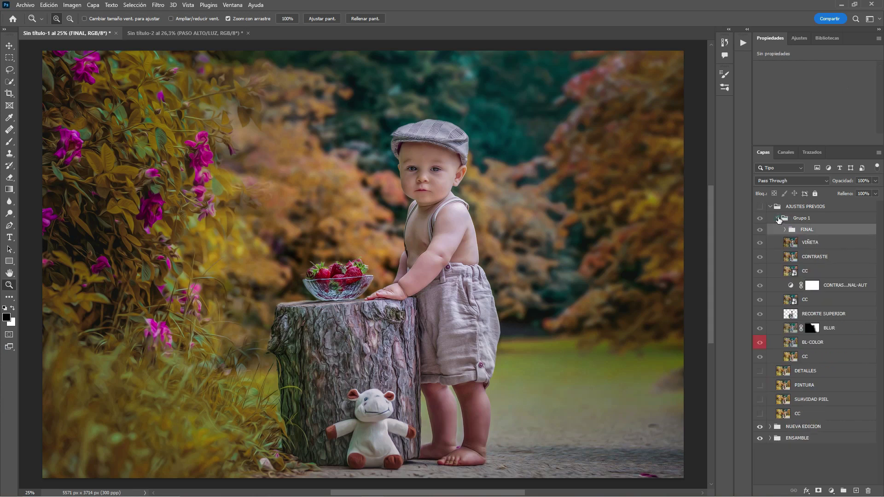
pyautogui.click(777, 218)
pyautogui.click(771, 207)
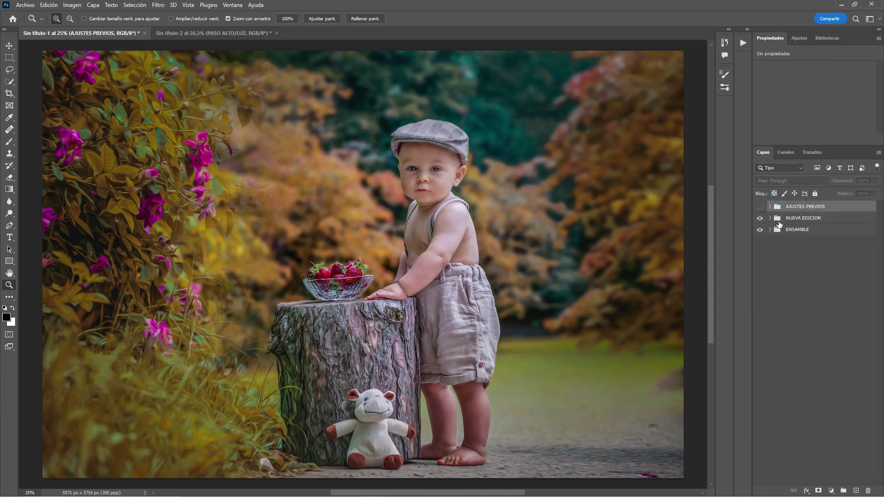
pyautogui.click(769, 218)
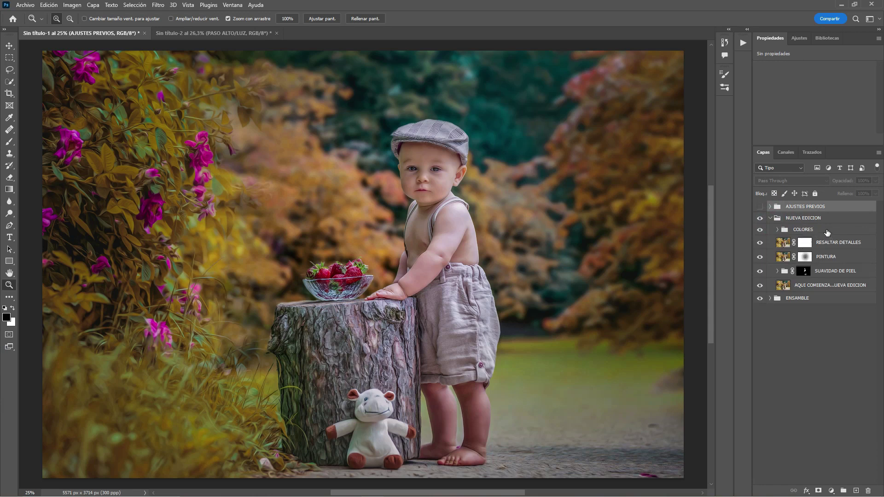
pyautogui.click(824, 230)
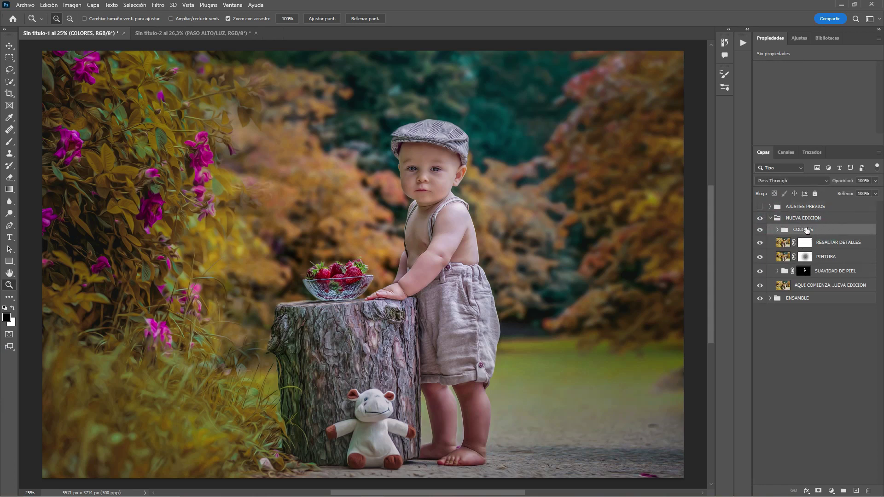
pyautogui.click(209, 34)
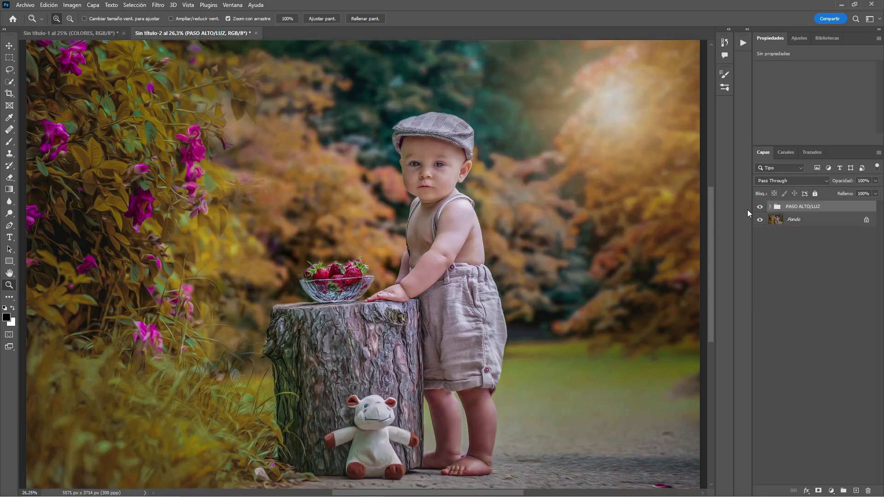
# Step: Duplicate the PASO ALTO/LUZ group into the Sin título-1 document and switch to it
pyautogui.rightClick(828, 209)
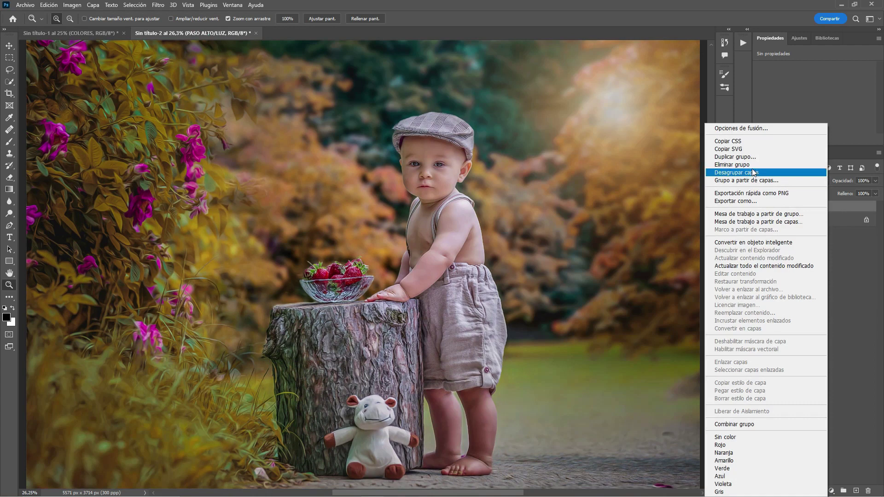
pyautogui.click(739, 157)
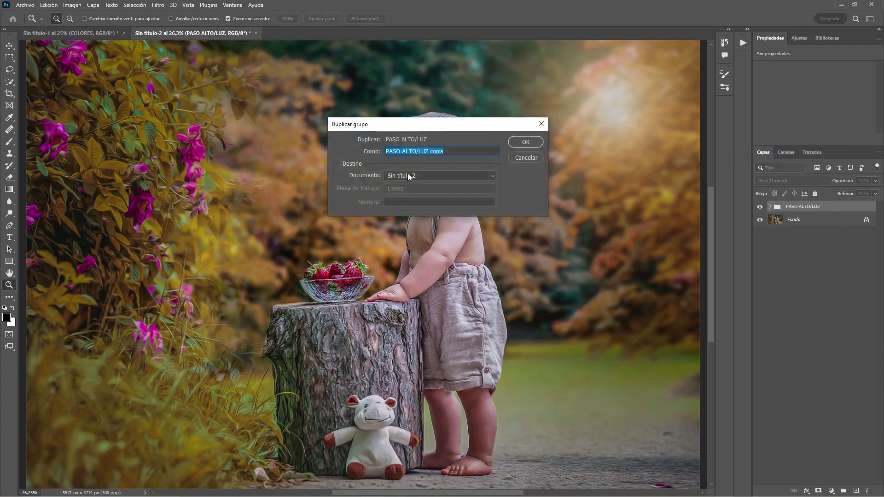
pyautogui.click(408, 175)
pyautogui.click(402, 185)
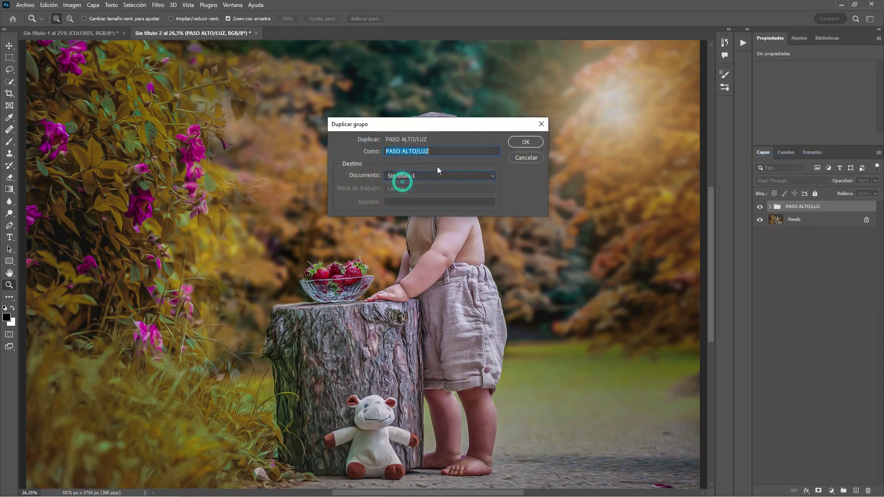
pyautogui.click(514, 142)
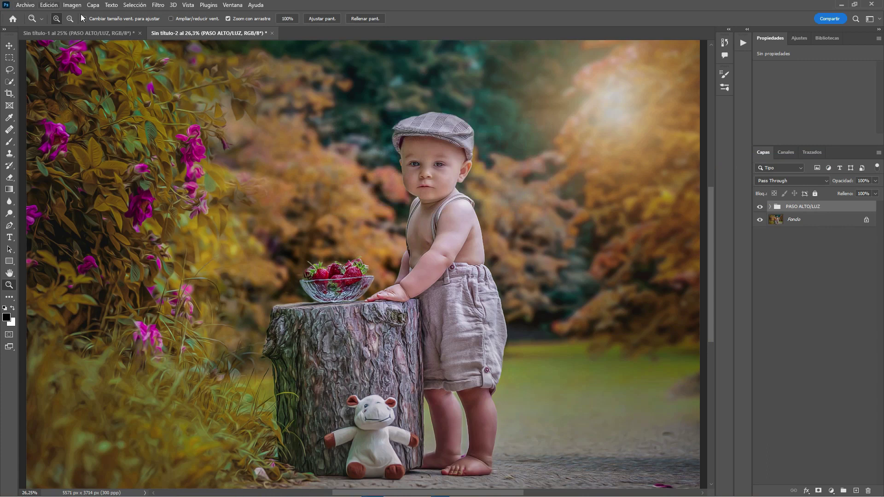
pyautogui.click(115, 34)
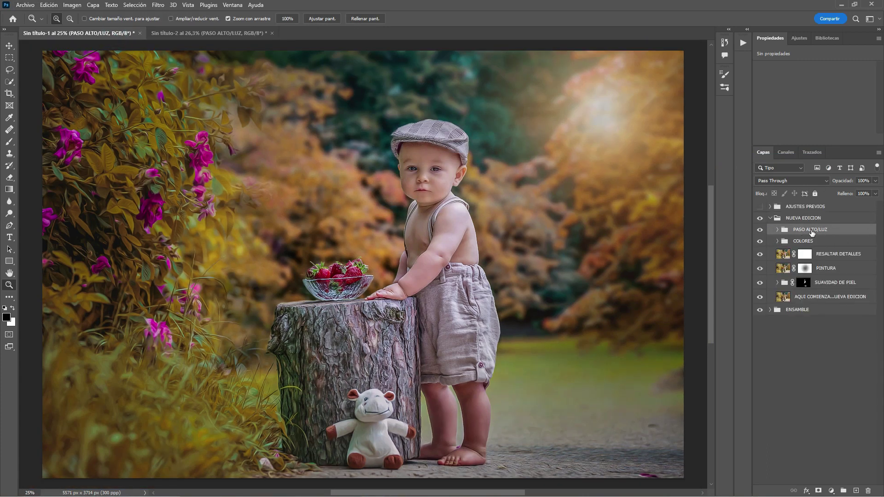
# Step: Toggle PASO ALTO/LUZ visibility to check its effect, then collapse and select NUEVA EDICION
pyautogui.click(760, 230)
pyautogui.click(759, 230)
pyautogui.click(832, 205)
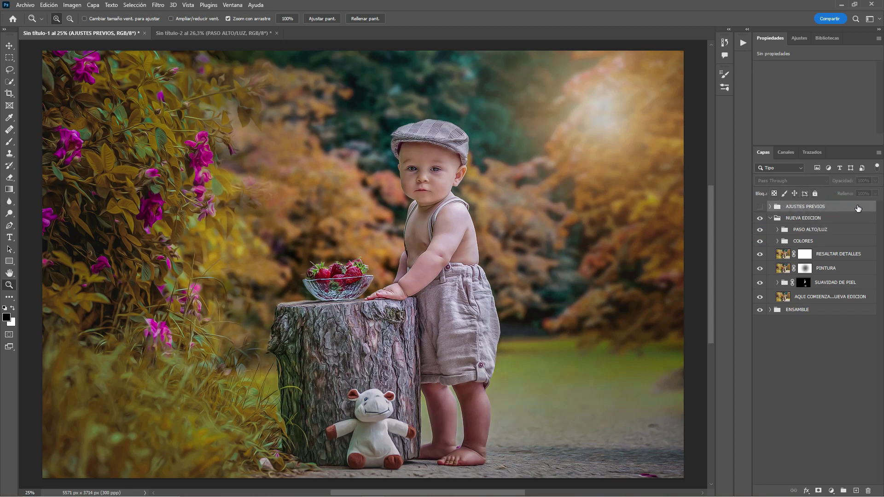
pyautogui.click(770, 218)
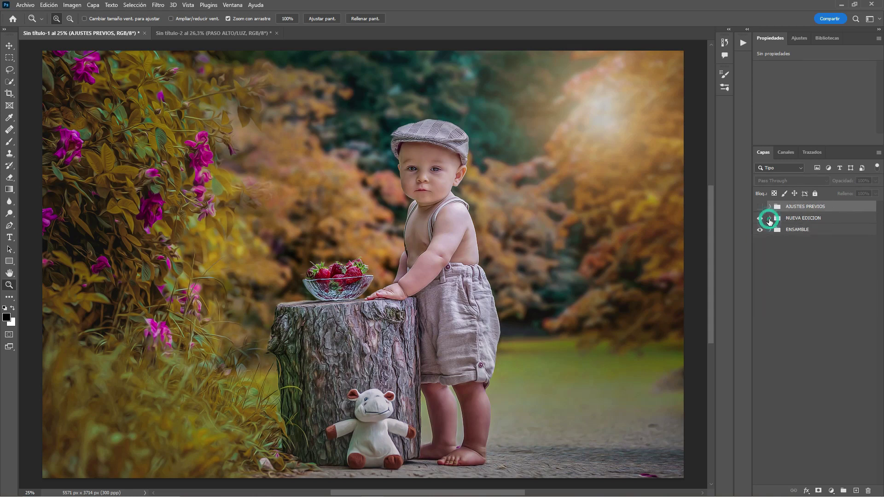
pyautogui.click(827, 219)
# Step: Give NUEVA EDICION a yellow colour label and briefly expand it to review its layers
pyautogui.rightClick(827, 217)
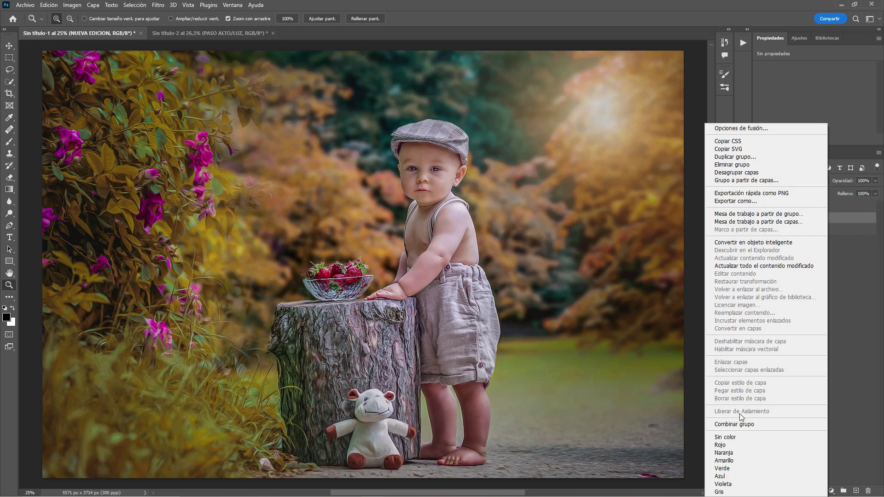
pyautogui.click(730, 459)
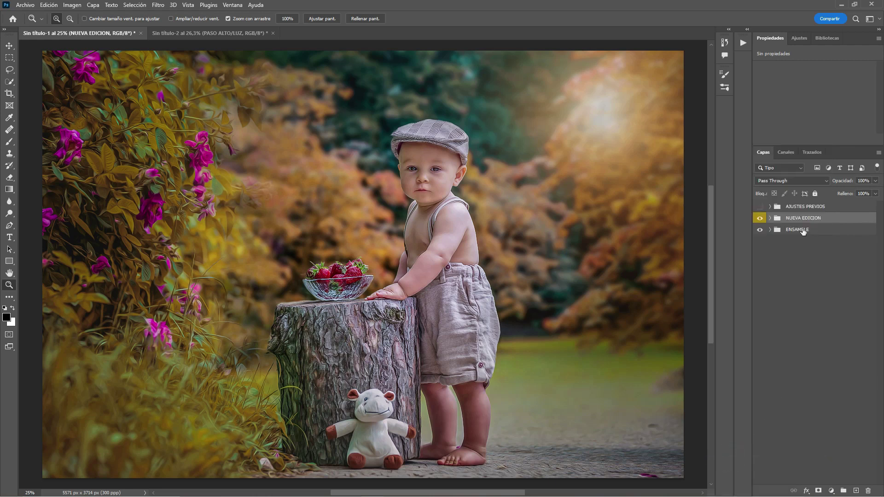
pyautogui.click(839, 220)
pyautogui.click(770, 219)
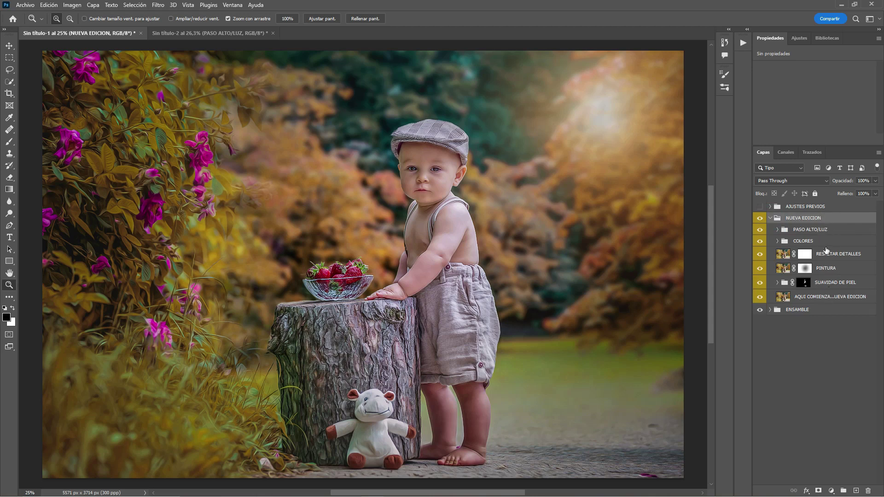
pyautogui.click(770, 218)
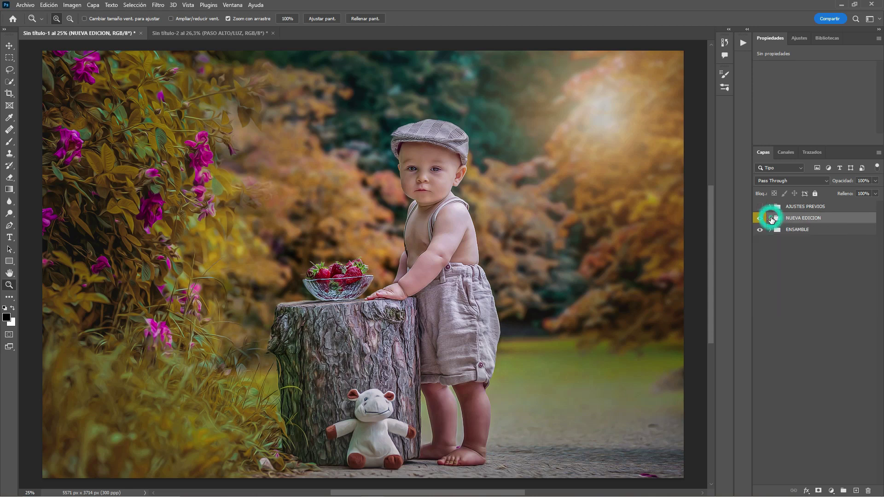
# Step: Give ENSAMBLE a green colour label and expand it to show its layers
pyautogui.click(813, 234)
pyautogui.rightClick(813, 233)
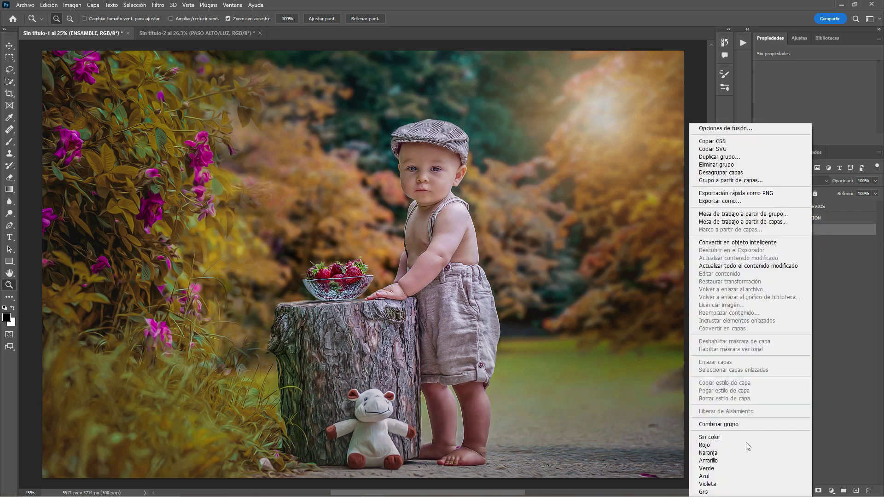
pyautogui.click(731, 468)
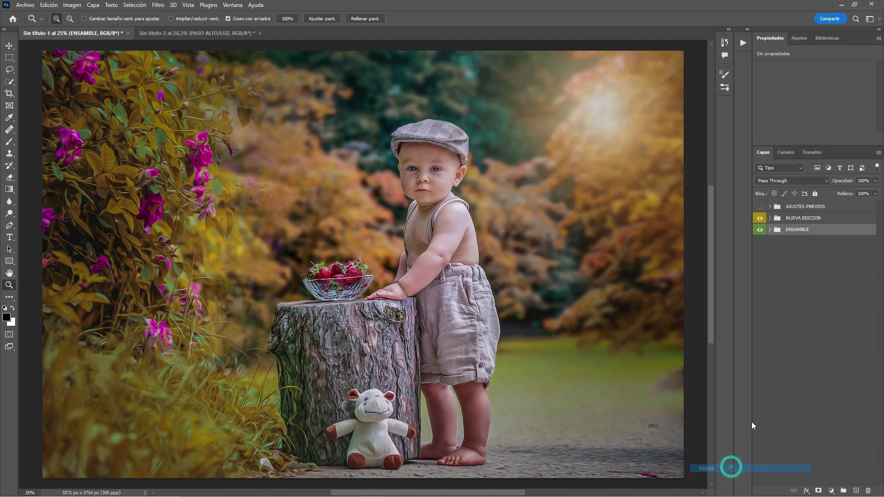
pyautogui.click(770, 229)
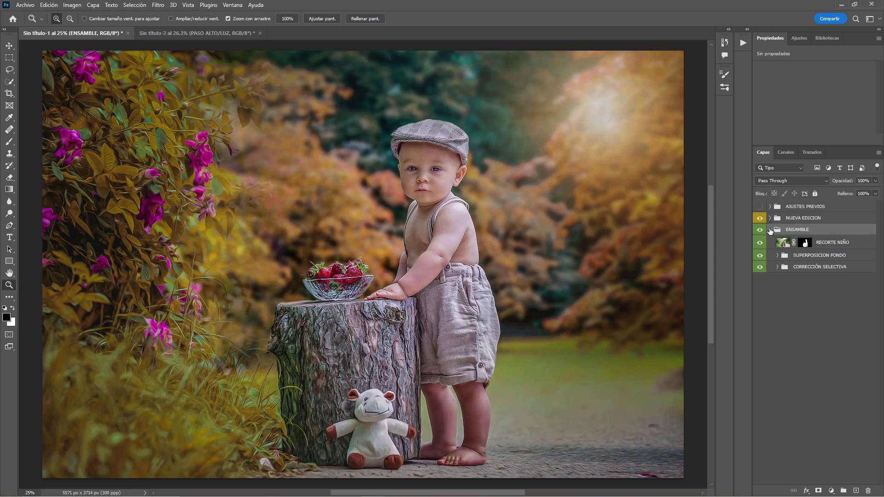
# Step: Hide RESALTAR DETALLES, PINTURA, SUAVIDAD DE PIEL, RECORTE NIÑO and SUPERPOSICION FONDO sublayers
pyautogui.click(759, 219)
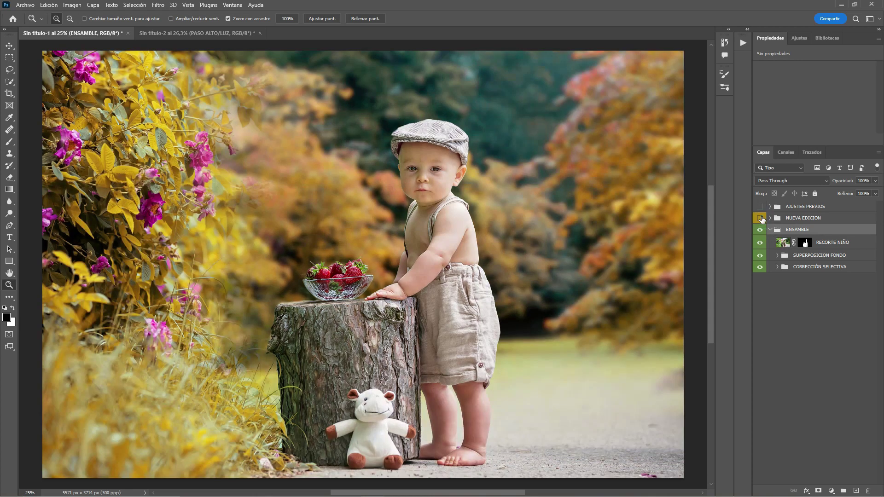
pyautogui.click(759, 219)
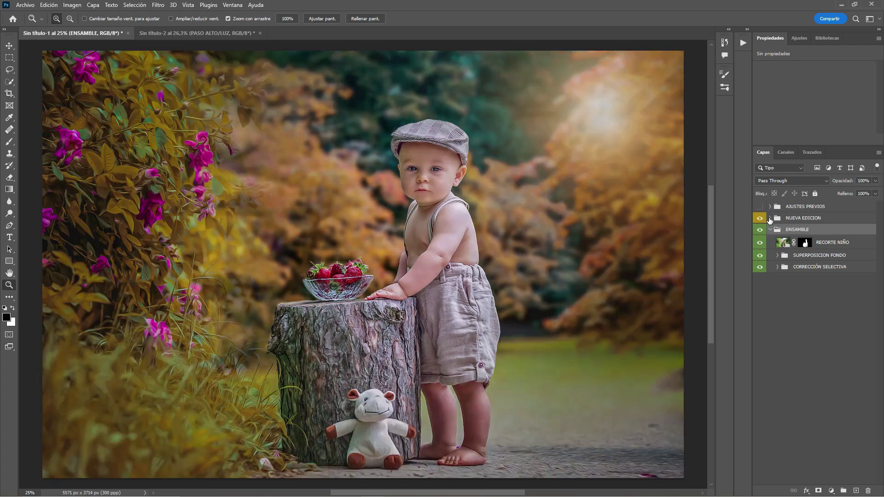
pyautogui.click(769, 218)
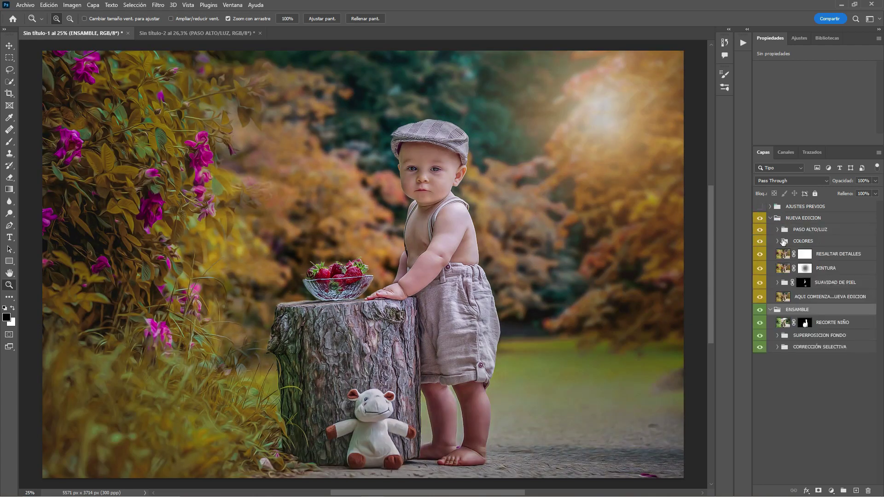
pyautogui.click(793, 230)
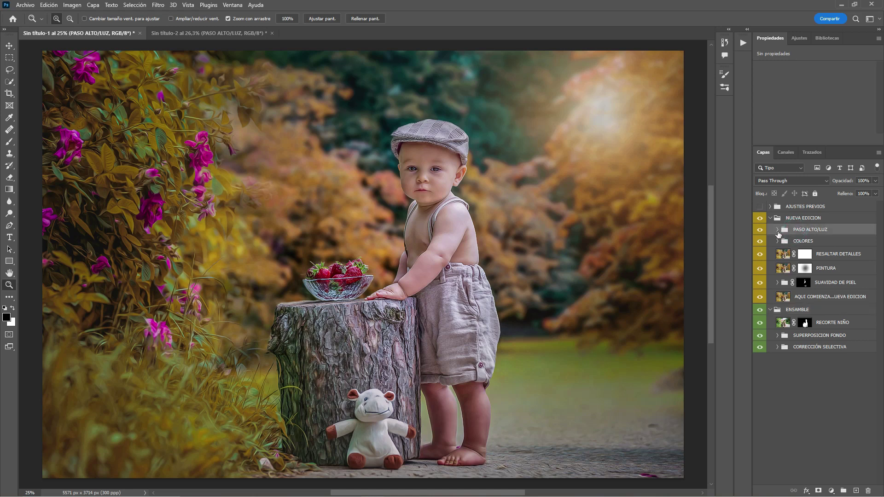
pyautogui.click(760, 254)
pyautogui.click(759, 282)
pyautogui.click(760, 296)
pyautogui.click(759, 322)
# Step: Compare NUEVA EDICION on and off, collapse both groups, and hide NUEVA EDICION
pyautogui.click(760, 218)
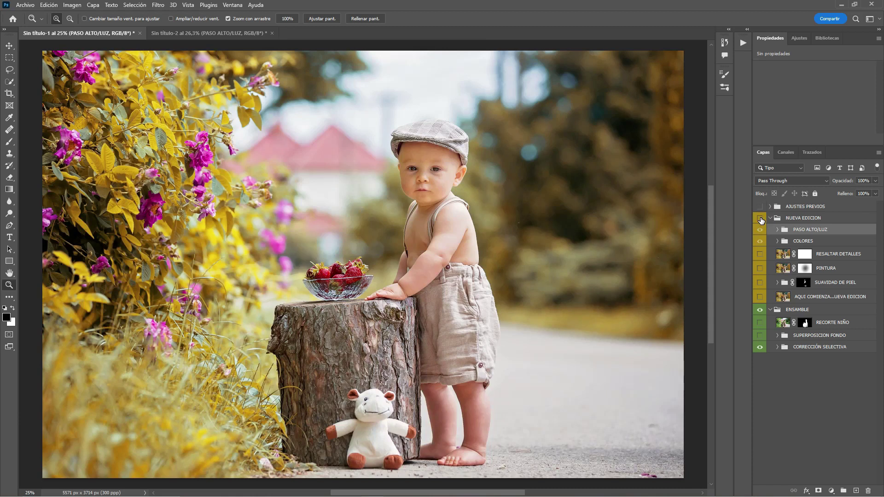
pyautogui.click(759, 228)
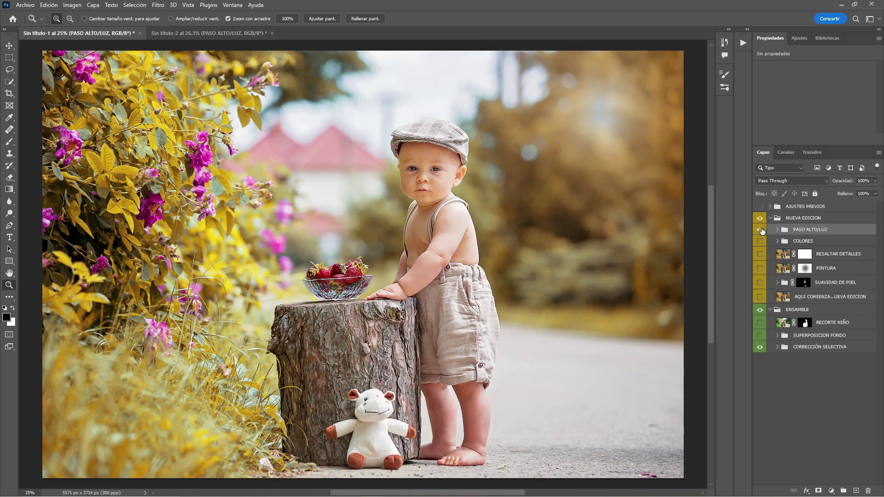
pyautogui.click(759, 218)
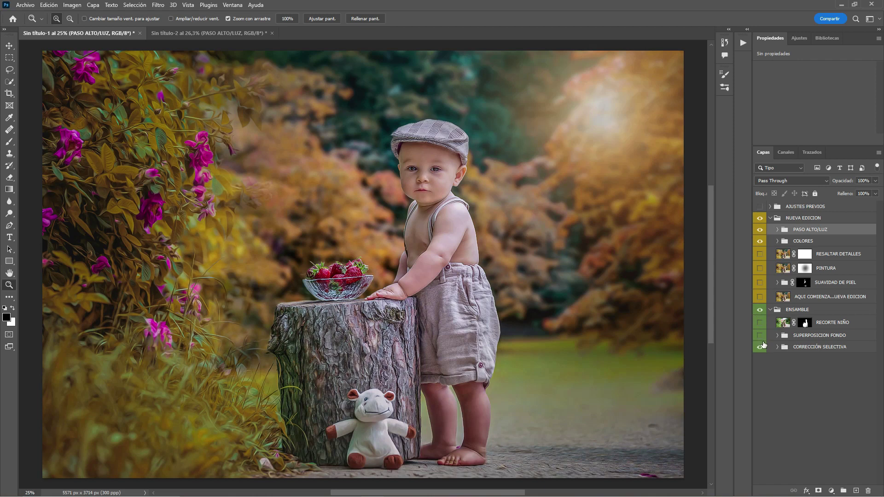
pyautogui.click(770, 218)
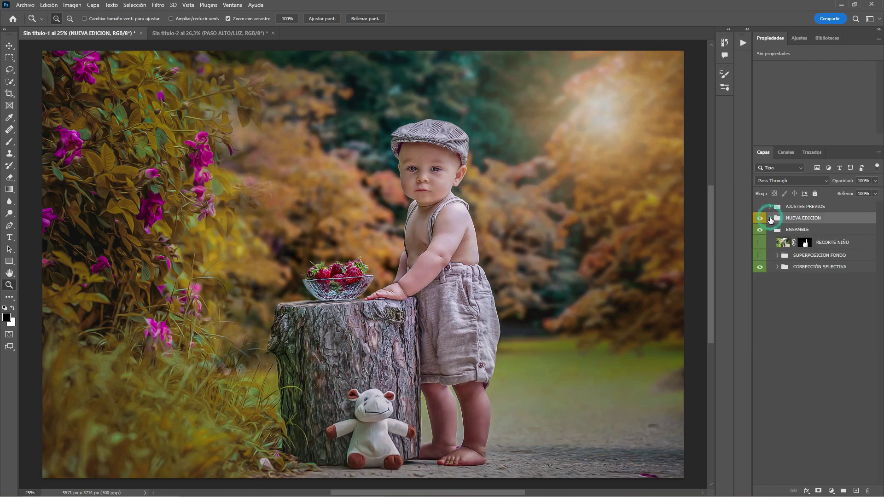
pyautogui.click(769, 229)
pyautogui.click(759, 220)
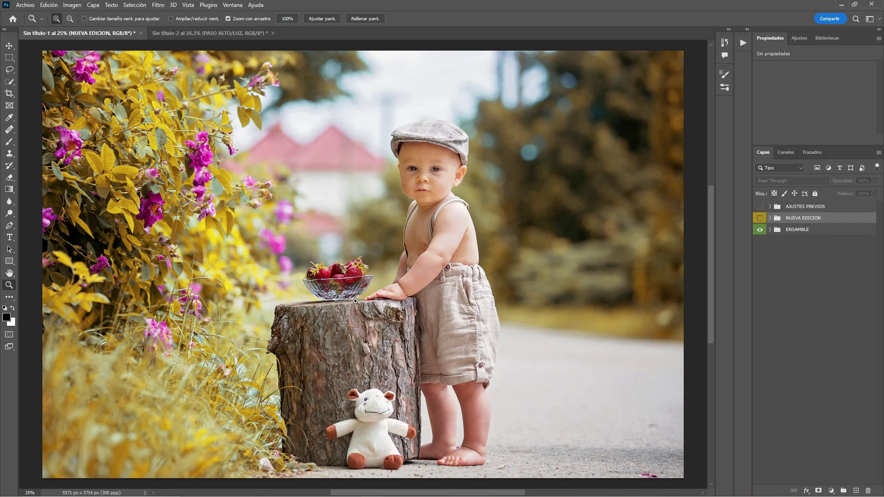
# Step: Hide both selective-correction copy layers inside ENSAMBLE's CORRECCIÓN SELECTIVA group
pyautogui.click(770, 230)
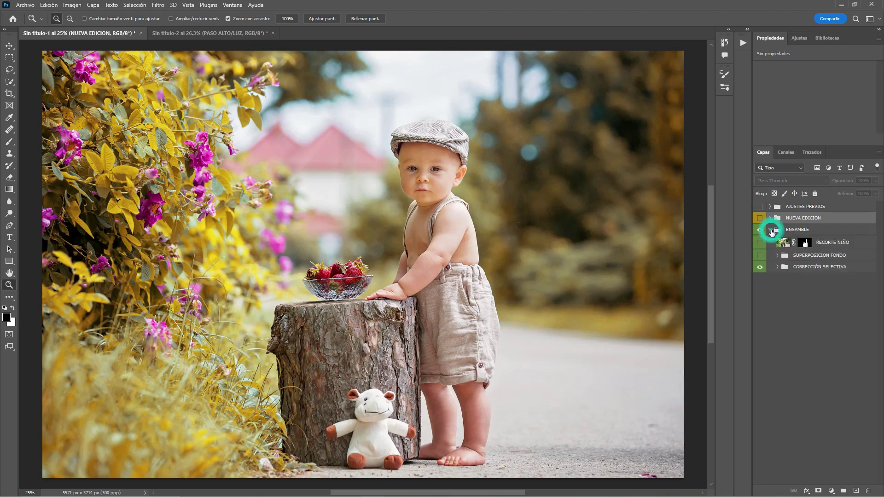
pyautogui.click(777, 267)
pyautogui.click(760, 280)
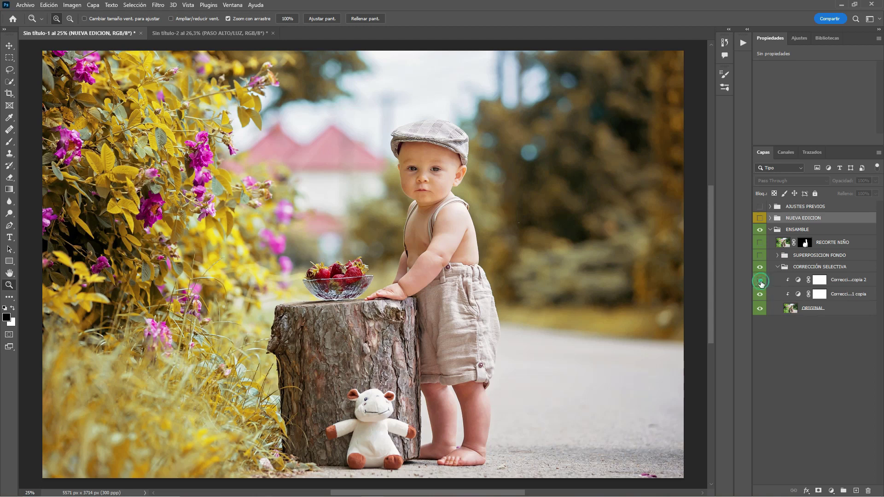
pyautogui.click(760, 294)
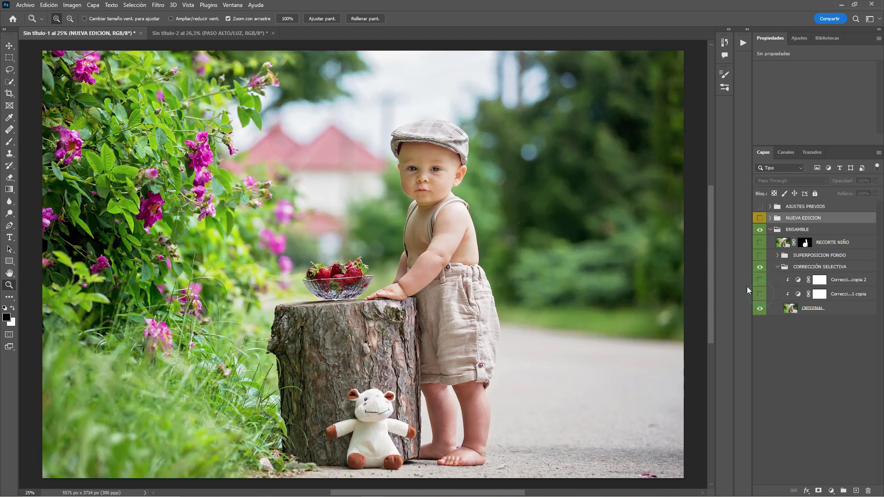
pyautogui.click(777, 267)
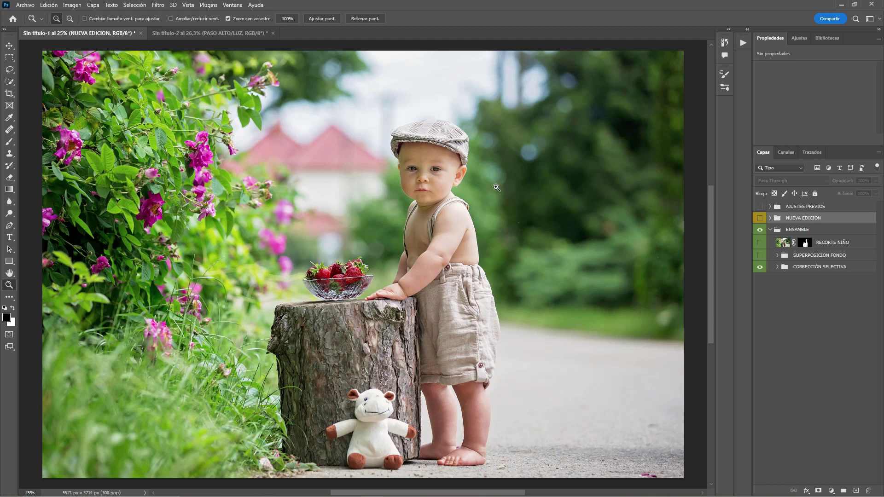
pyautogui.click(760, 218)
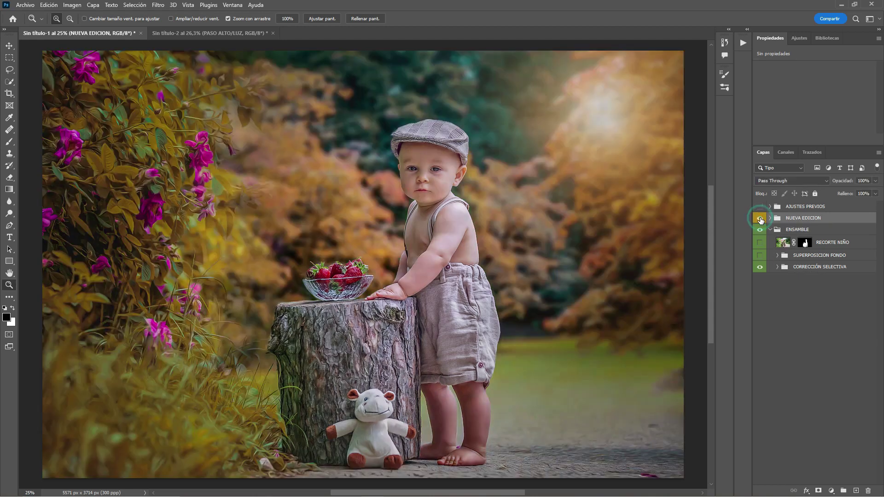
pyautogui.click(759, 218)
pyautogui.click(760, 218)
pyautogui.click(770, 217)
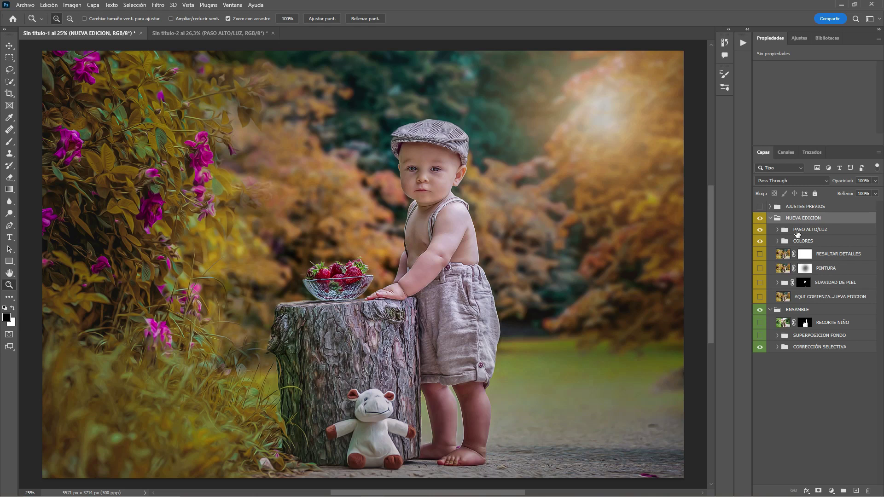
pyautogui.click(770, 217)
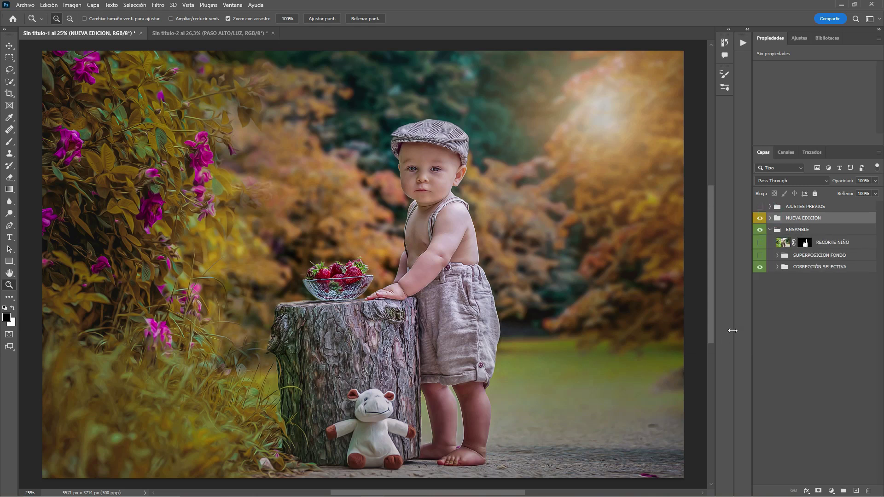
pyautogui.click(760, 240)
pyautogui.click(770, 229)
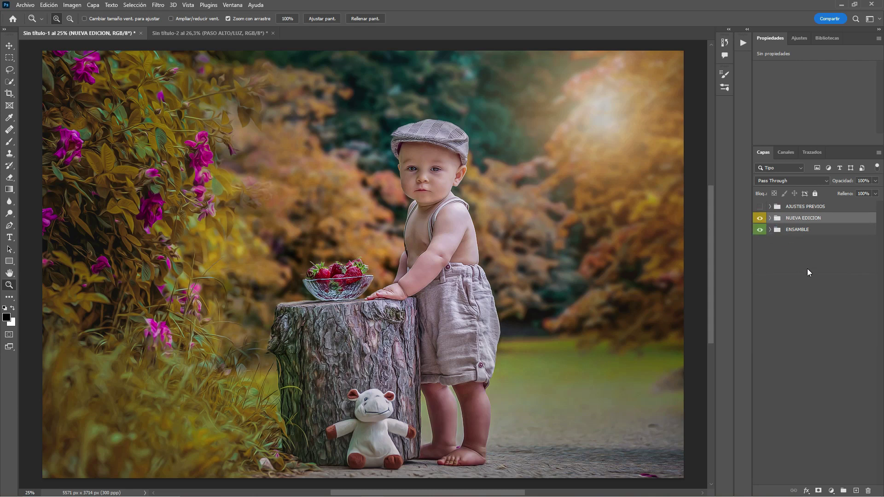